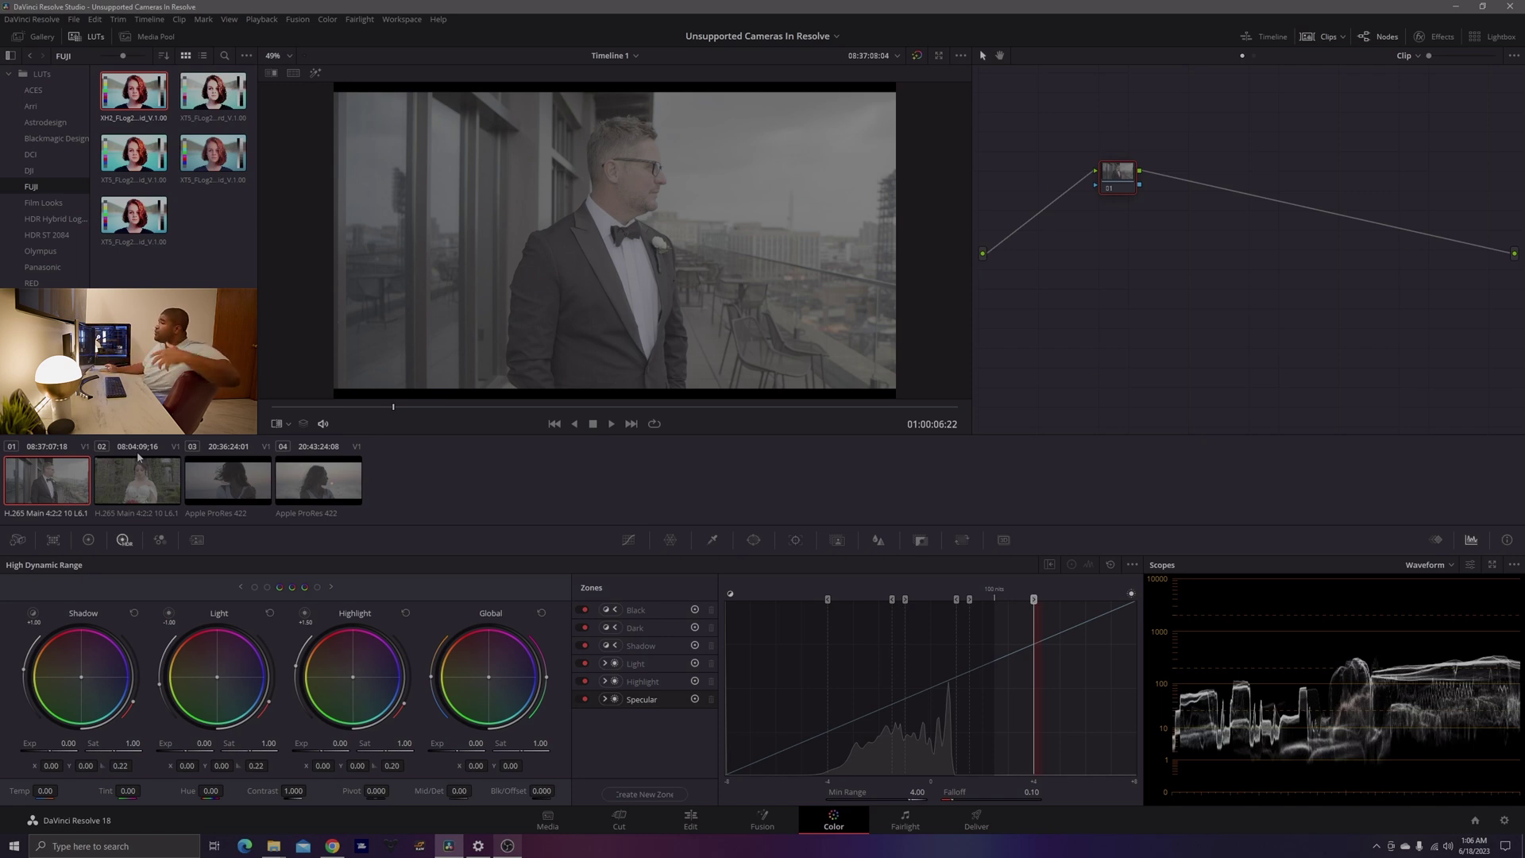
Step: Apply the XH2 F-Log2 LUT to node 01, add a serial node before it and raise its Offset
{"action": "left_click_drag", "start_coordinate": [133, 89], "coordinate": [1132, 185]}
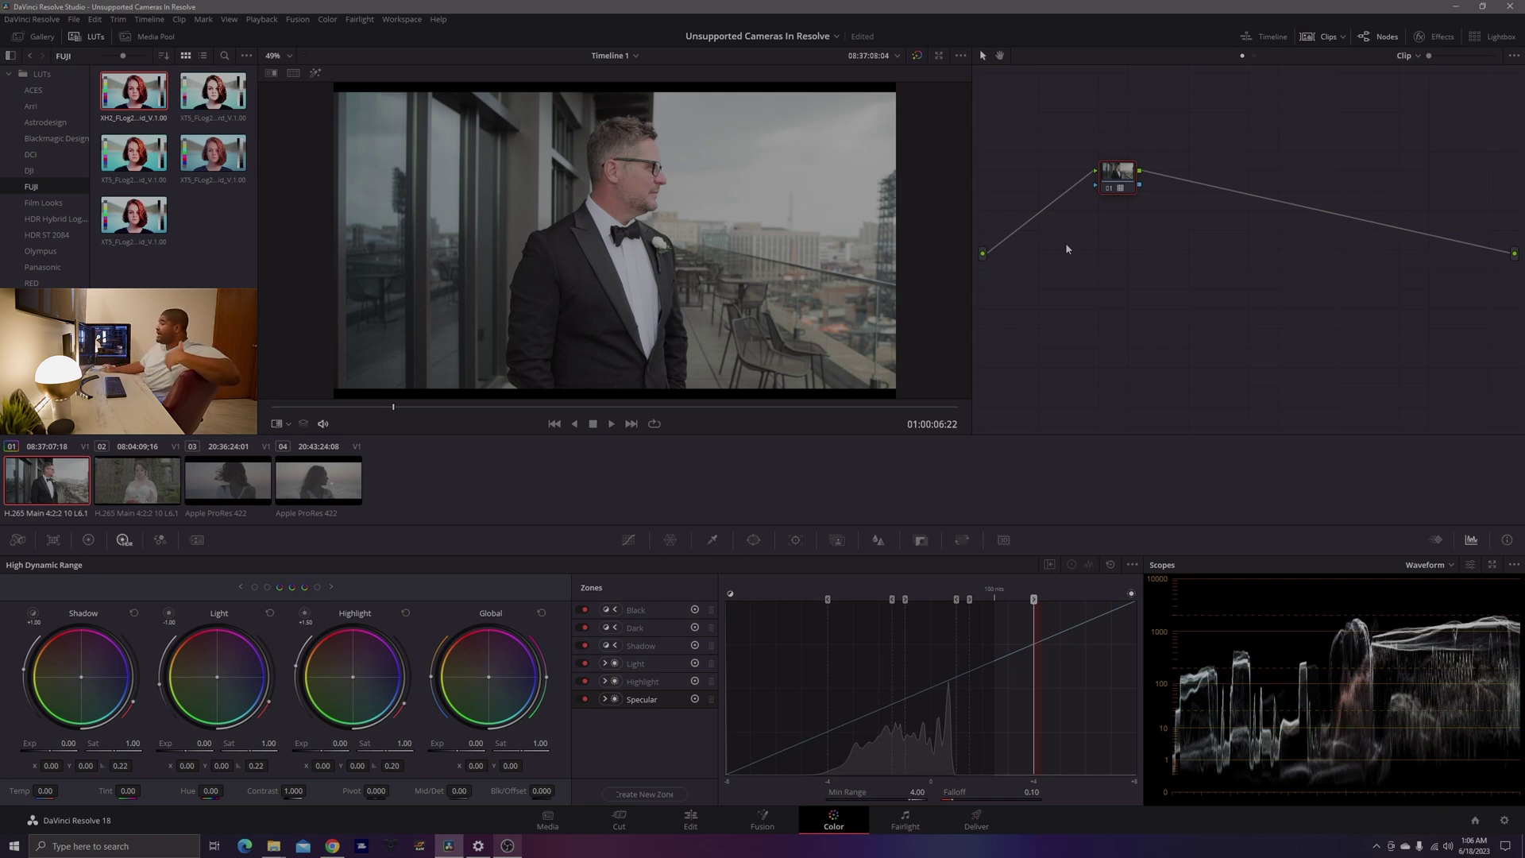
{"action": "right_click", "coordinate": [1115, 176]}
{"action": "mouse_move", "coordinate": [1168, 233]}
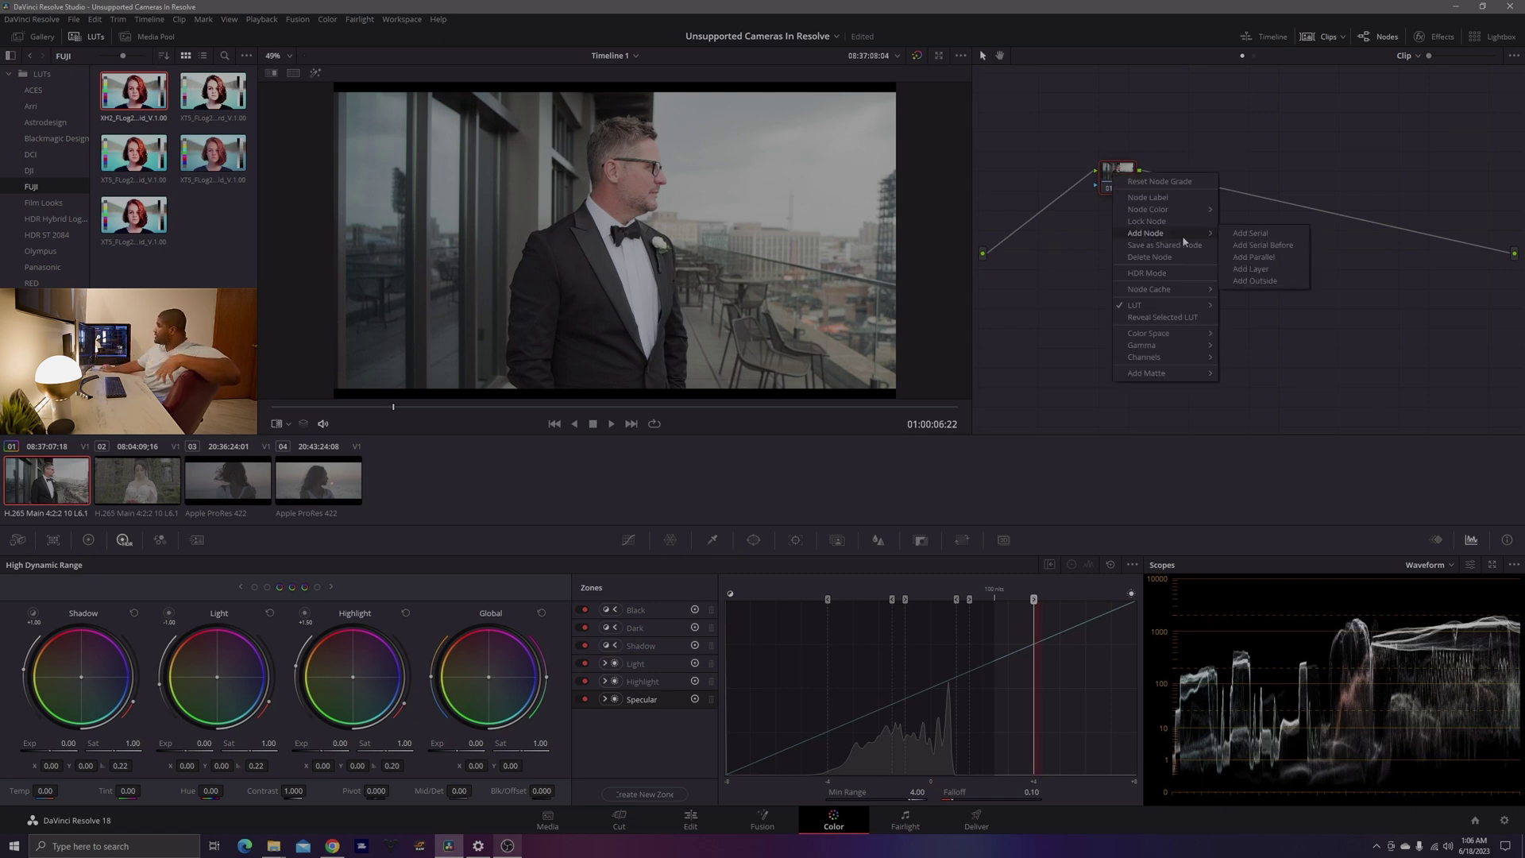
{"action": "left_click", "coordinate": [1254, 246]}
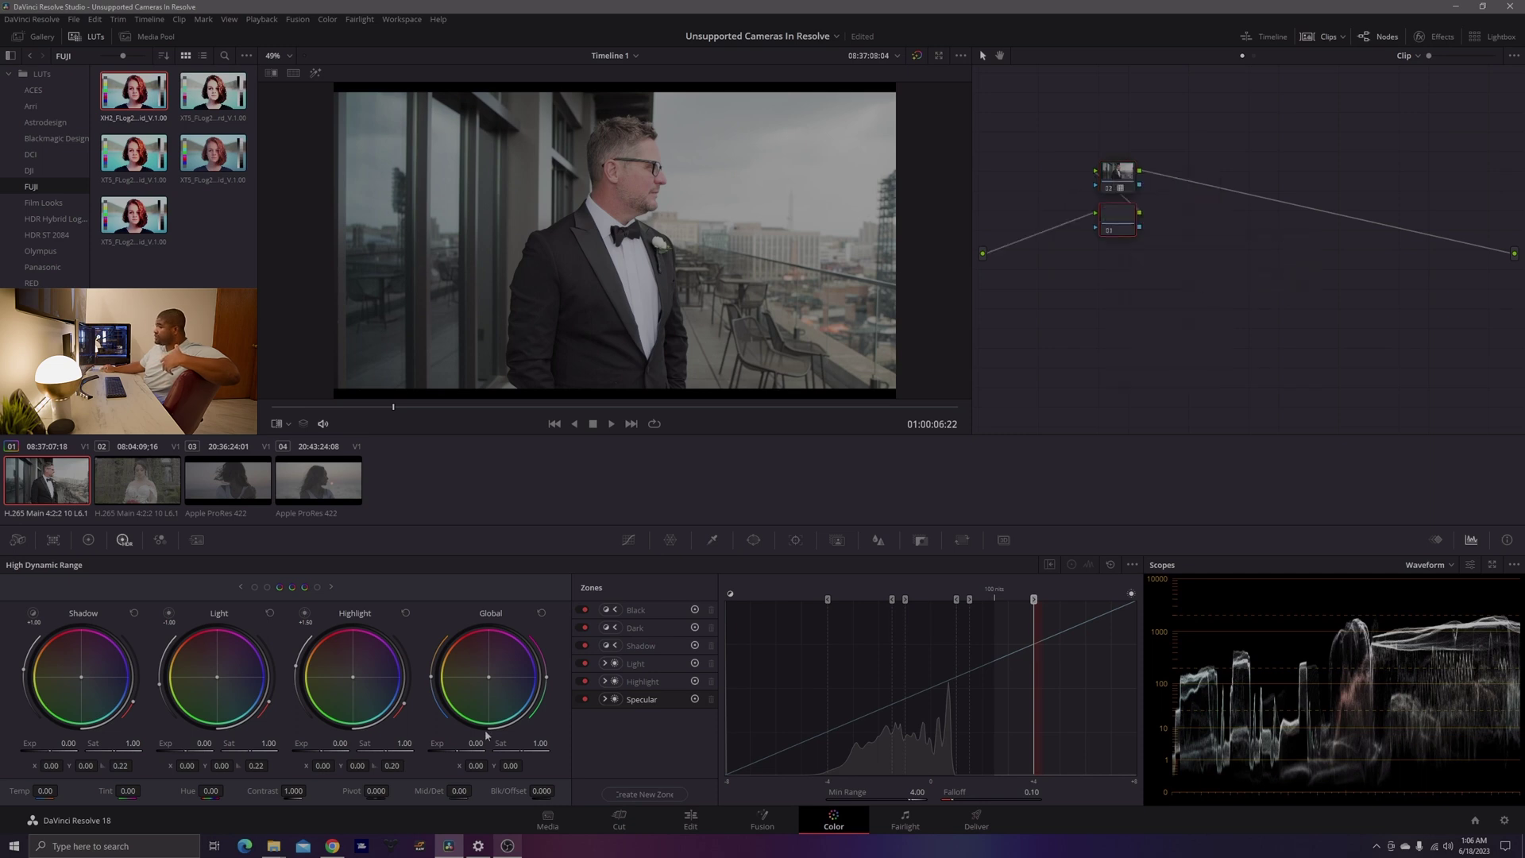
{"action": "left_click", "coordinate": [88, 540]}
{"action": "left_click_drag", "start_coordinate": [466, 771], "coordinate": [548, 771]}
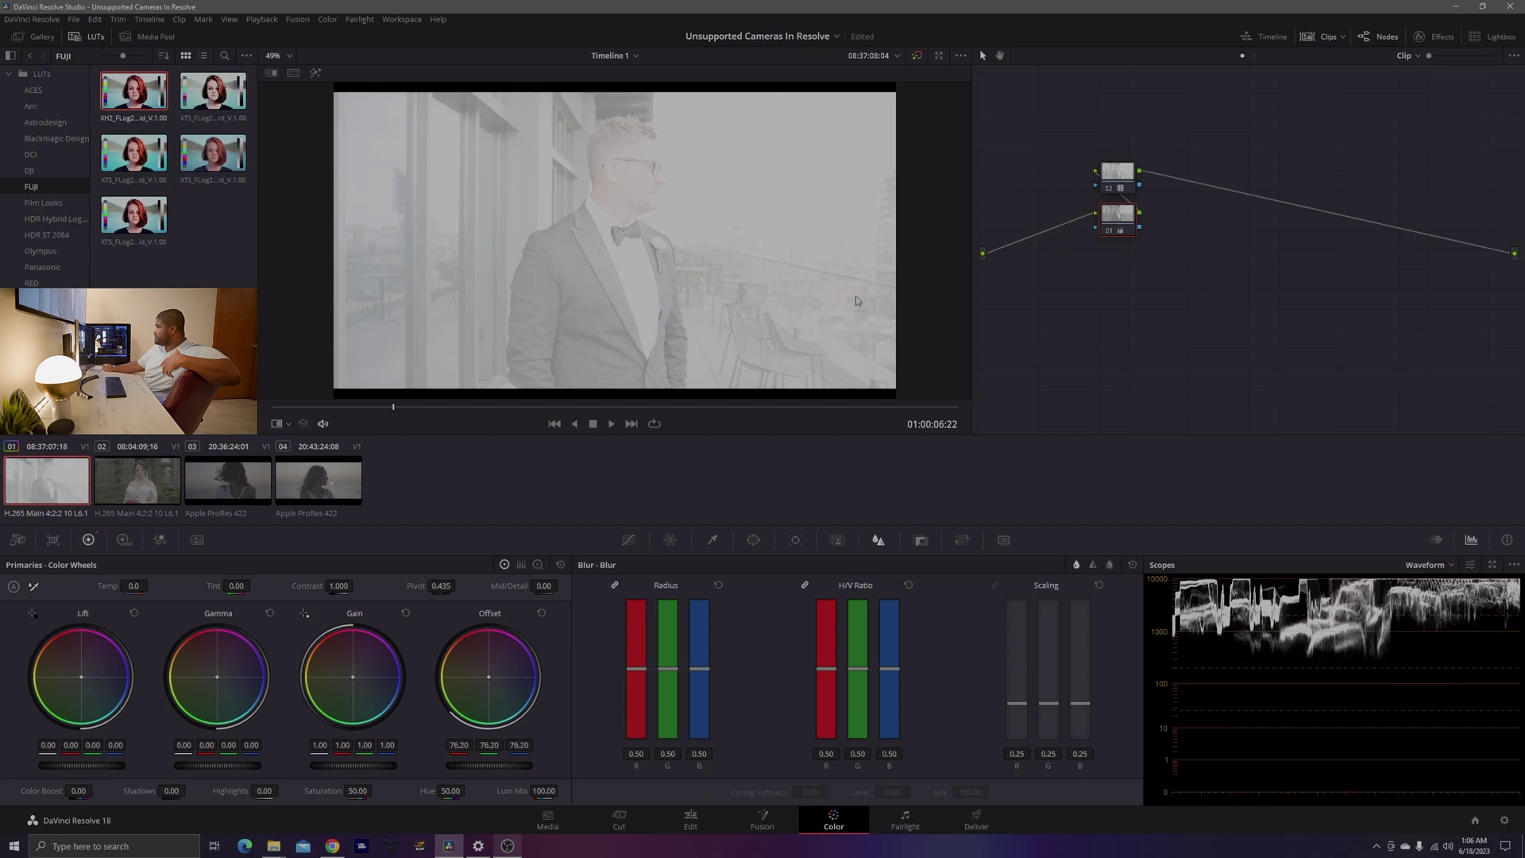
Step: Add a serial node after node 02 and return to the HDR zone wheels
{"action": "left_click", "coordinate": [1121, 180]}
{"action": "right_click", "coordinate": [1121, 180]}
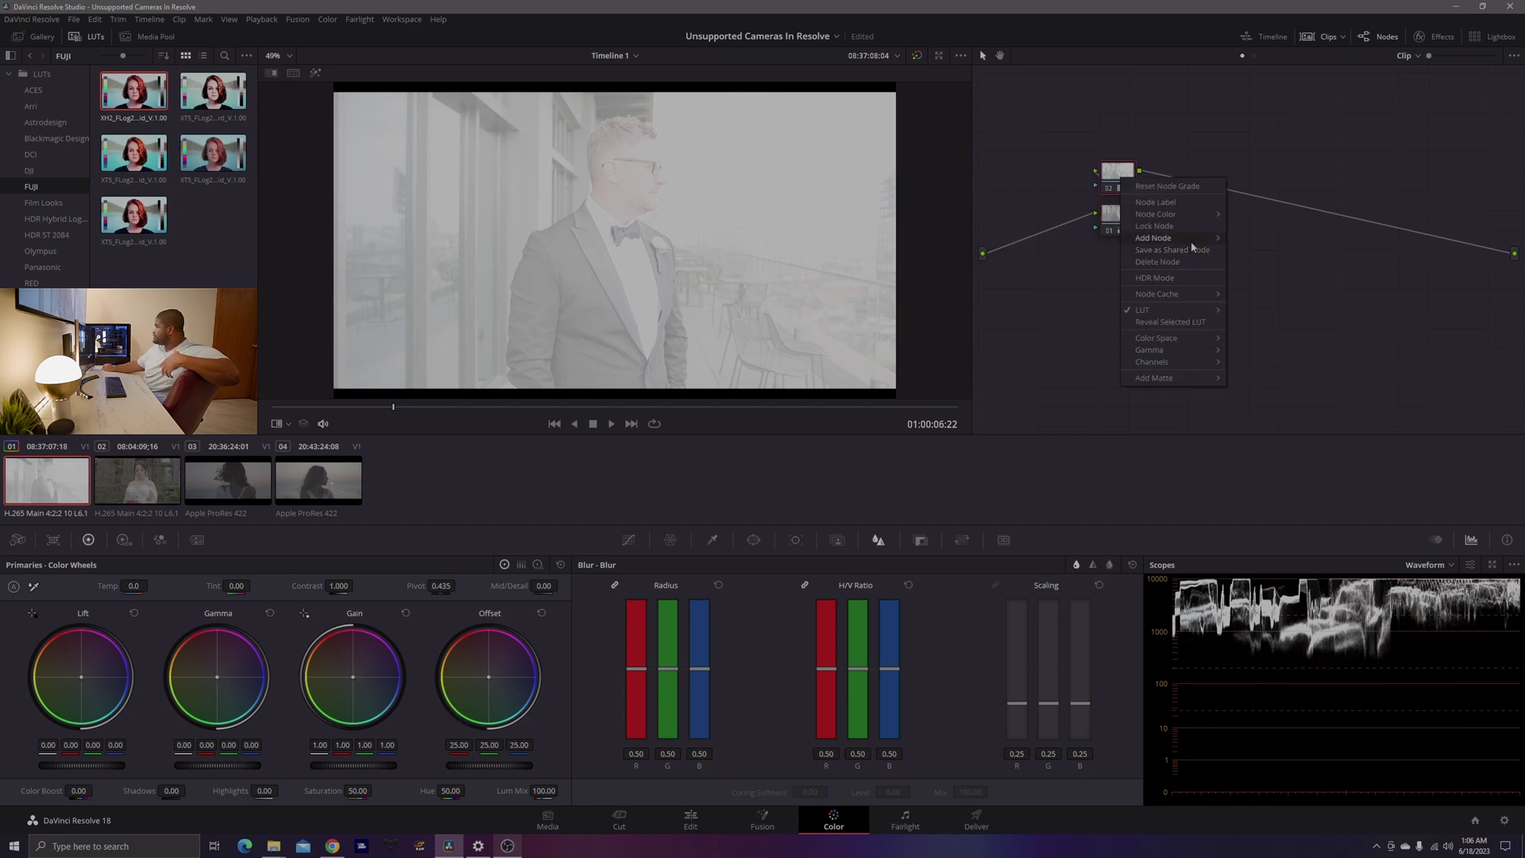
{"action": "mouse_move", "coordinate": [1192, 238]}
{"action": "left_click", "coordinate": [1258, 239]}
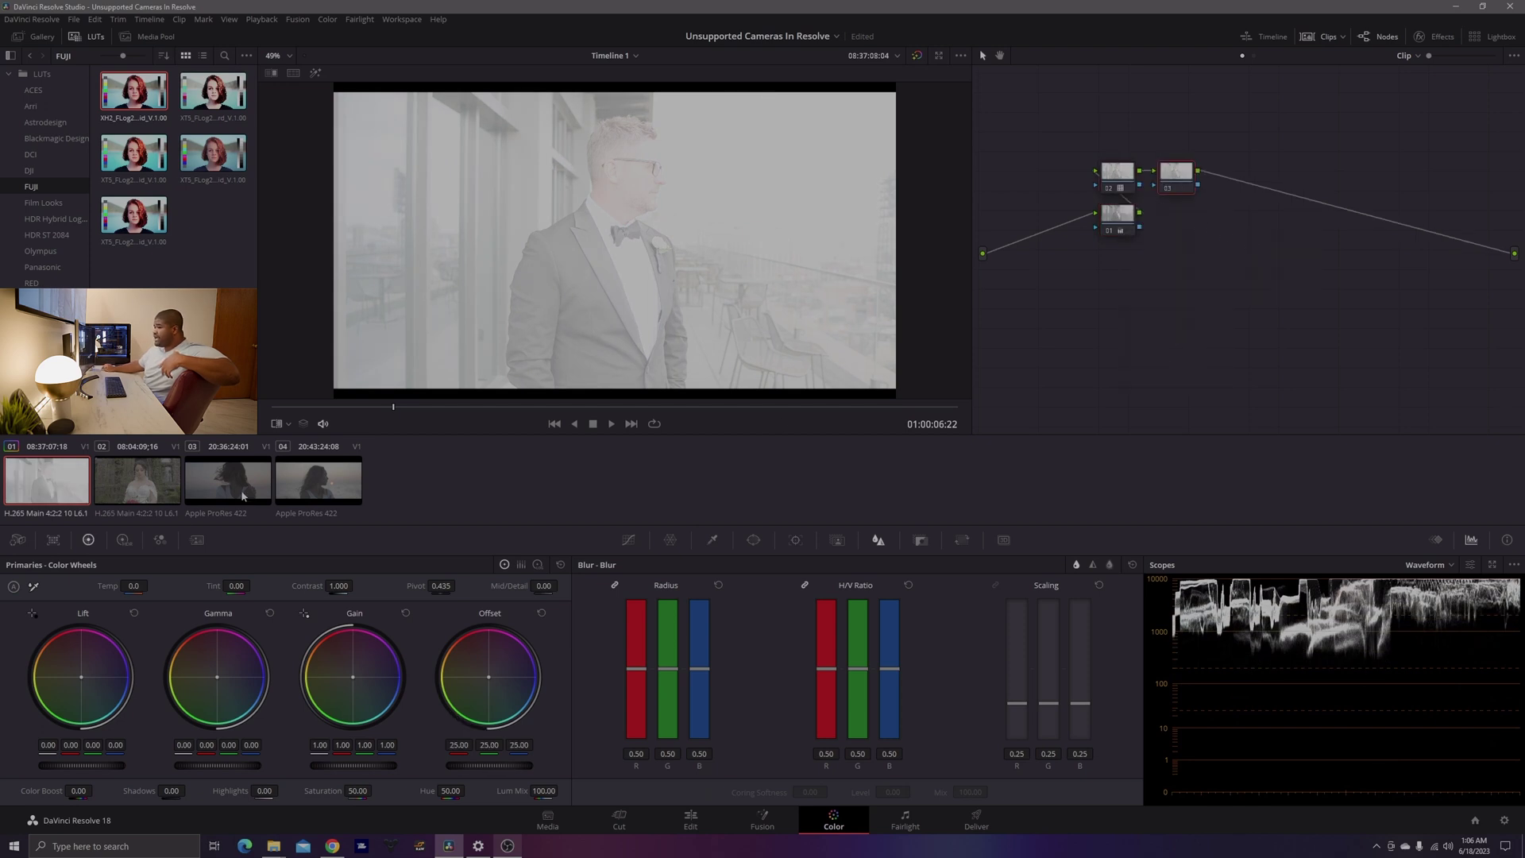
{"action": "left_click", "coordinate": [123, 540]}
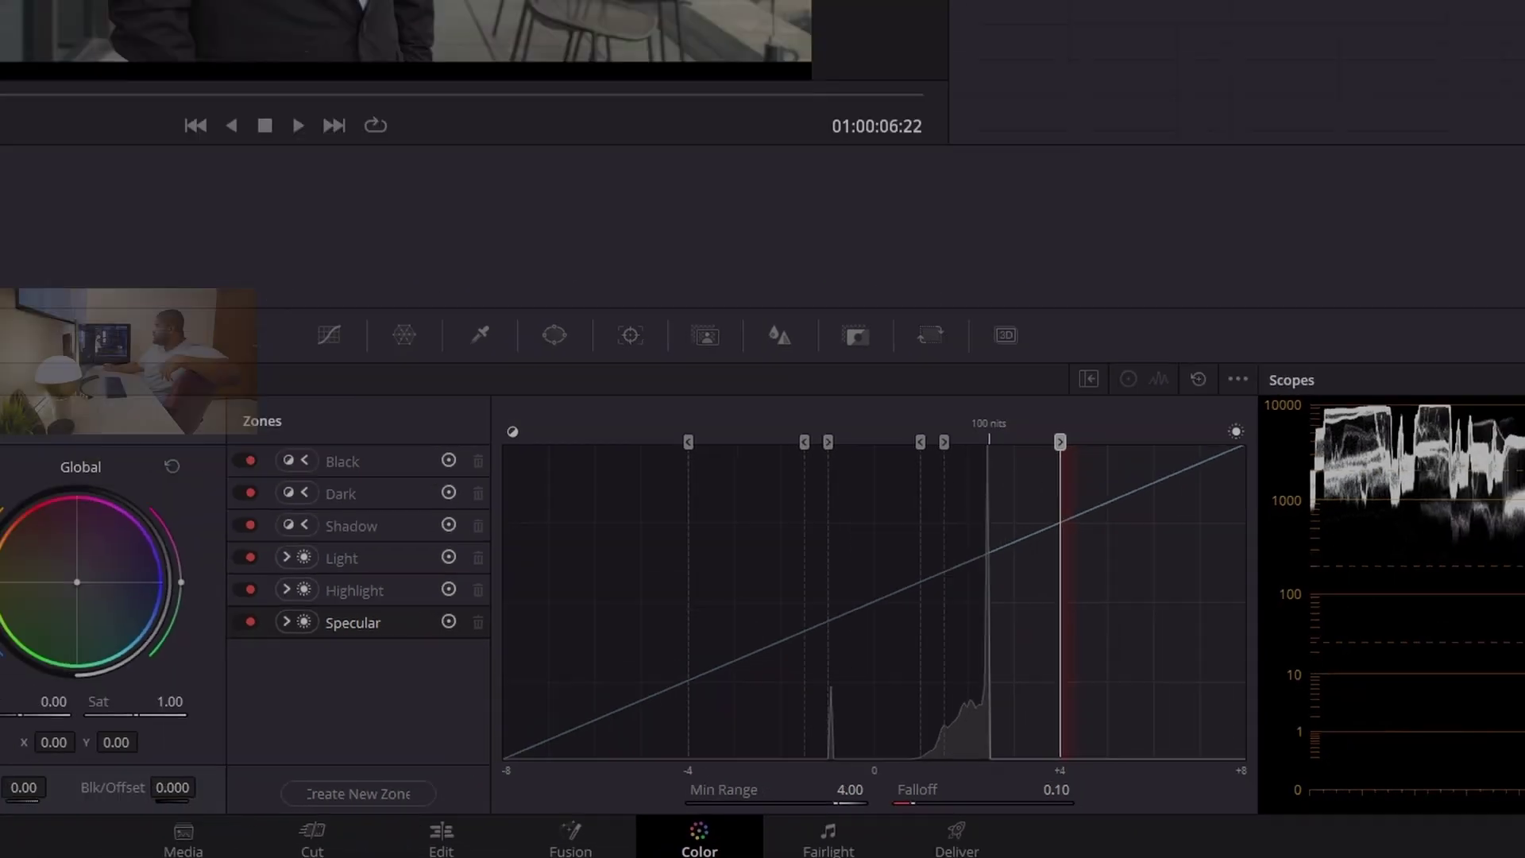
{"action": "right_click", "coordinate": [1181, 186]}
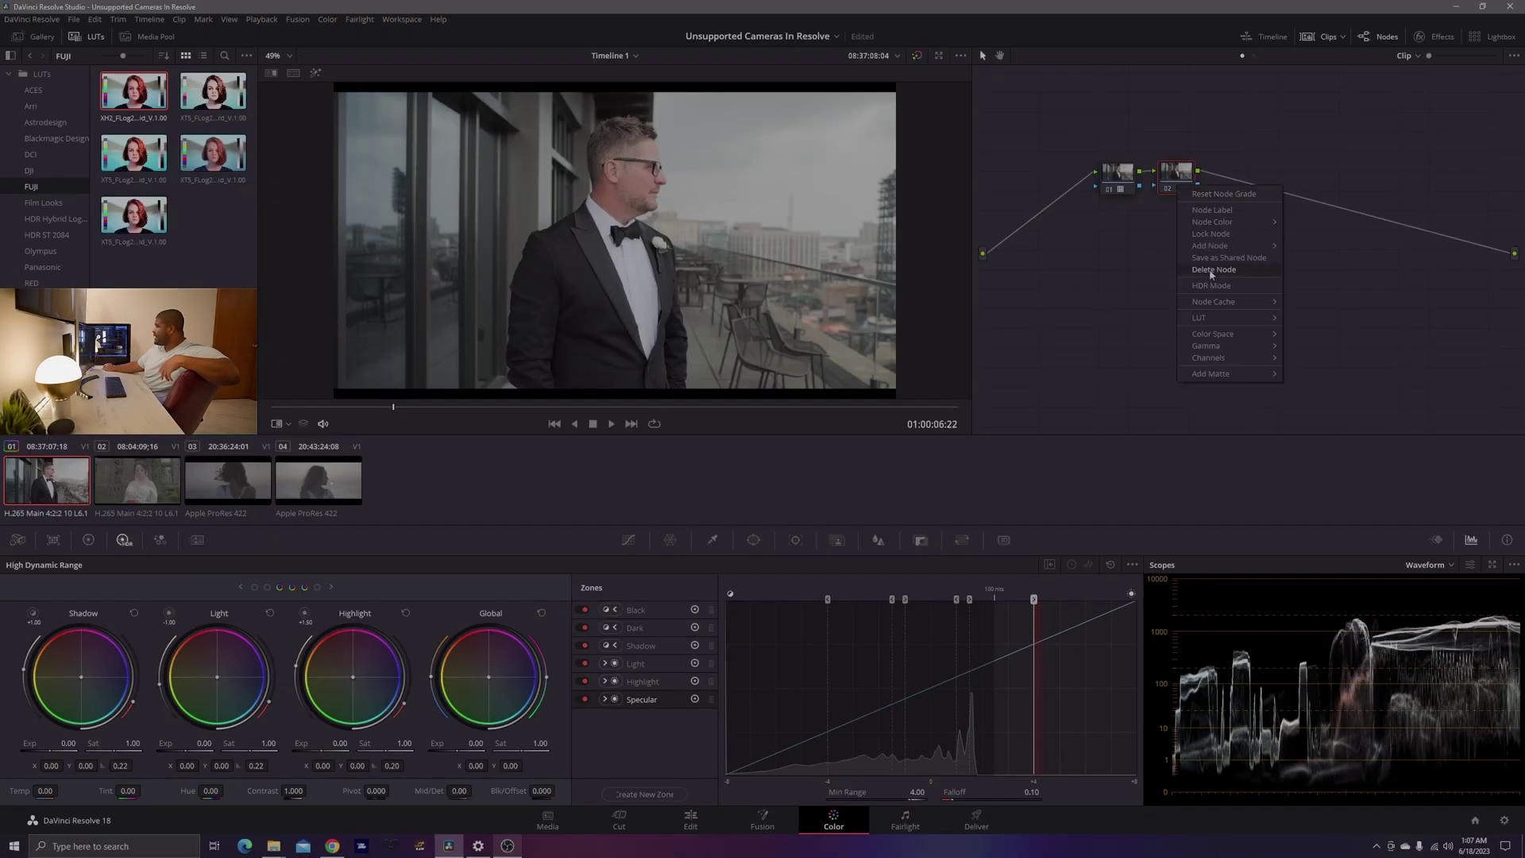
Step: Delete node 02 and grab a still of the graded groom frame into the gallery
{"action": "left_click", "coordinate": [1213, 270]}
{"action": "right_click", "coordinate": [690, 231]}
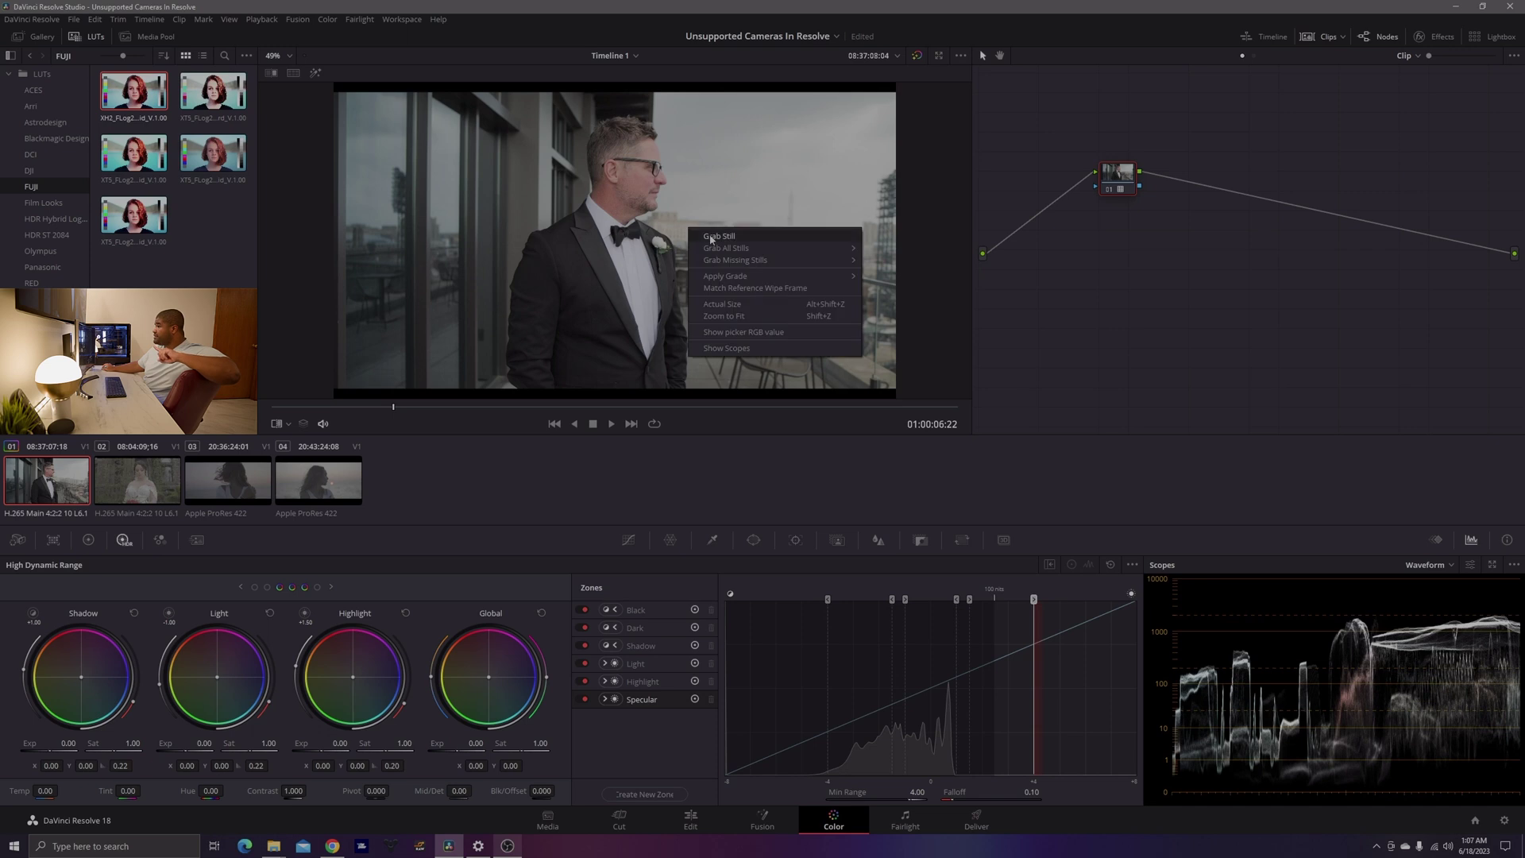
{"action": "left_click", "coordinate": [711, 237]}
{"action": "left_click", "coordinate": [43, 36]}
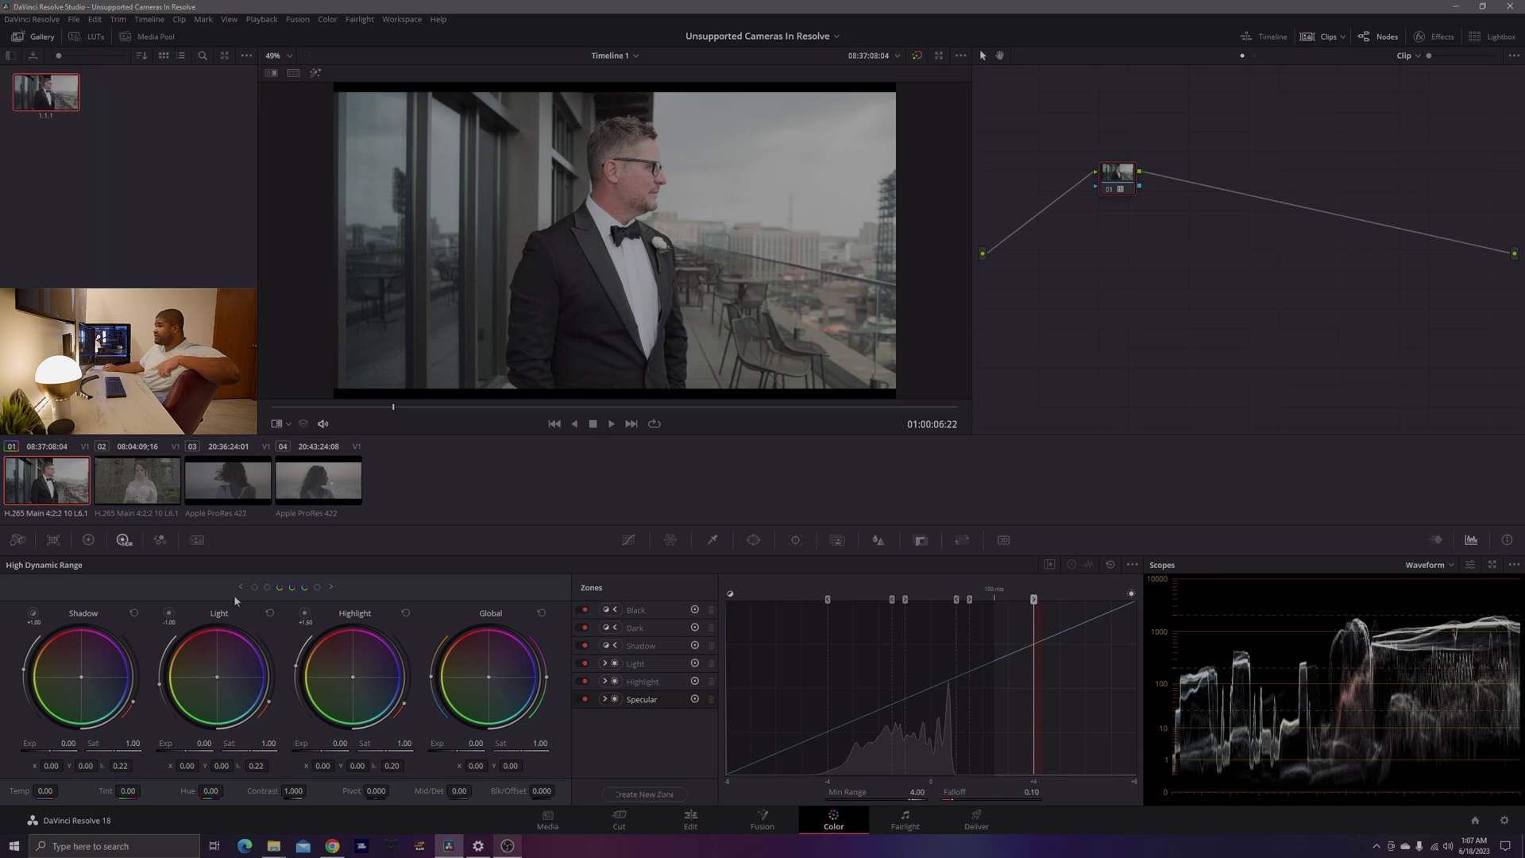
Step: Apply the ZlogColor plugin to node 01 of the woman clip 03 and grab its still
{"action": "left_click", "coordinate": [241, 491]}
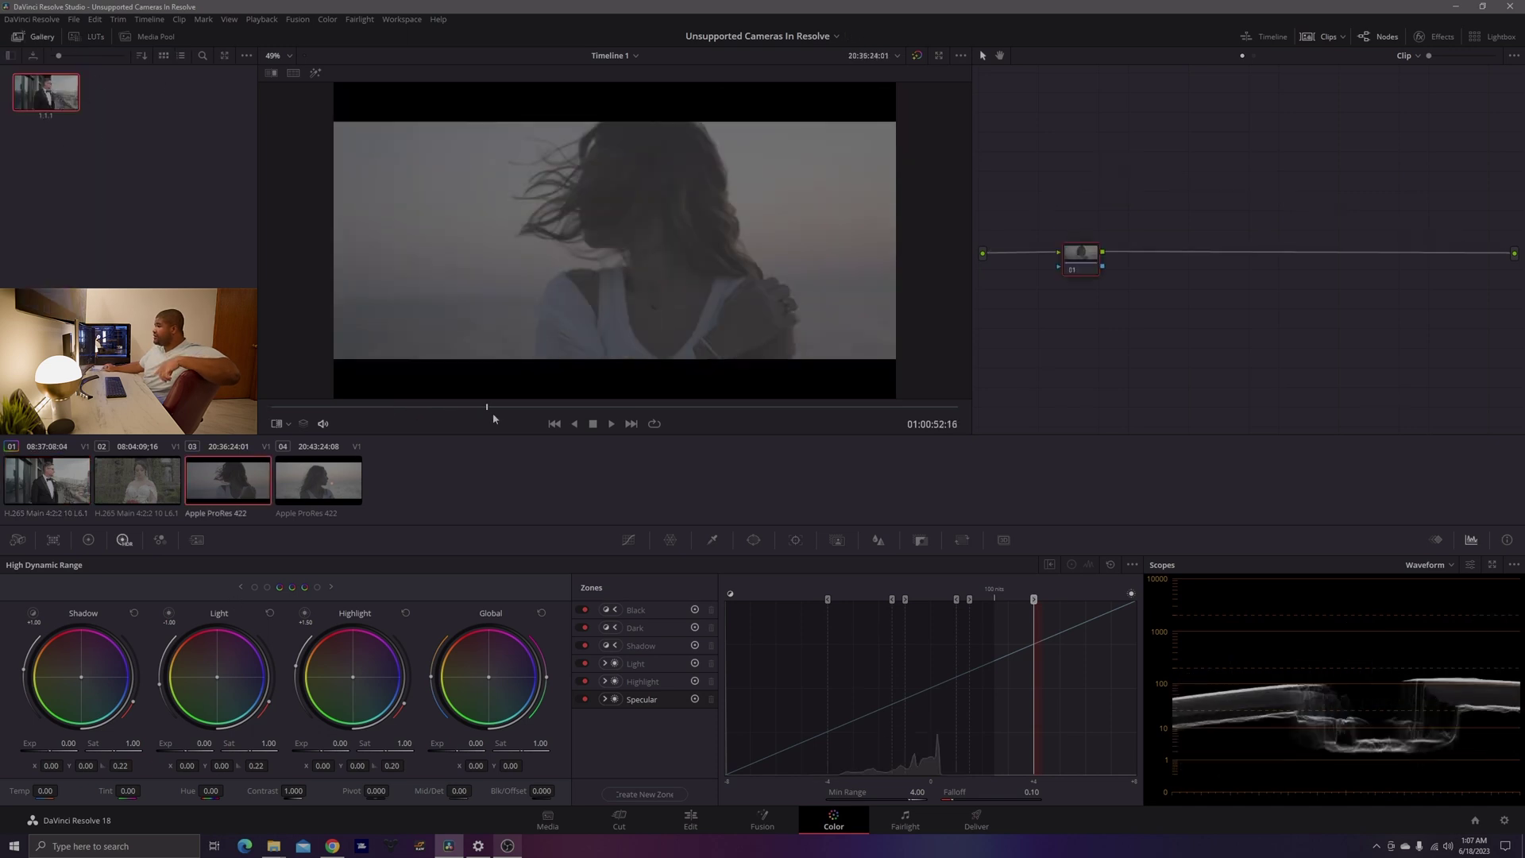
{"action": "key", "text": "Left"}
{"action": "key", "text": "Left"}
{"action": "key", "text": "Left"}
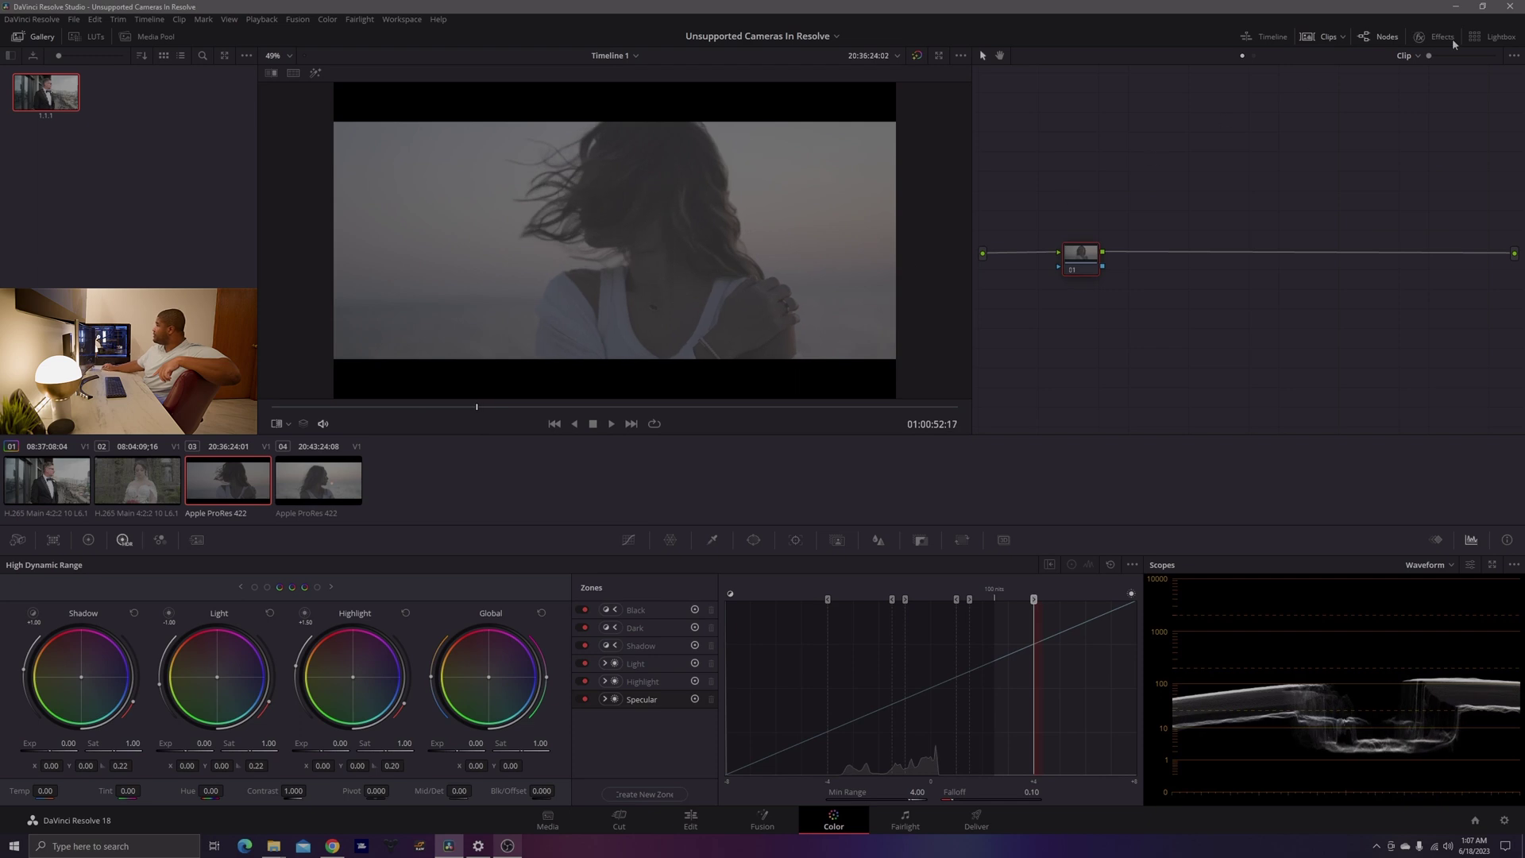
{"action": "left_click", "coordinate": [1442, 37]}
{"action": "left_click_drag", "start_coordinate": [1319, 386], "coordinate": [1033, 256]}
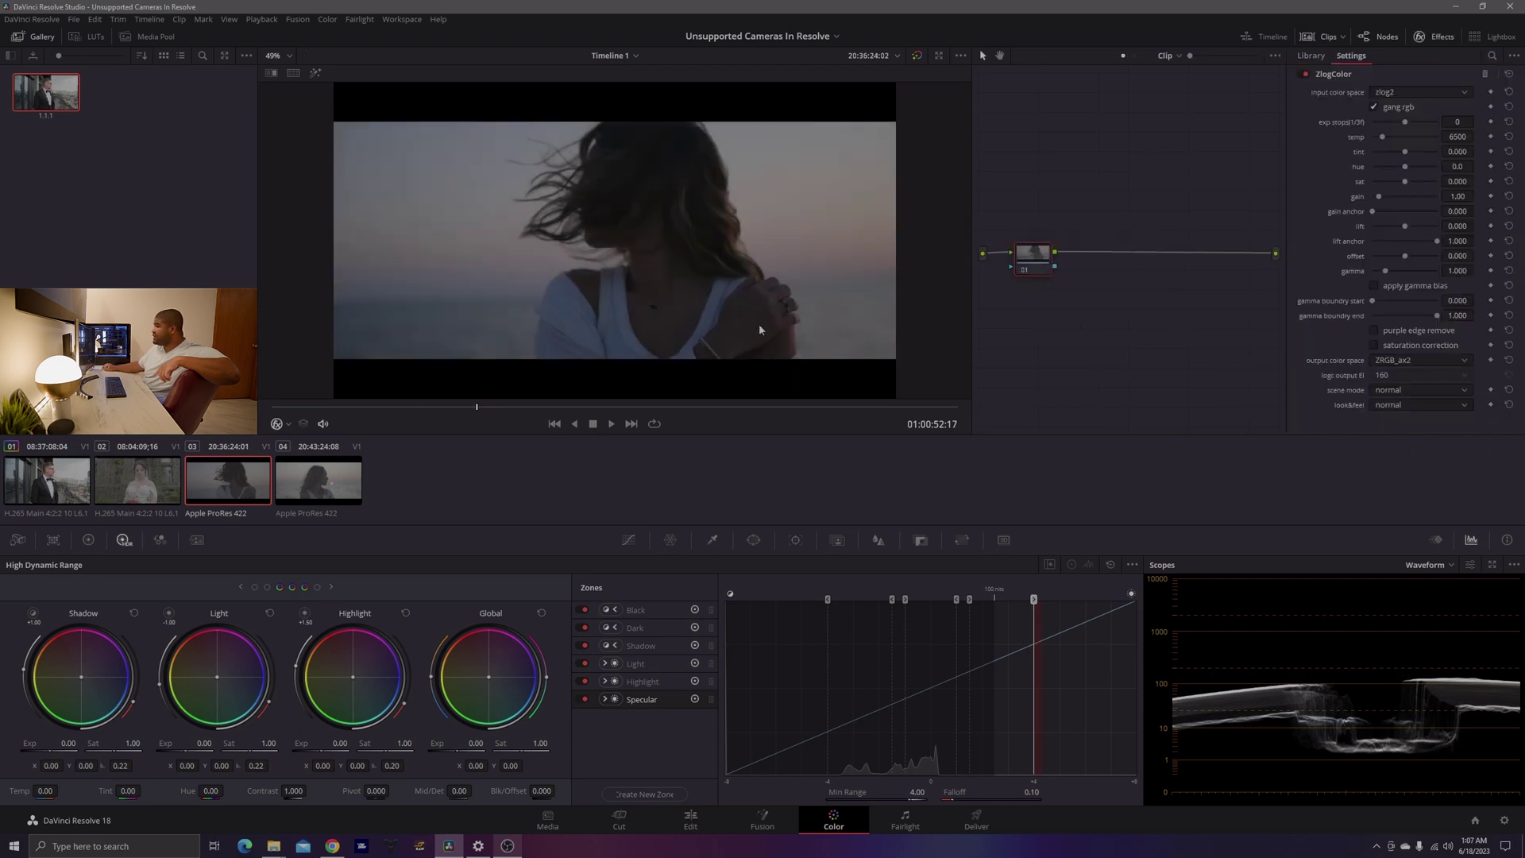
{"action": "right_click", "coordinate": [639, 193]}
{"action": "left_click", "coordinate": [671, 202]}
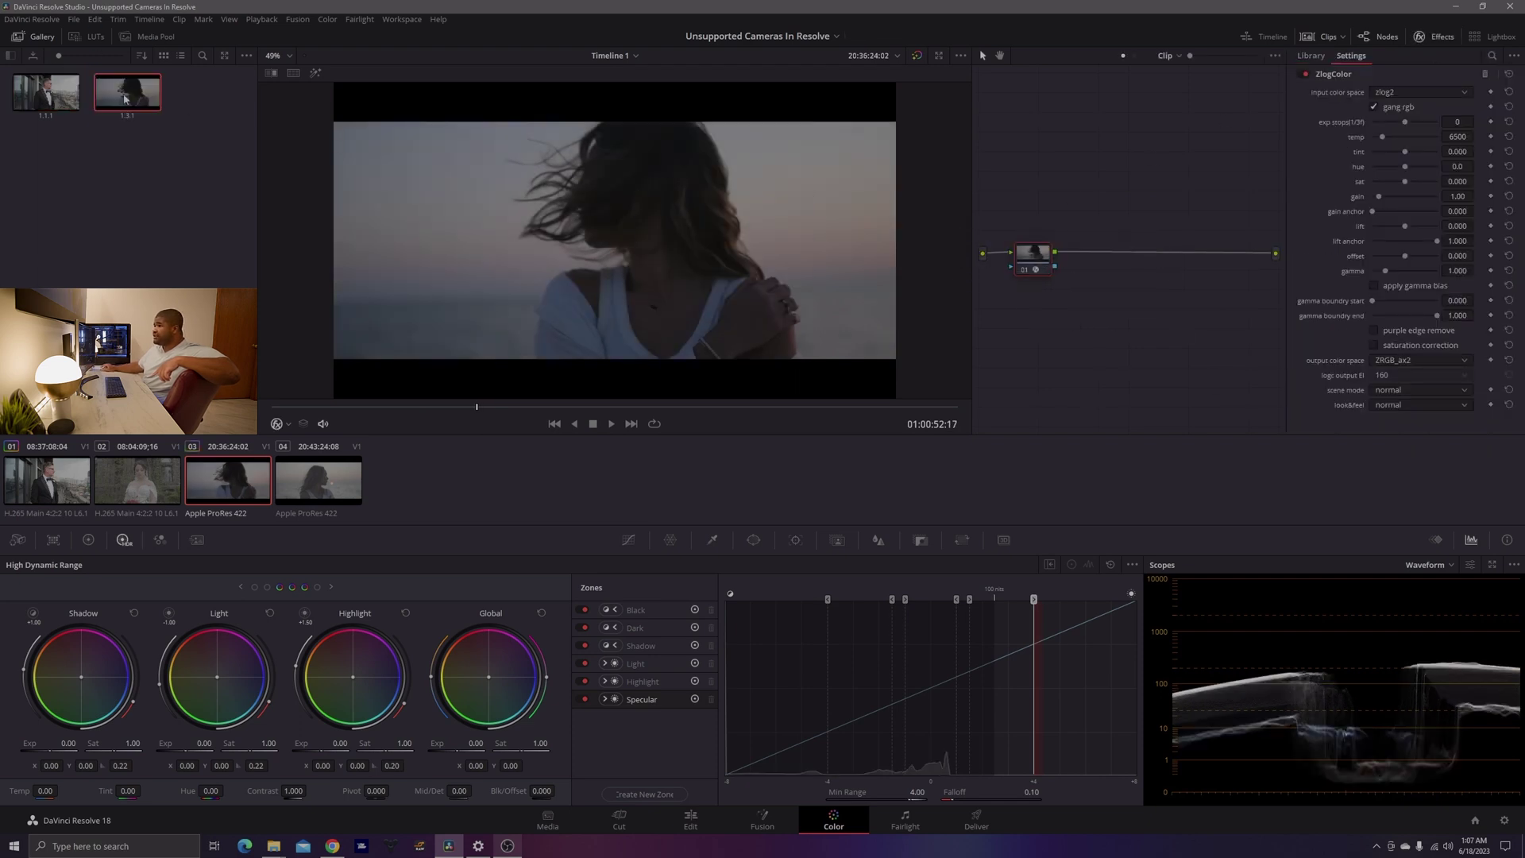
Step: Return to the groom clip 01 and scrub through it
{"action": "left_click", "coordinate": [1320, 36]}
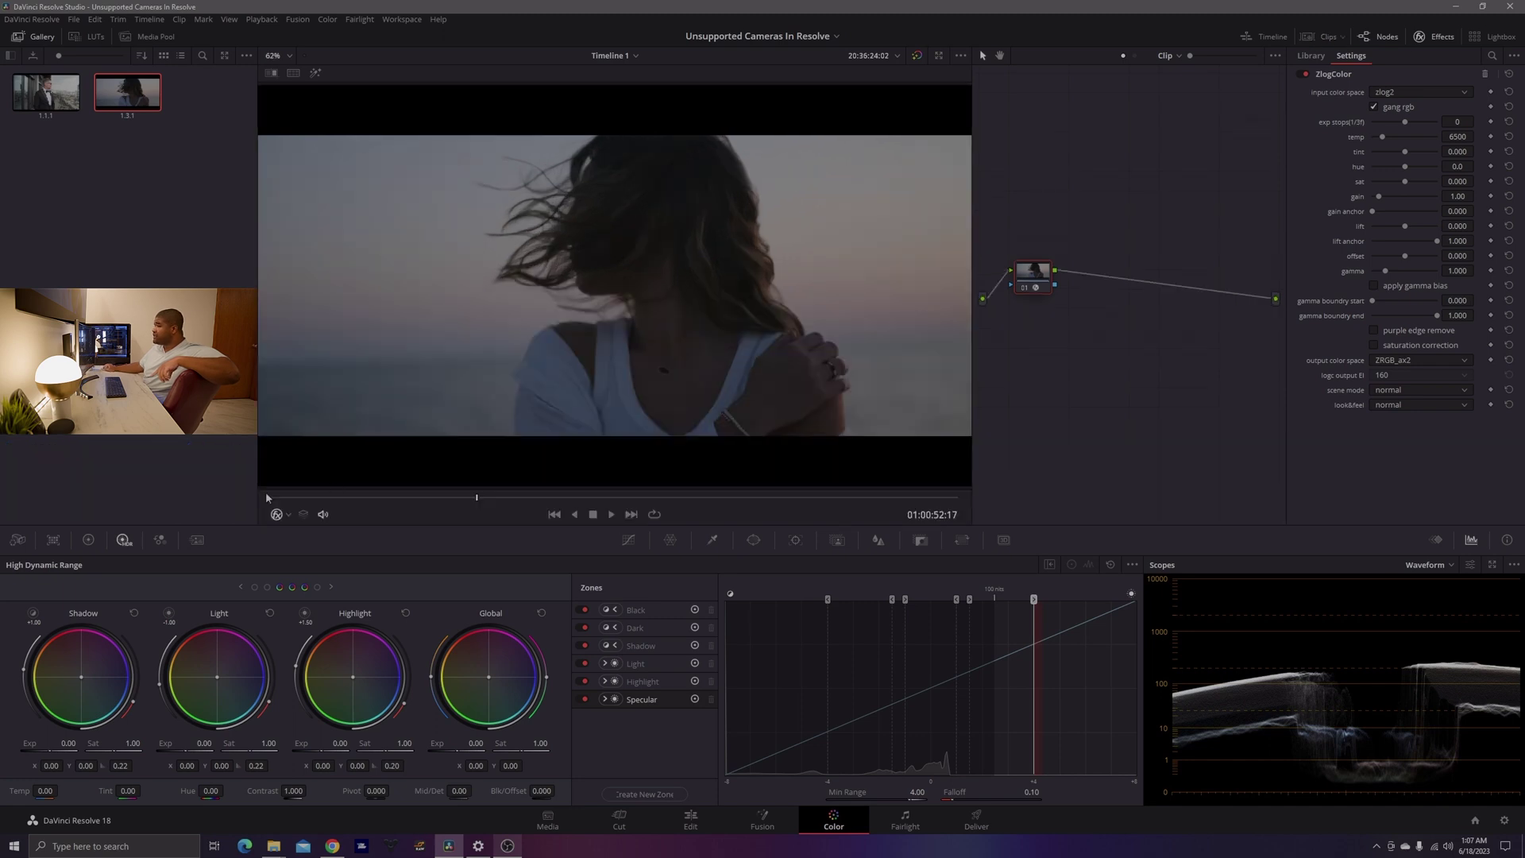
{"action": "left_click", "coordinate": [1383, 37]}
{"action": "left_click", "coordinate": [1315, 38]}
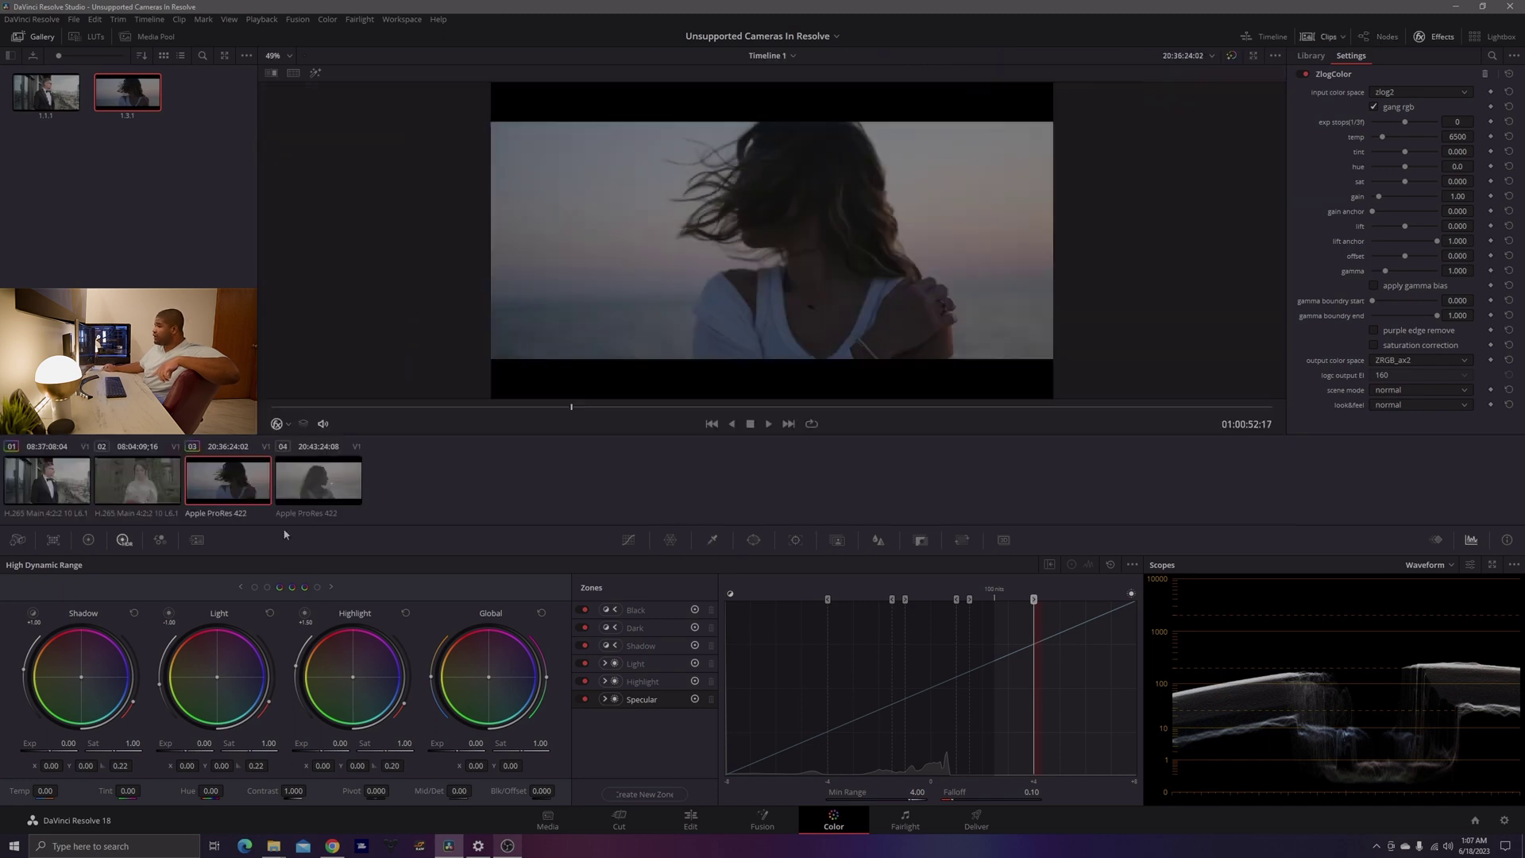
{"action": "key", "text": "Home"}
{"action": "left_click_drag", "start_coordinate": [508, 408], "coordinate": [432, 430]}
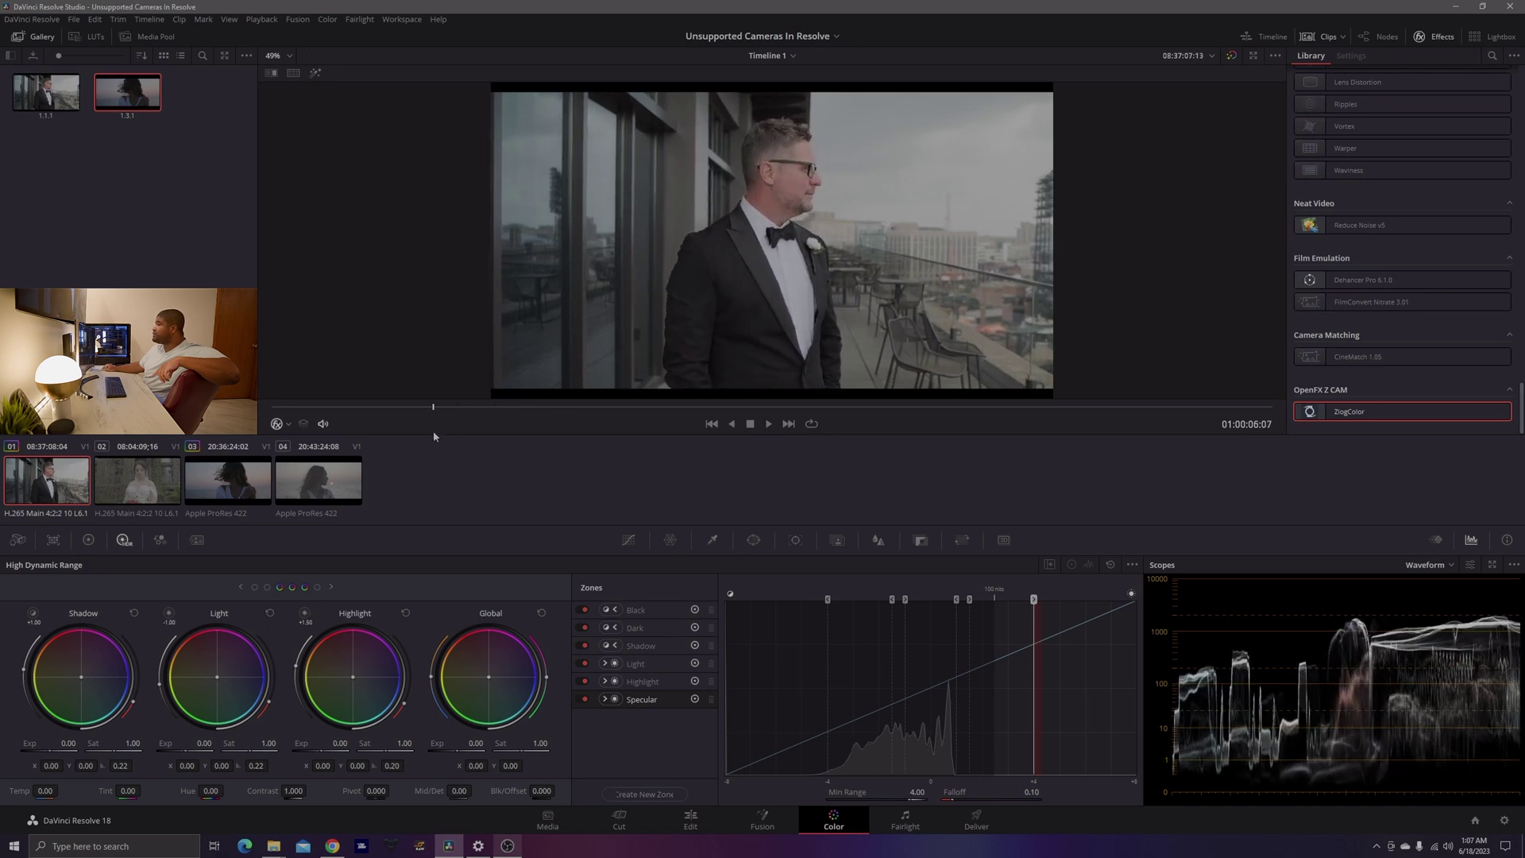
Step: Set DaVinci YRGB Color Managed, manual, DaVinci Wide Gamut Intermediate, Rec.709 Gamma 2.4 output, and save
{"action": "left_click", "coordinate": [74, 19]}
{"action": "left_click", "coordinate": [155, 254]}
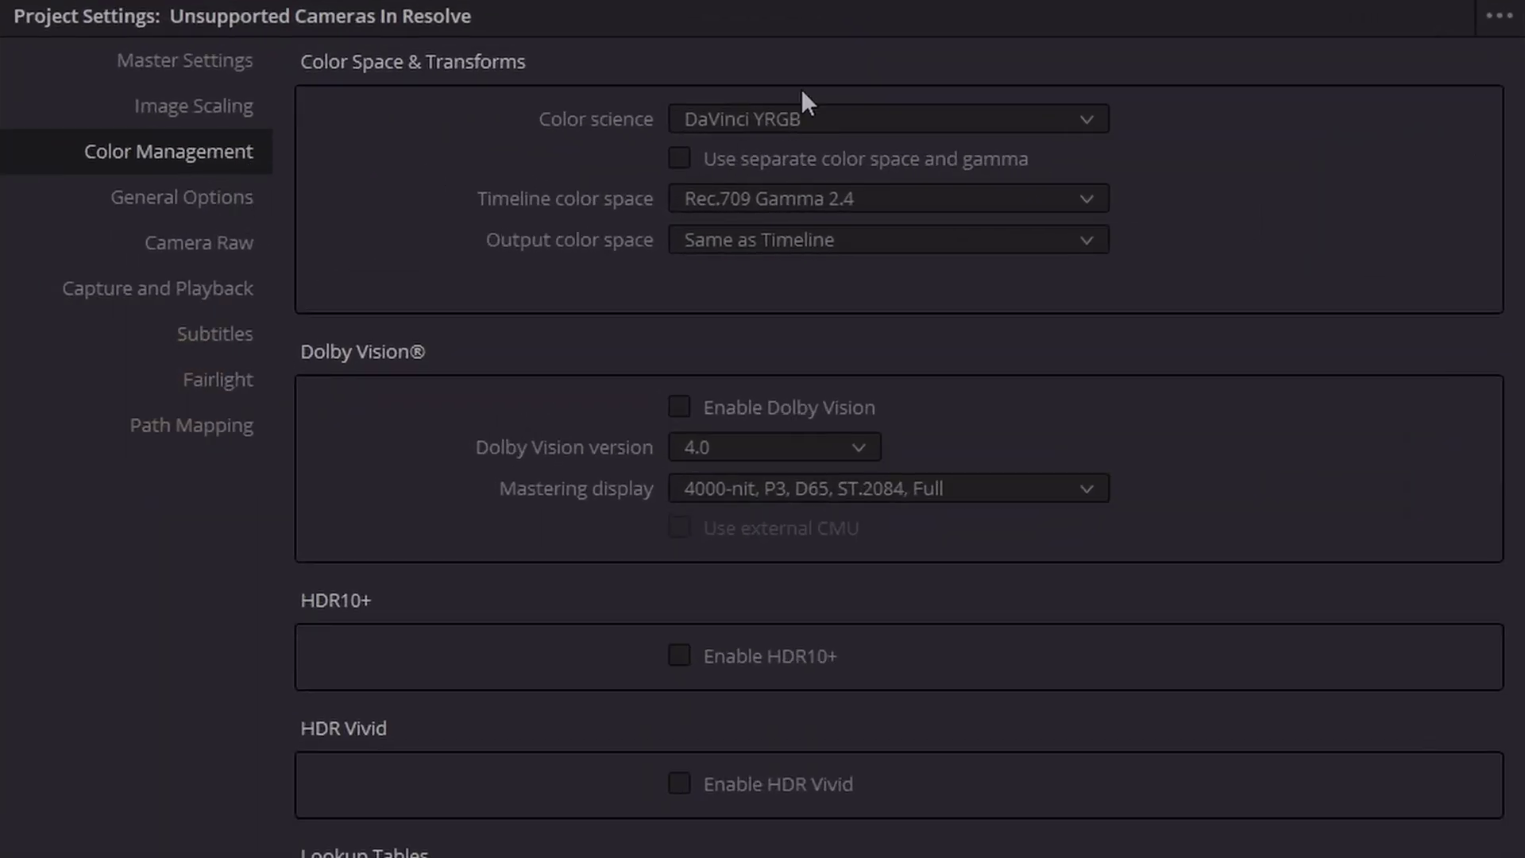
{"action": "left_click", "coordinate": [767, 118]}
{"action": "left_click", "coordinate": [815, 189]}
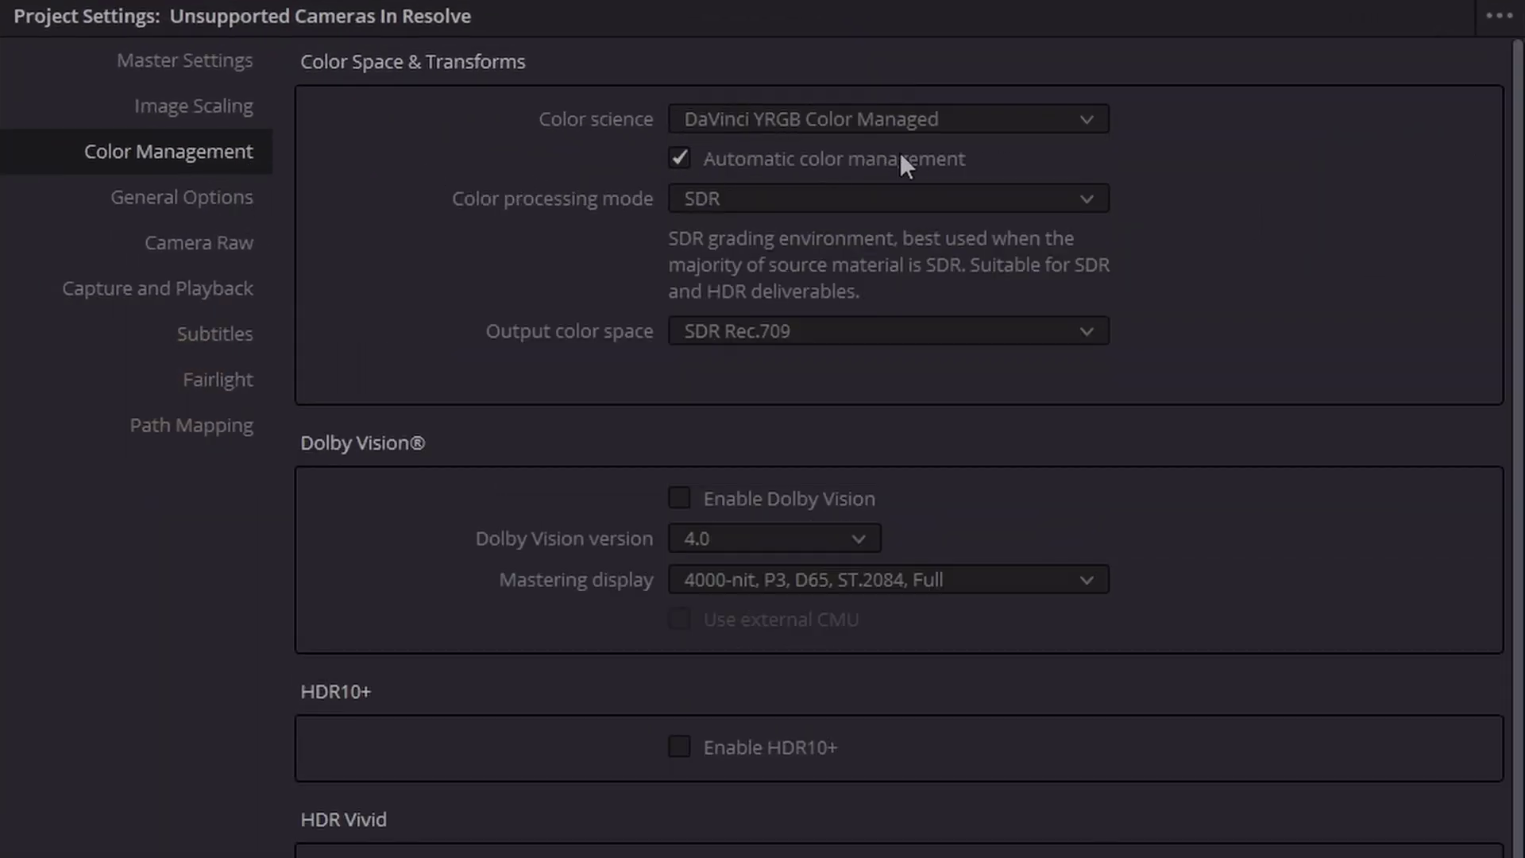
{"action": "left_click", "coordinate": [794, 157]}
{"action": "left_click", "coordinate": [741, 195]}
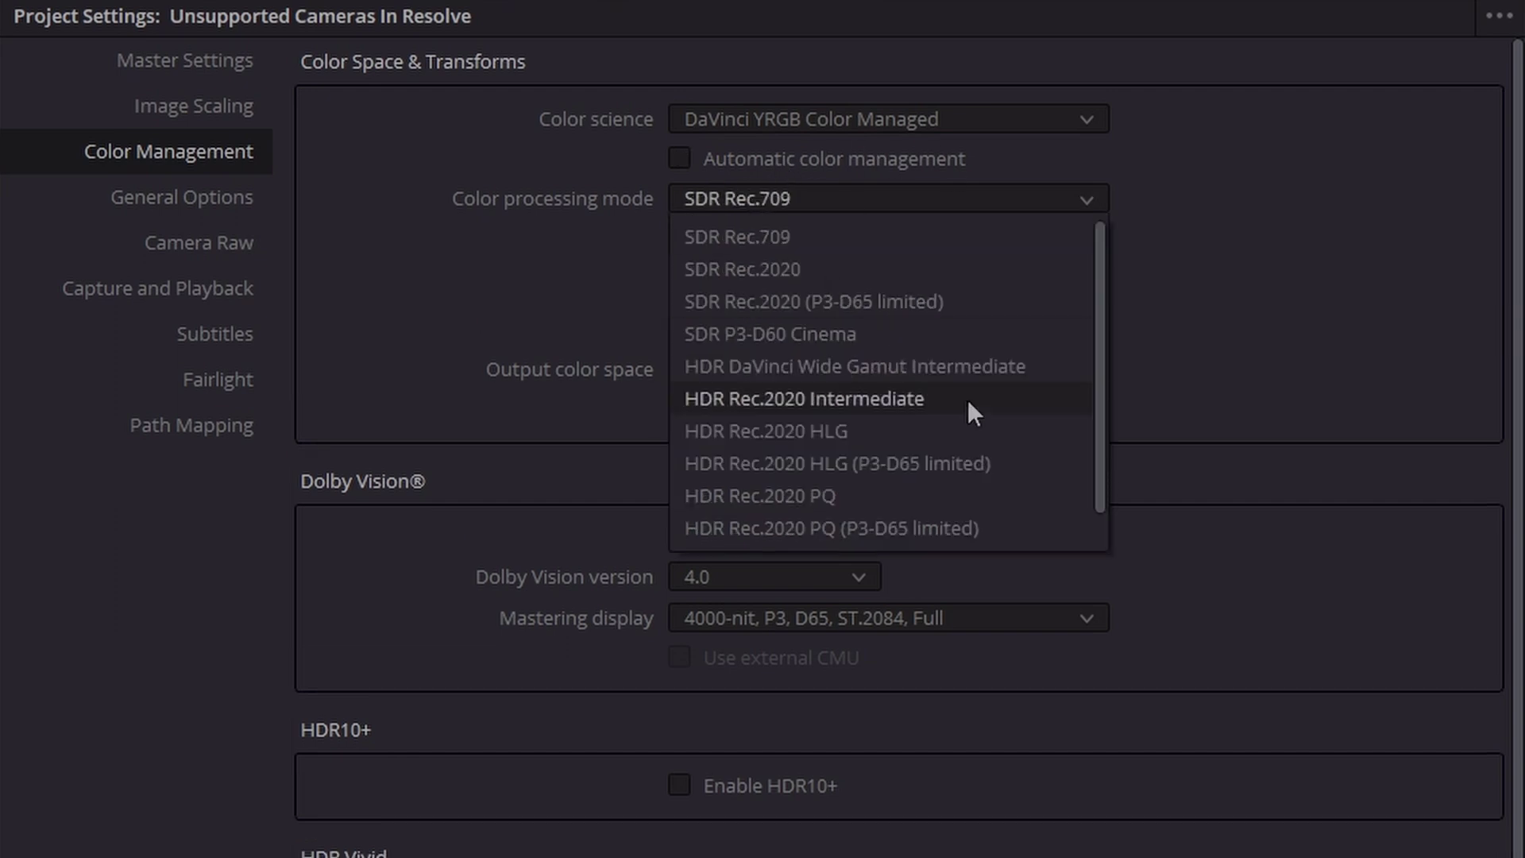
{"action": "key", "text": "Escape"}
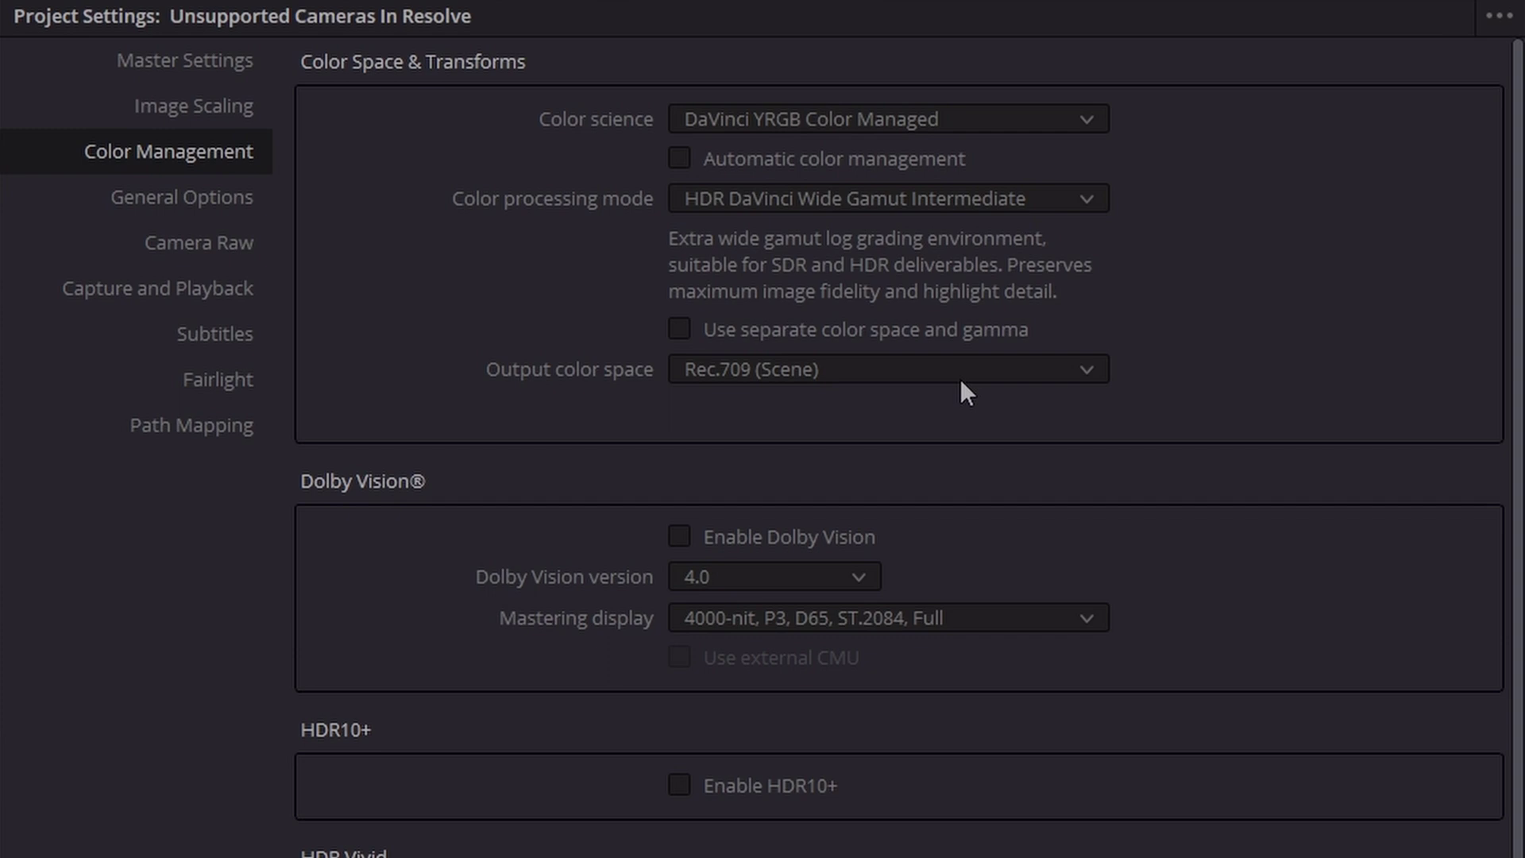
{"action": "left_click", "coordinate": [960, 379]}
{"action": "left_click", "coordinate": [864, 661]}
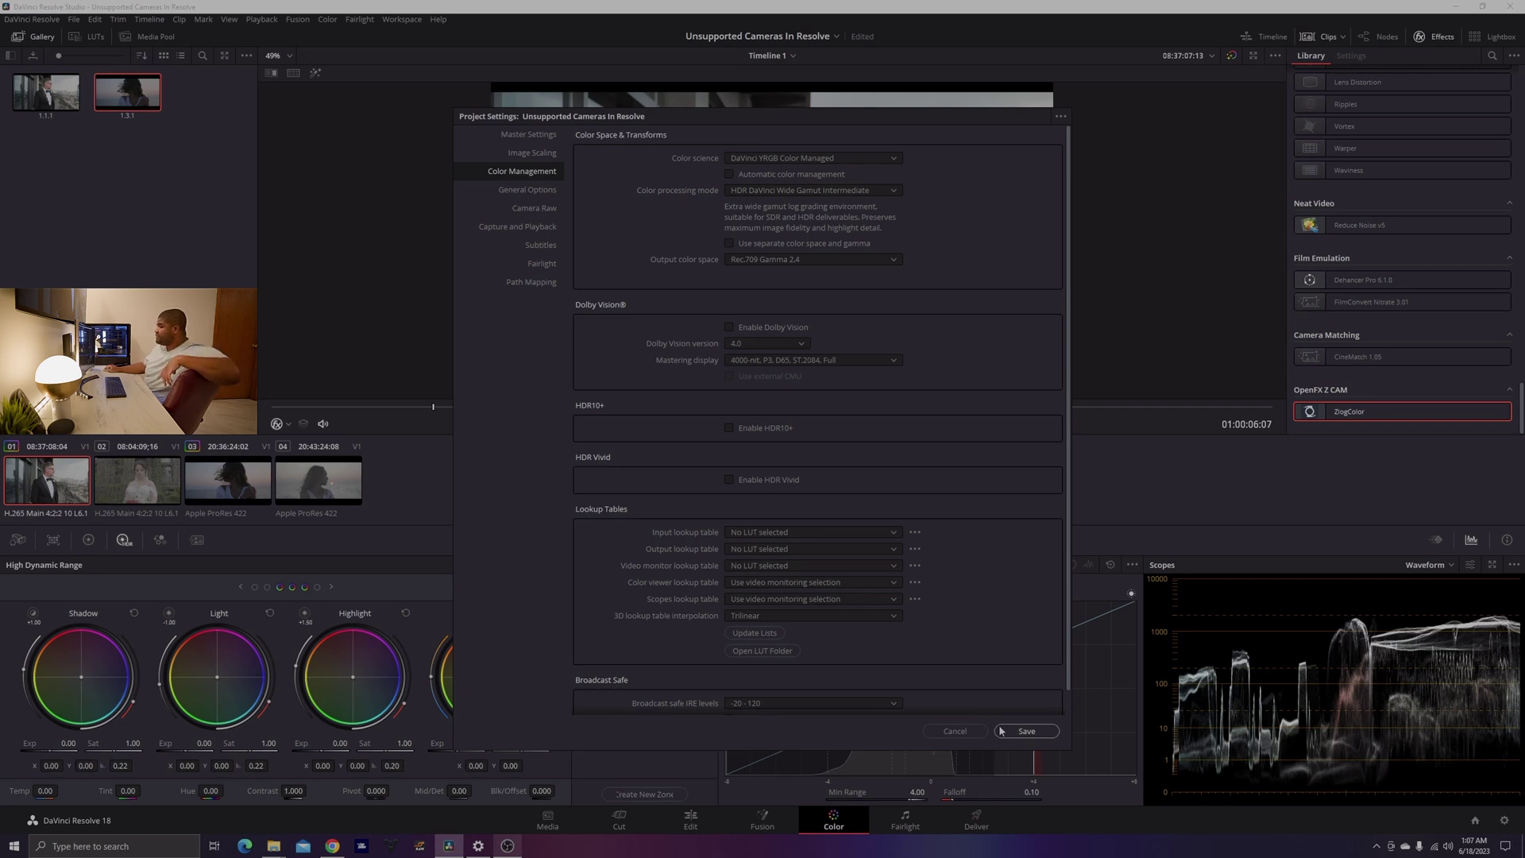
{"action": "left_click", "coordinate": [1001, 730]}
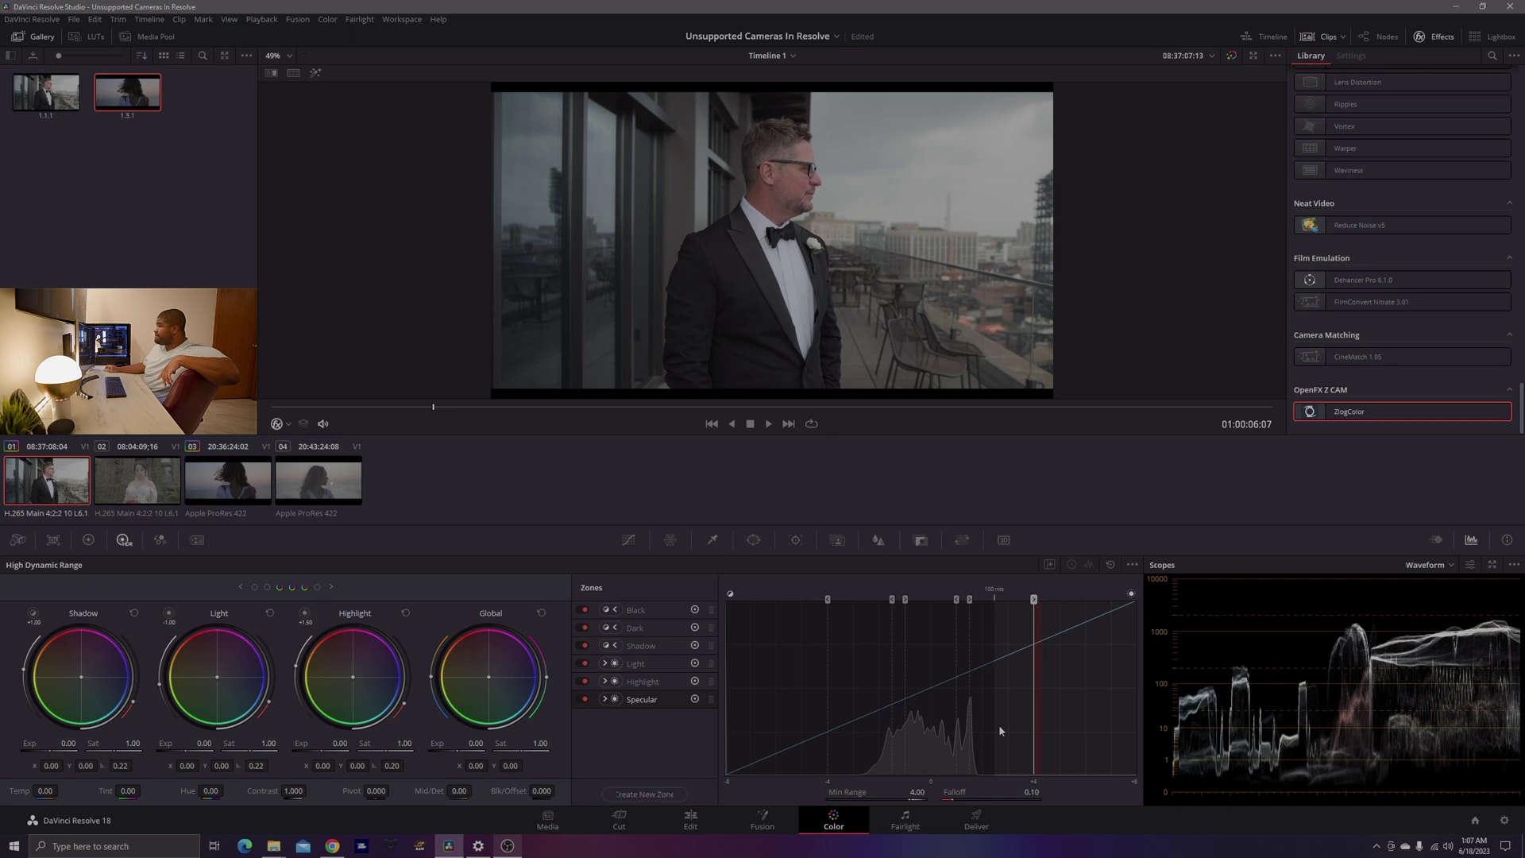
{"action": "left_click", "coordinate": [1378, 37]}
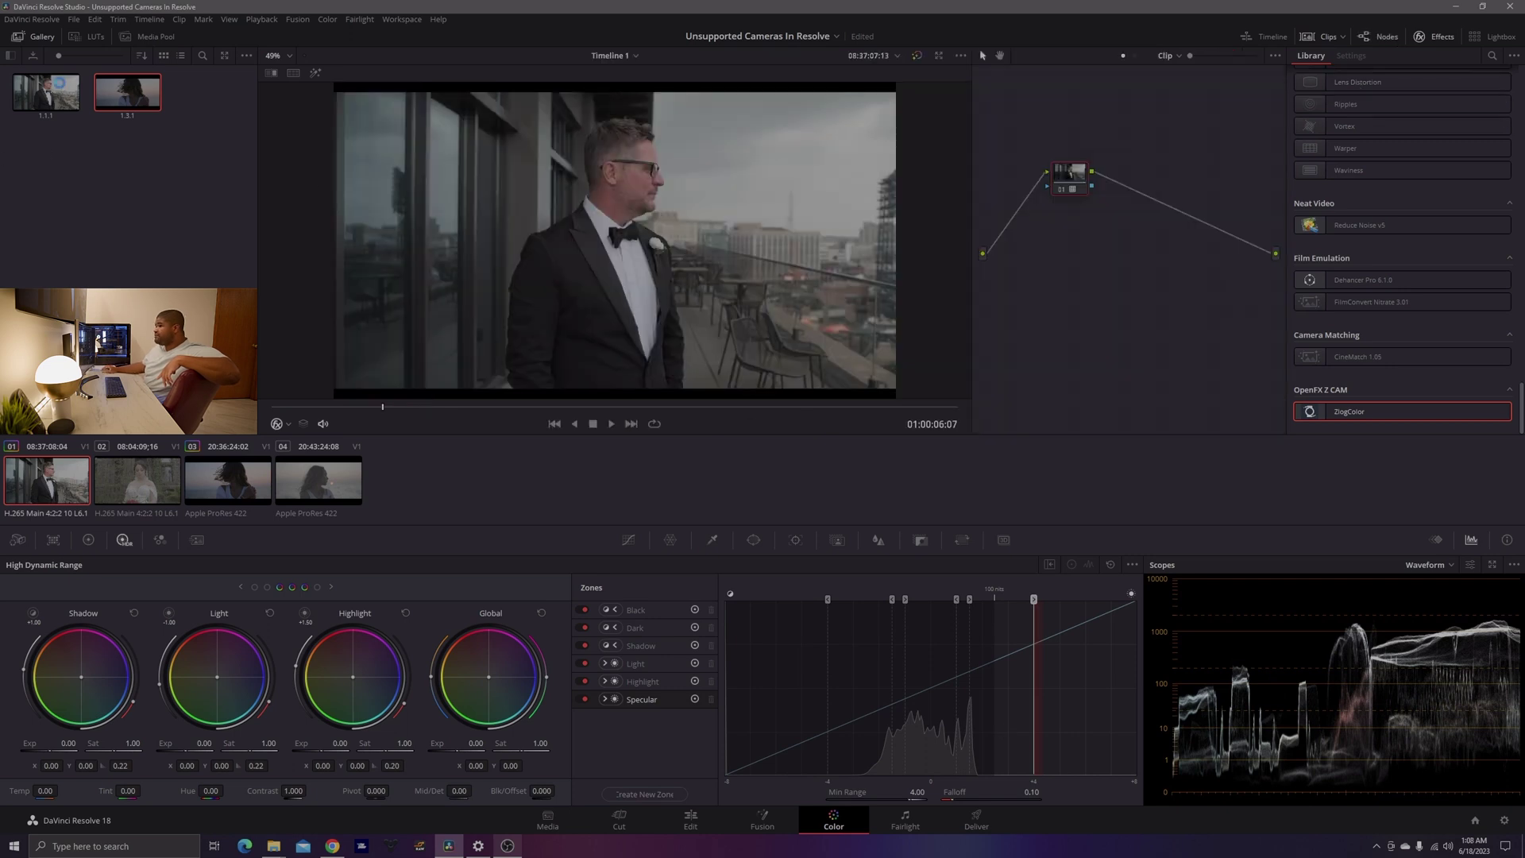
{"action": "right_click", "coordinate": [60, 84]}
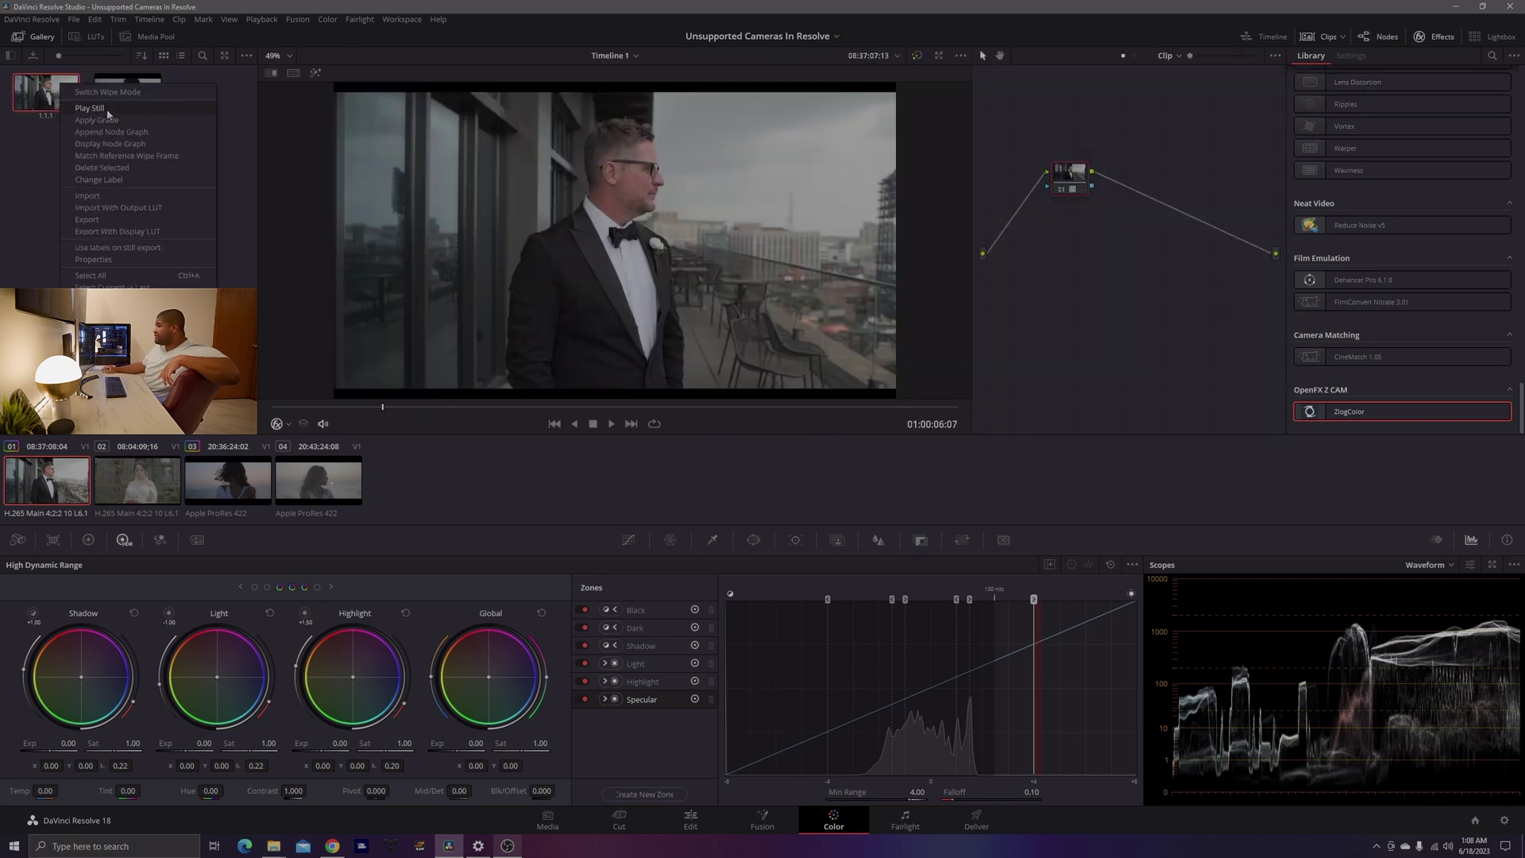
{"action": "left_click", "coordinate": [107, 111]}
{"action": "mouse_move", "coordinate": [611, 183]}
{"action": "left_mouse_down"}
{"action": "mouse_move", "coordinate": [463, 183]}
{"action": "mouse_move", "coordinate": [631, 182]}
{"action": "left_mouse_up"}
{"action": "right_click", "coordinate": [38, 86]}
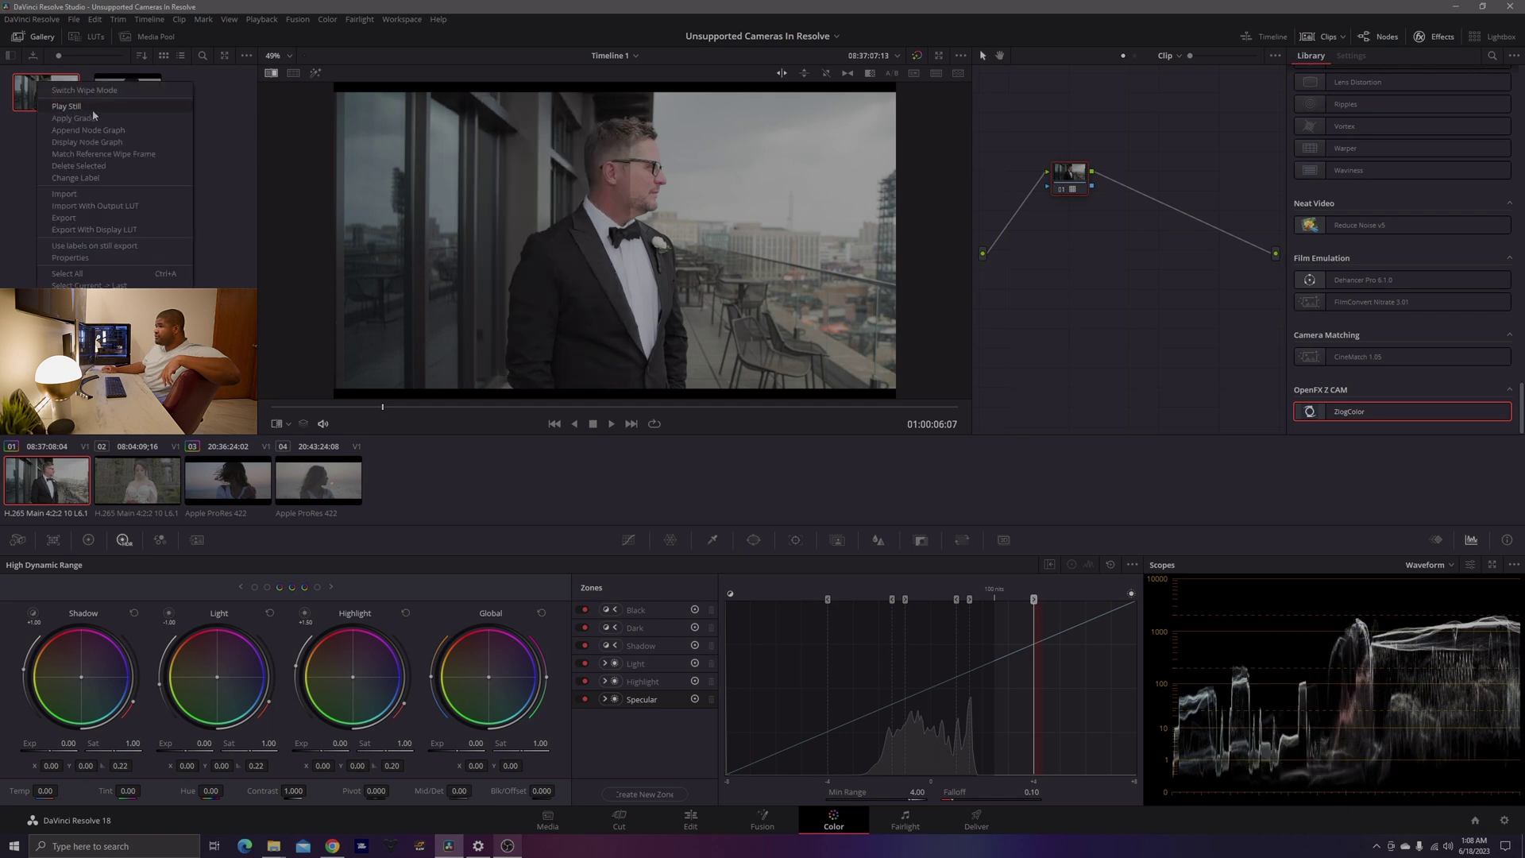
{"action": "left_click", "coordinate": [104, 155]}
{"action": "left_click_drag", "start_coordinate": [638, 209], "coordinate": [367, 213]}
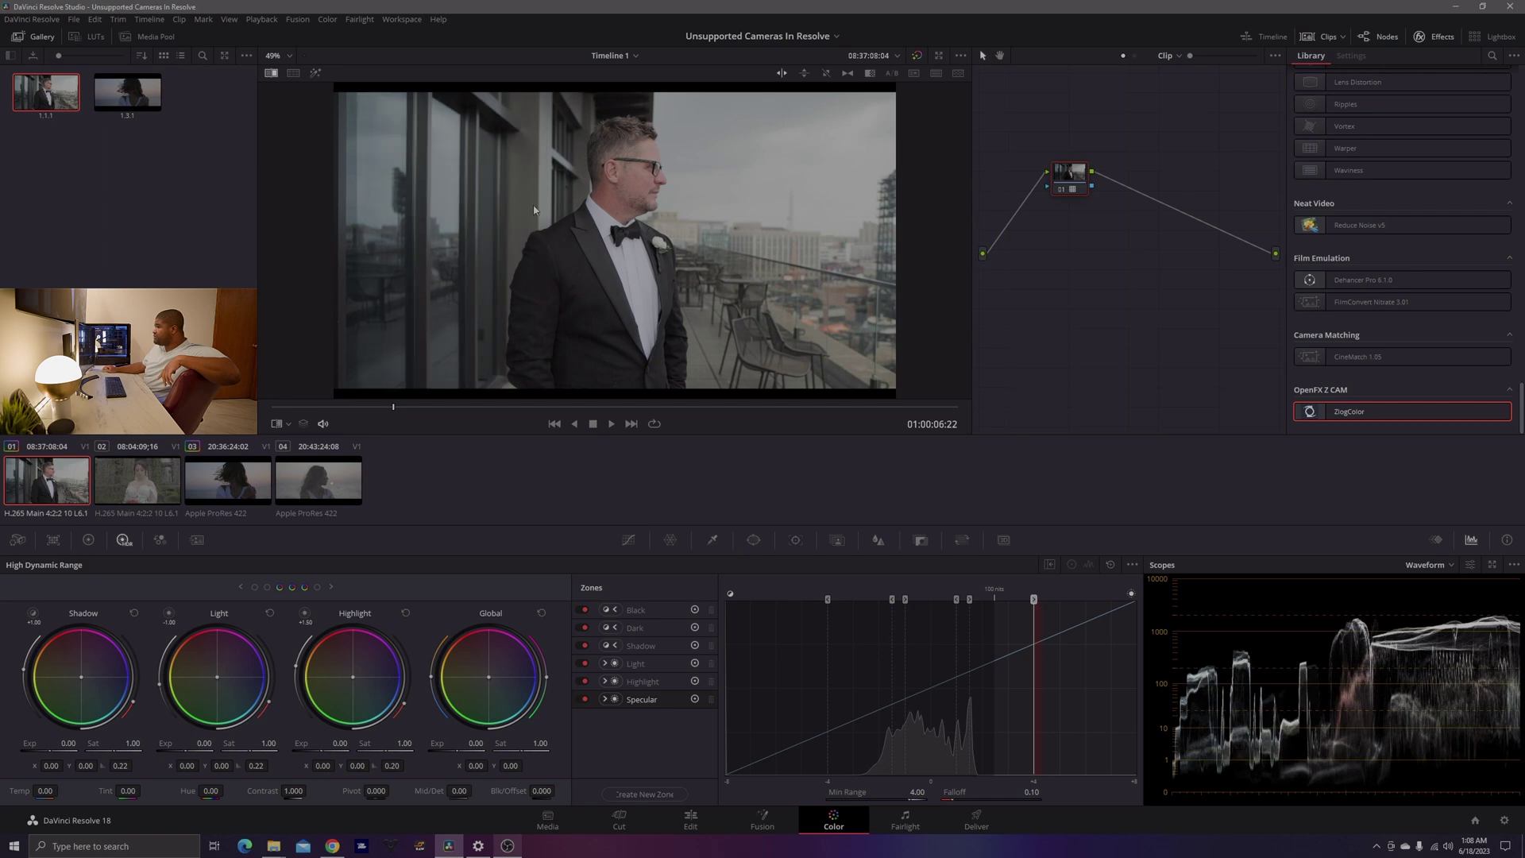
{"action": "left_click_drag", "start_coordinate": [553, 249], "coordinate": [713, 242]}
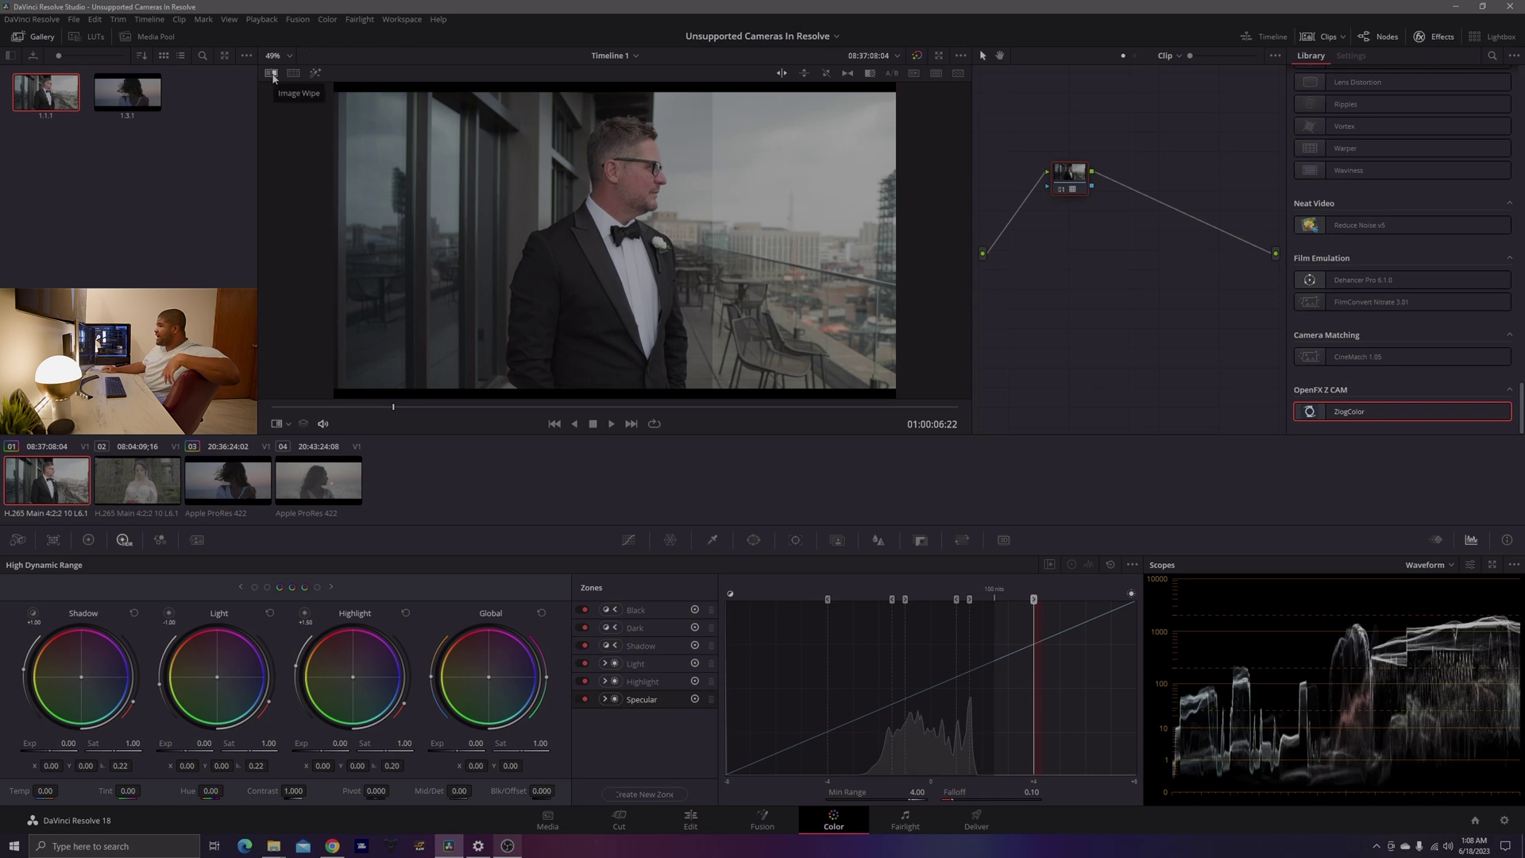
{"action": "left_click", "coordinate": [272, 75]}
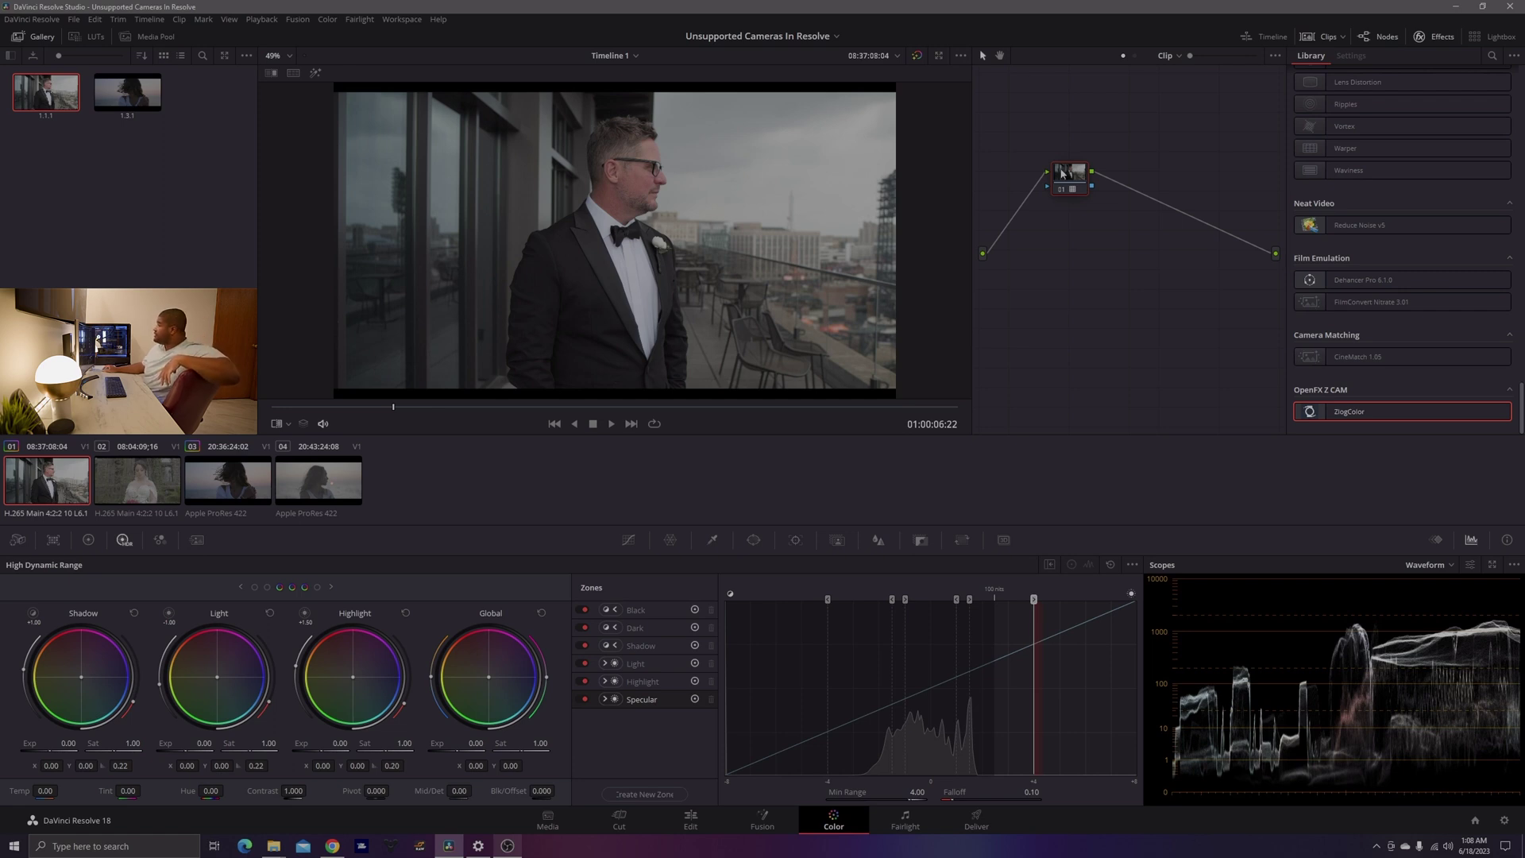
Step: Add serial nodes after and before the LUT node and reposition the three nodes together
{"action": "left_click_drag", "start_coordinate": [1063, 173], "coordinate": [1075, 201]}
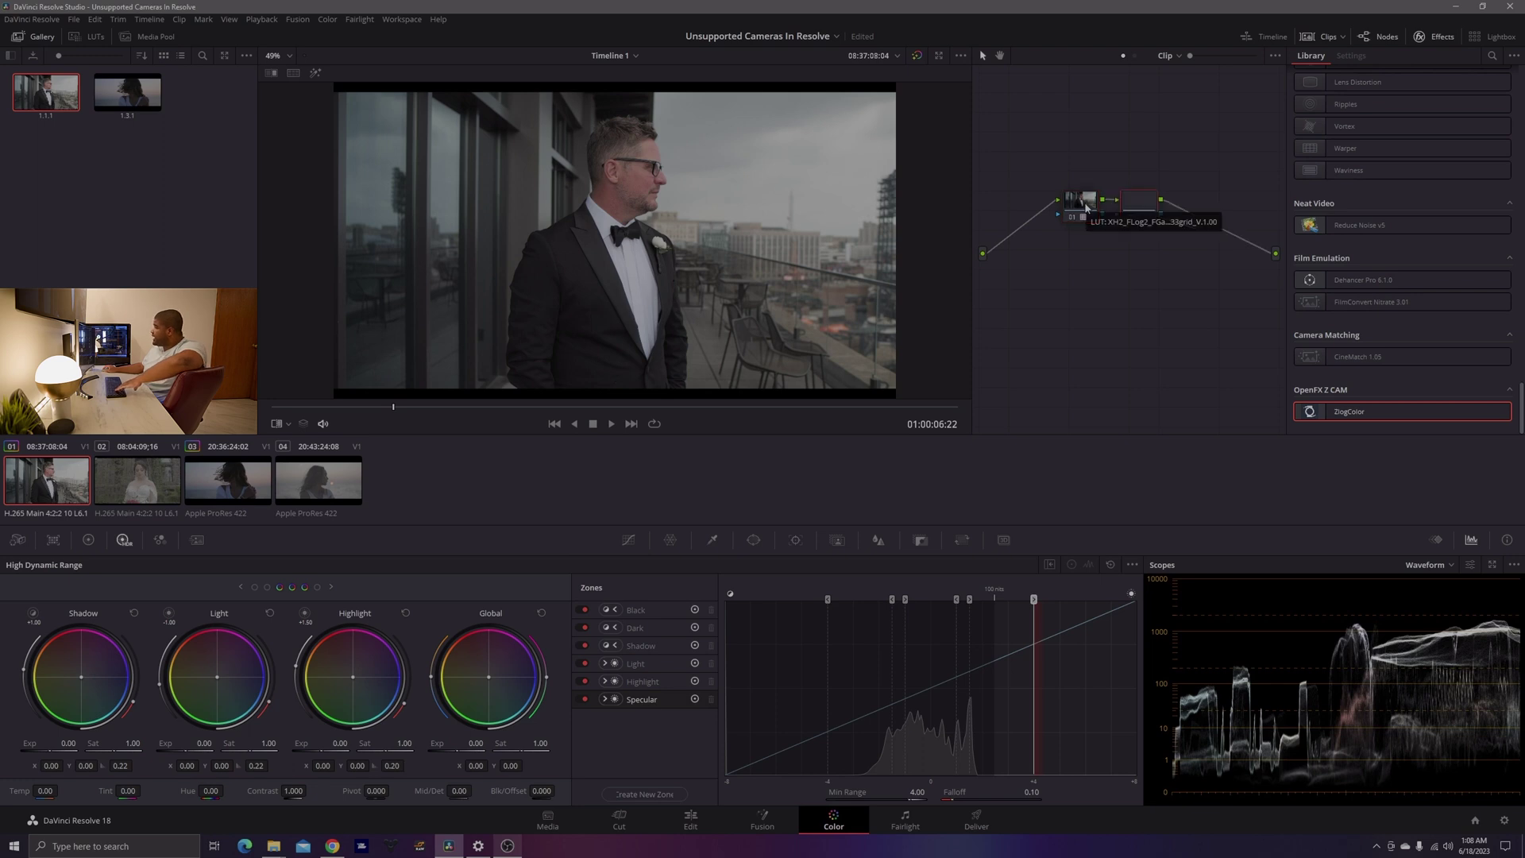
{"action": "key", "text": "alt+s"}
{"action": "right_click", "coordinate": [1086, 208]}
{"action": "mouse_move", "coordinate": [1177, 262]}
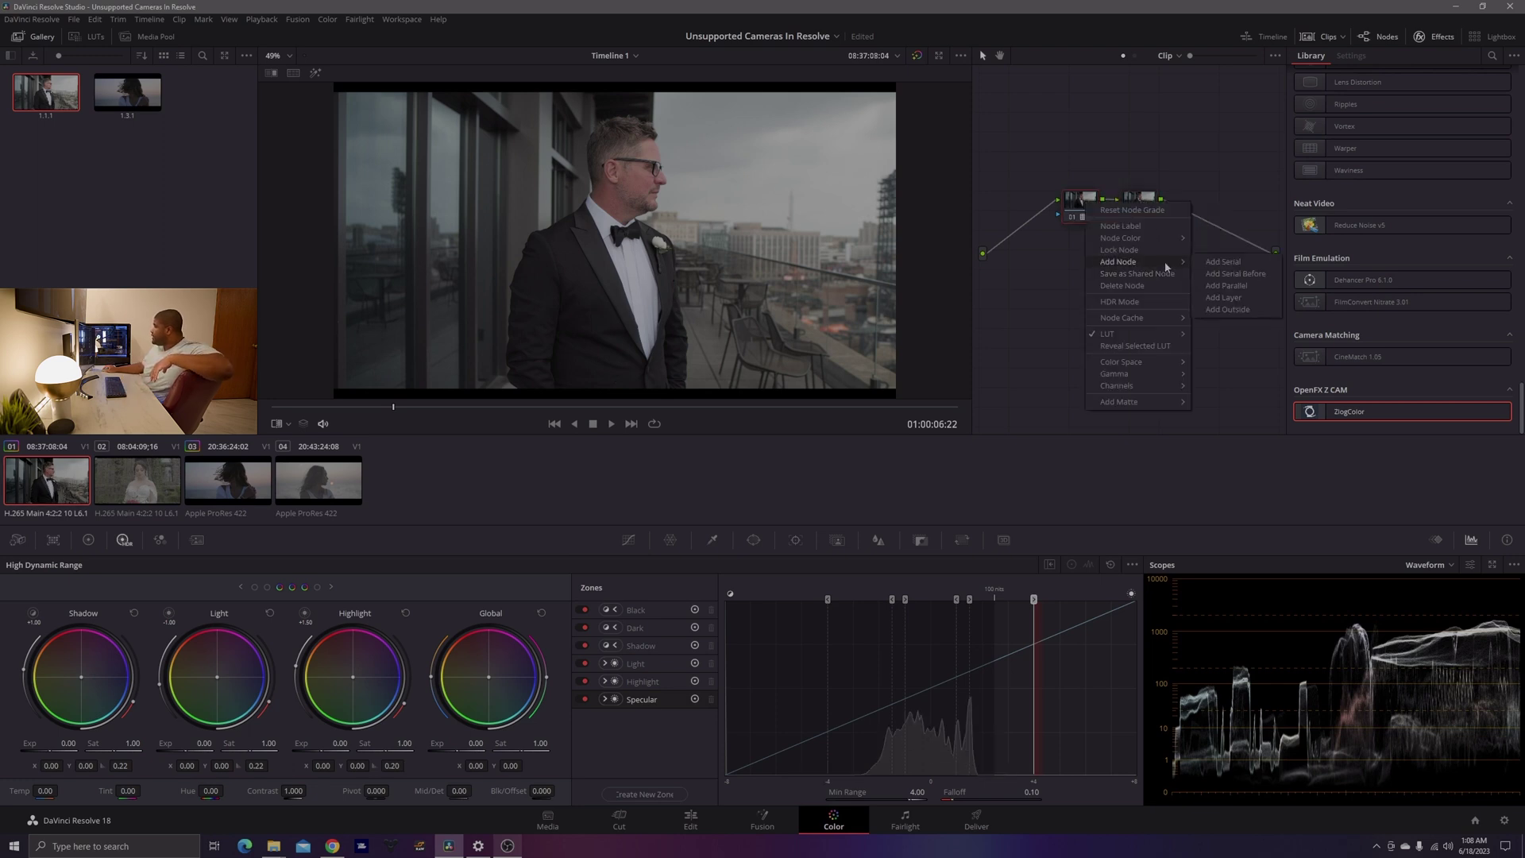
{"action": "left_click", "coordinate": [1218, 274]}
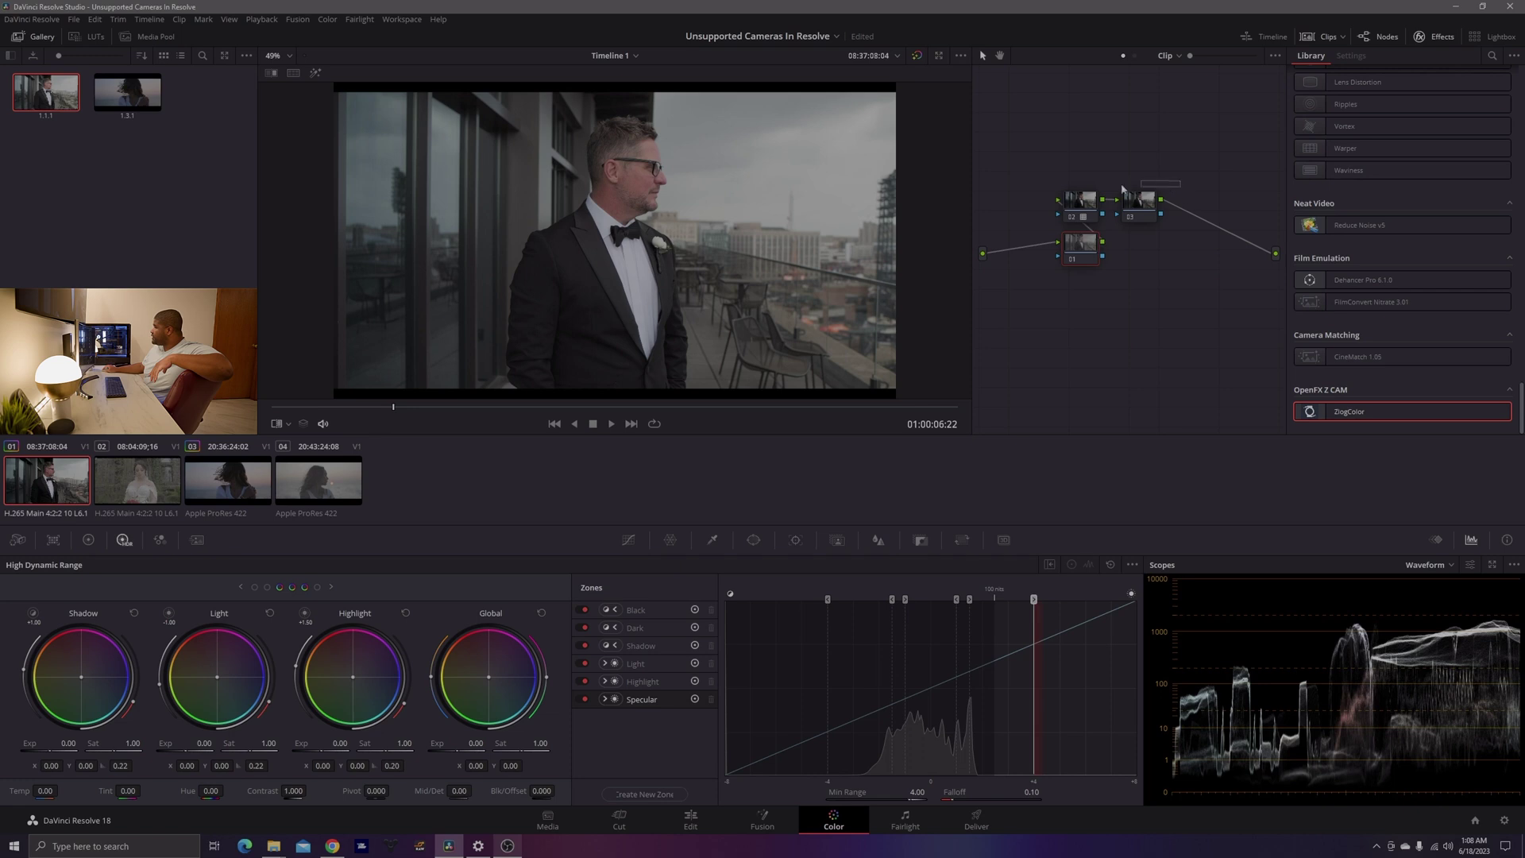
{"action": "left_click", "coordinate": [1134, 238]}
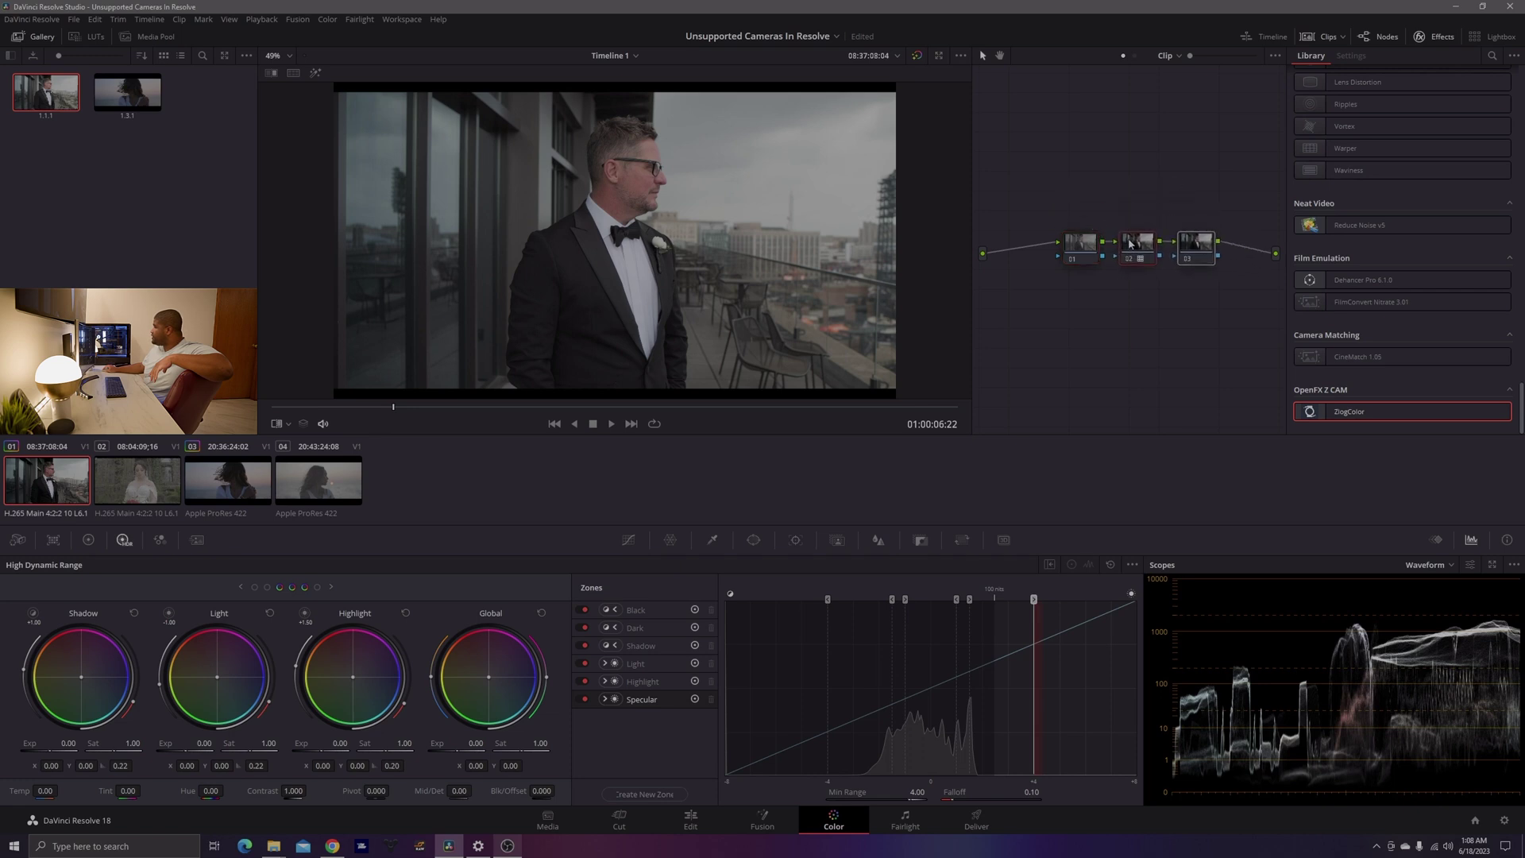
{"action": "left_click_drag", "start_coordinate": [1228, 194], "coordinate": [1056, 276]}
{"action": "left_click_drag", "start_coordinate": [1079, 245], "coordinate": [1033, 255]}
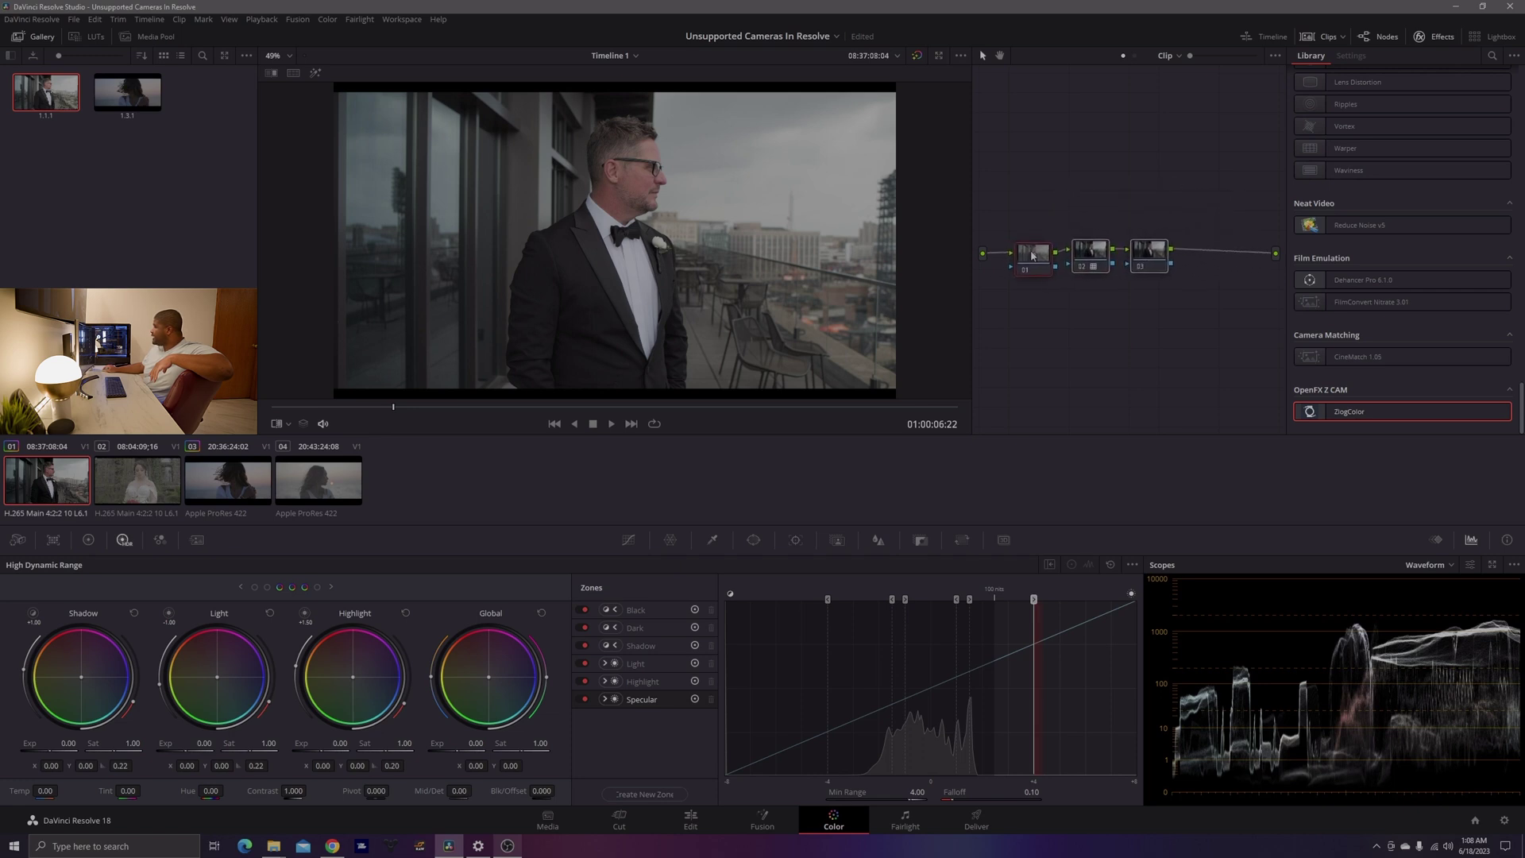
Step: Apply Color Space Transform to nodes 01 and 03
{"action": "scroll", "coordinate": [1397, 266], "scroll_direction": "up", "scroll_amount": 10}
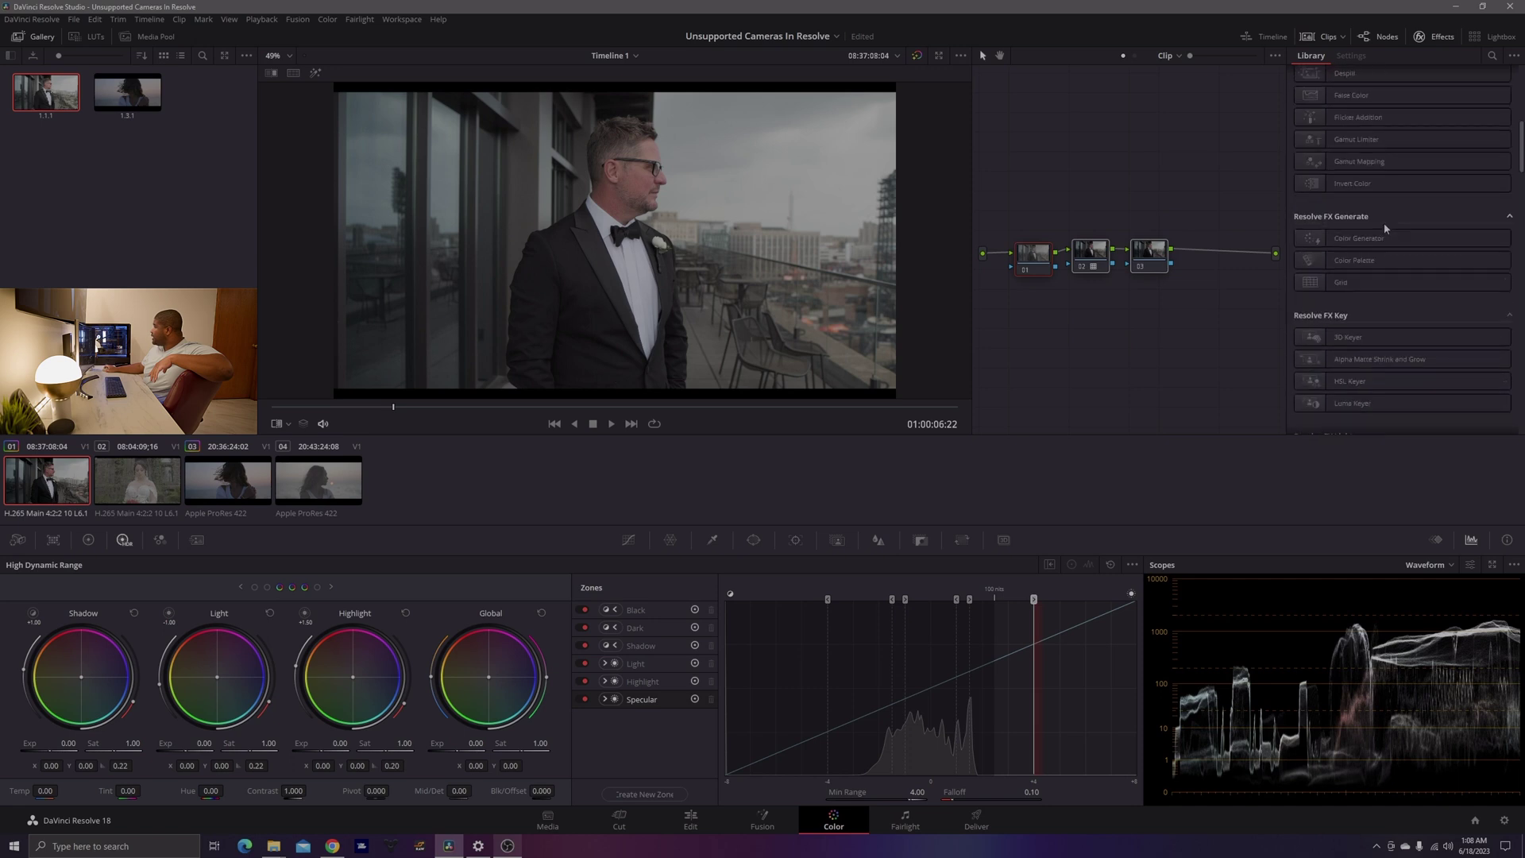
{"action": "left_click_drag", "start_coordinate": [1382, 349], "coordinate": [1035, 255]}
{"action": "left_click", "coordinate": [1148, 251]}
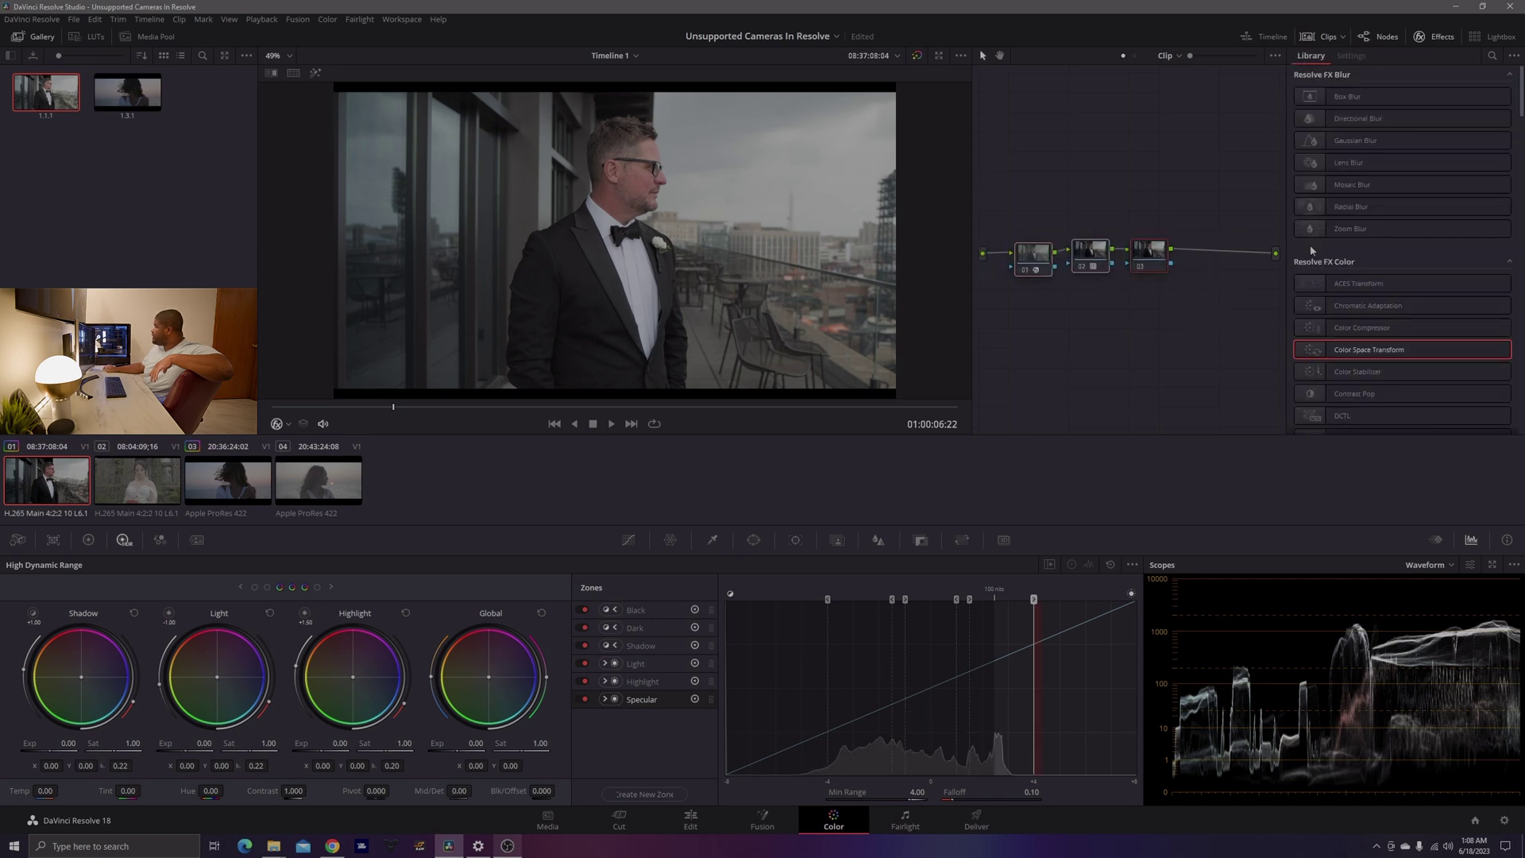
{"action": "left_click_drag", "start_coordinate": [1400, 351], "coordinate": [1152, 256]}
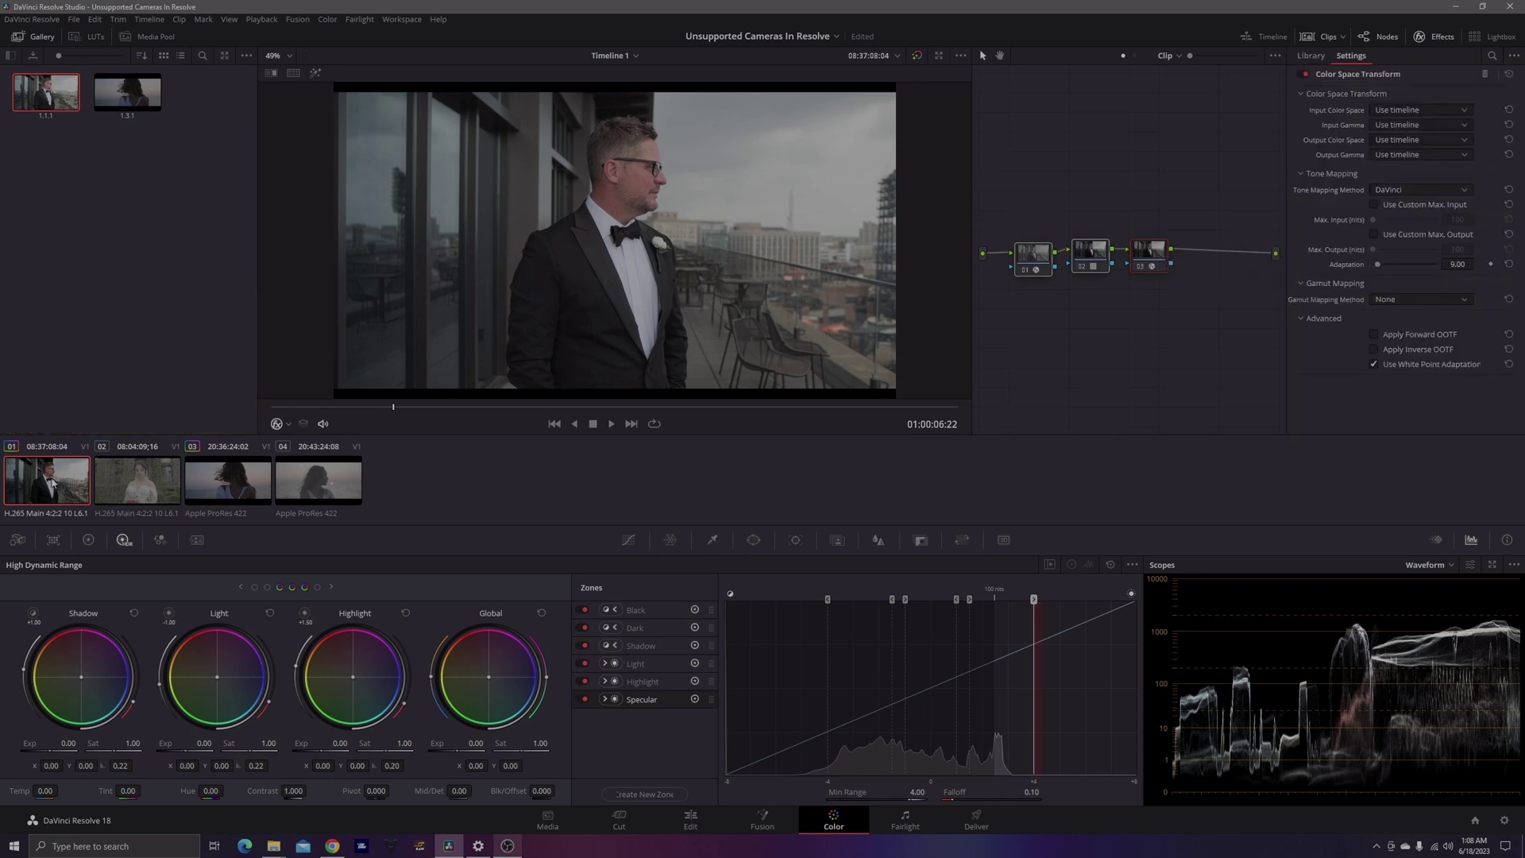
Step: Set clip 01's input colour space to Rec.709 Gamma 2.4
{"action": "right_click", "coordinate": [50, 482]}
{"action": "mouse_move", "coordinate": [149, 352]}
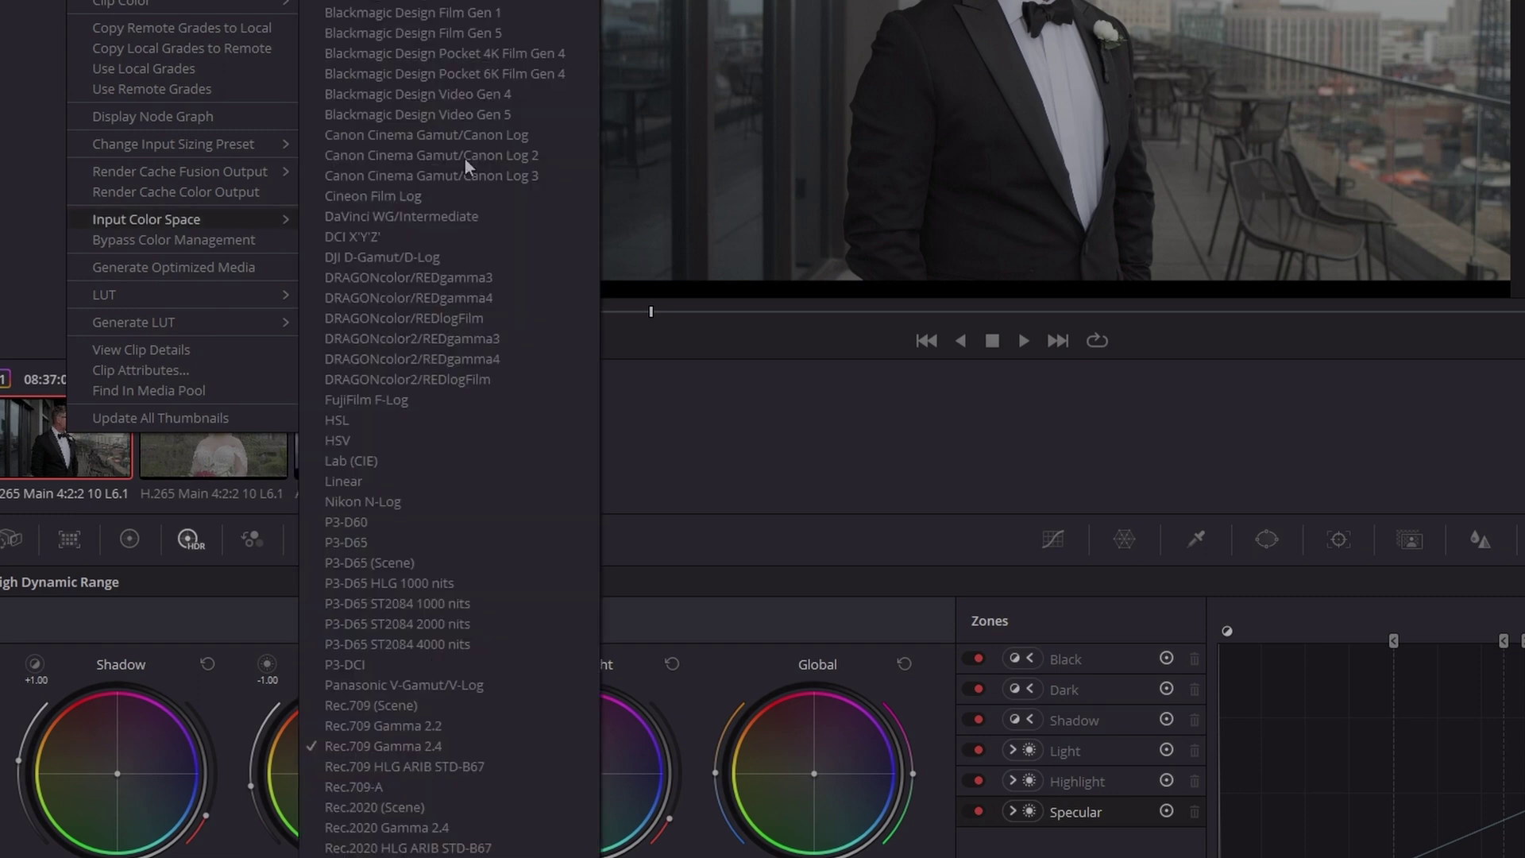
{"action": "left_click", "coordinate": [450, 748]}
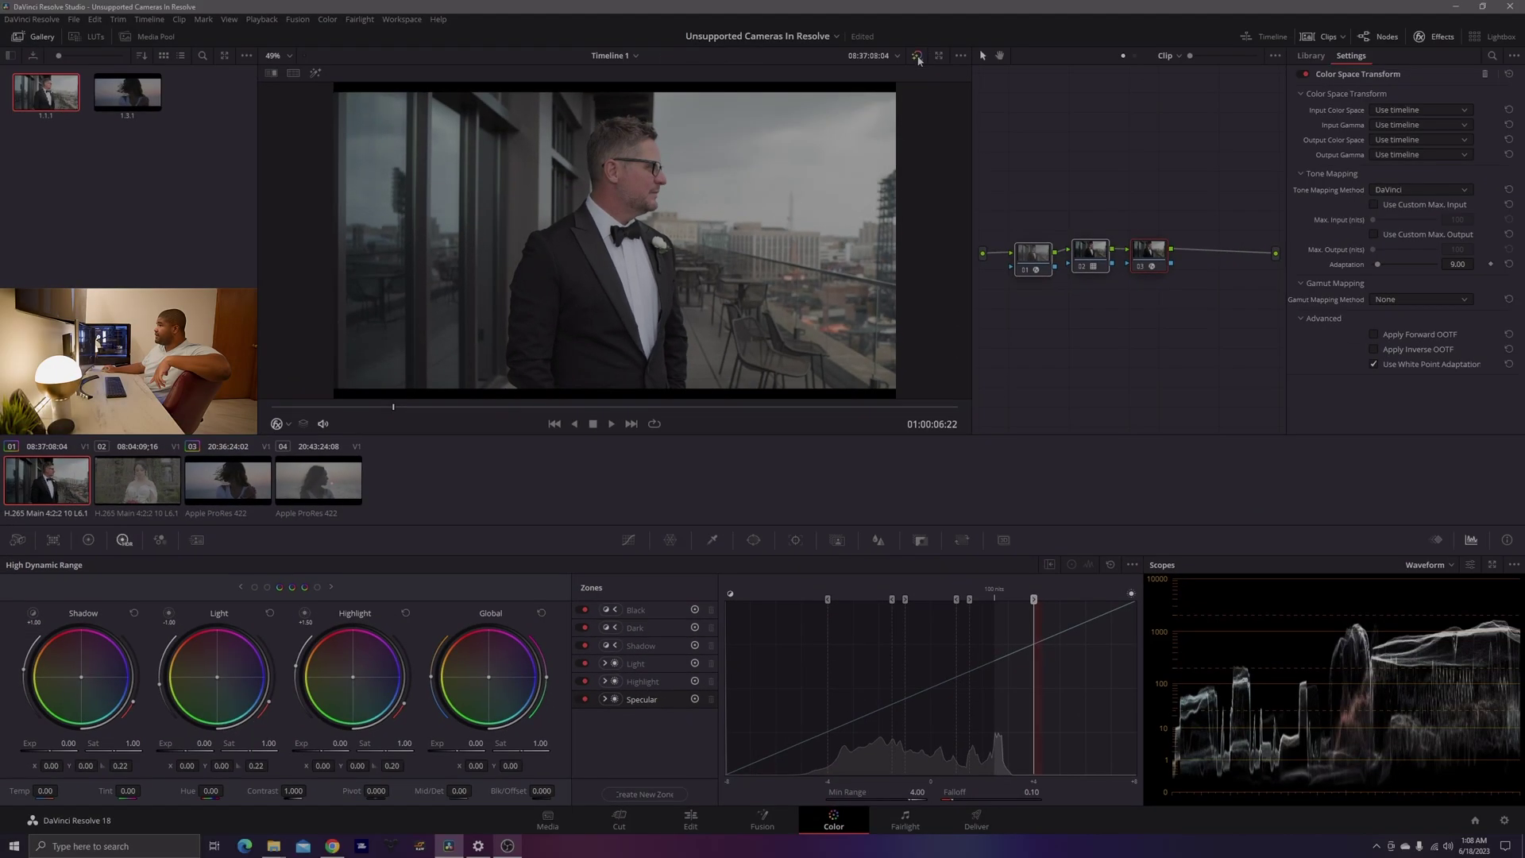
Step: Bypass the grade to compare the flat image, then turn it back on
{"action": "left_click", "coordinate": [918, 57]}
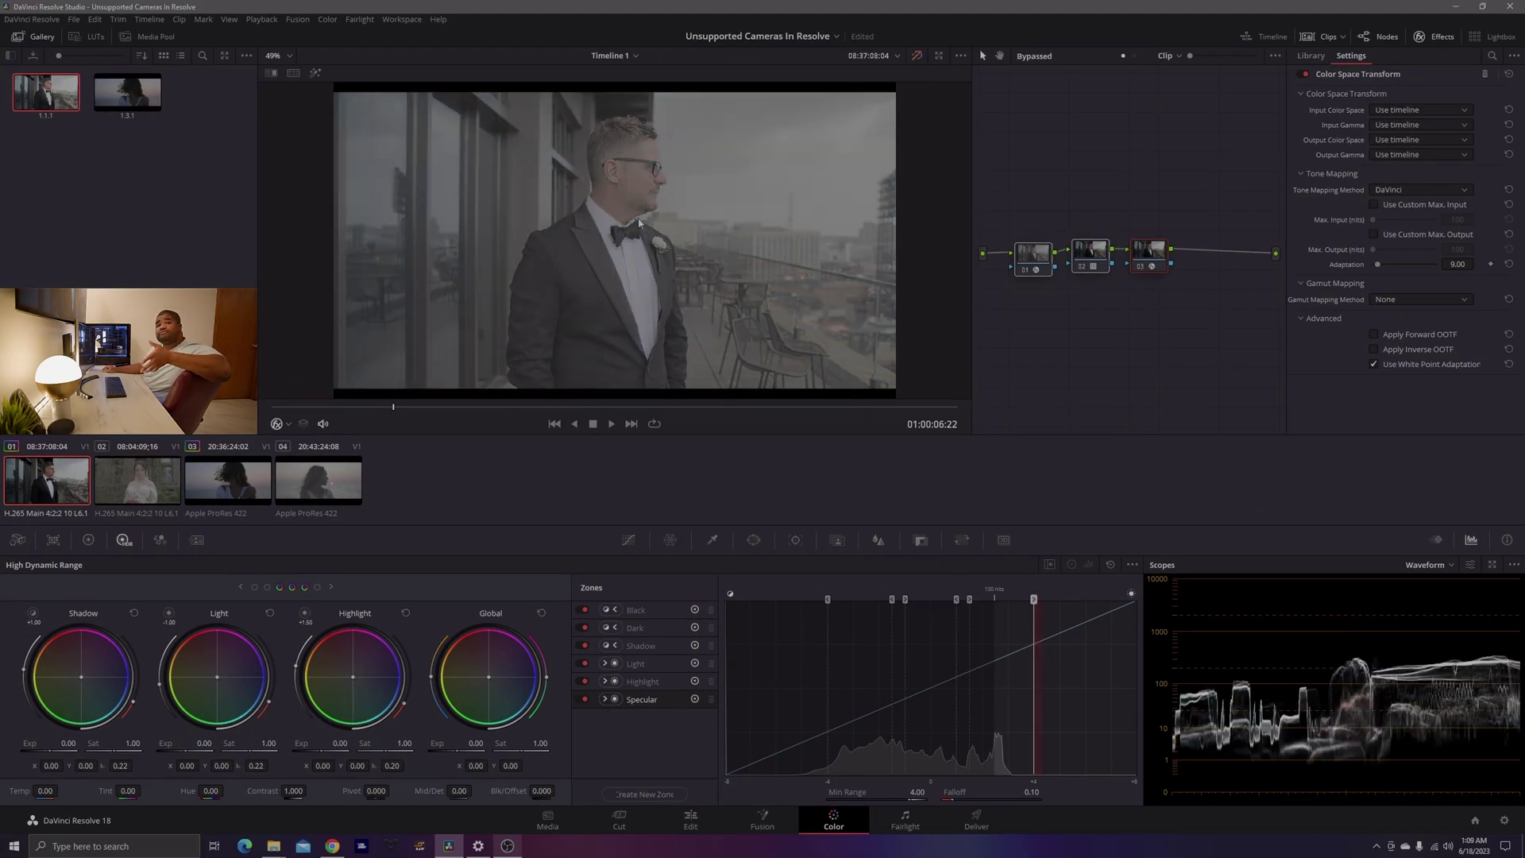
{"action": "left_click", "coordinate": [917, 58]}
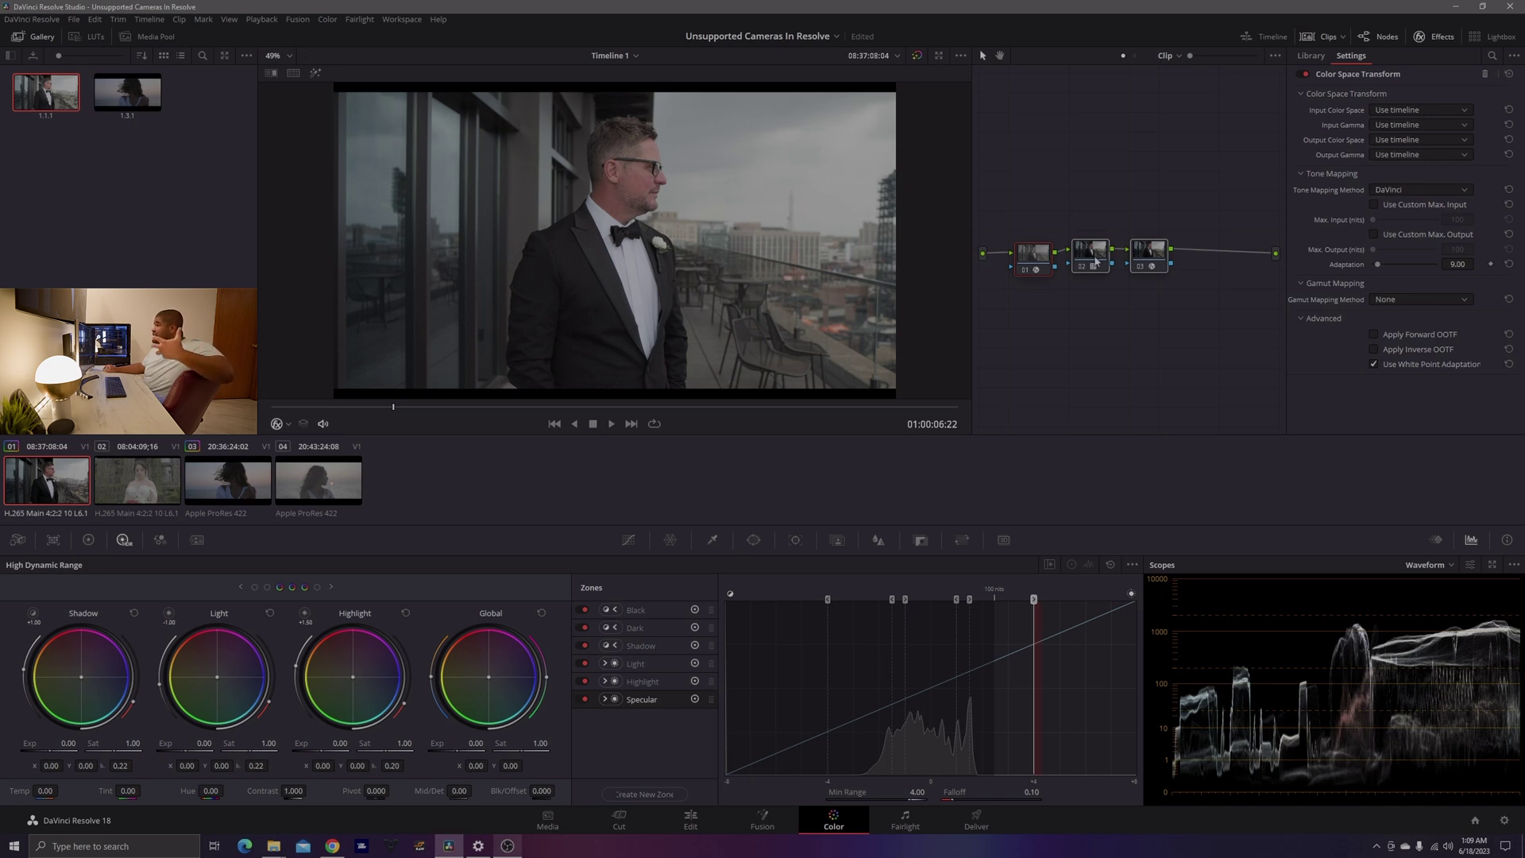
{"action": "mouse_move", "coordinate": [1095, 261]}
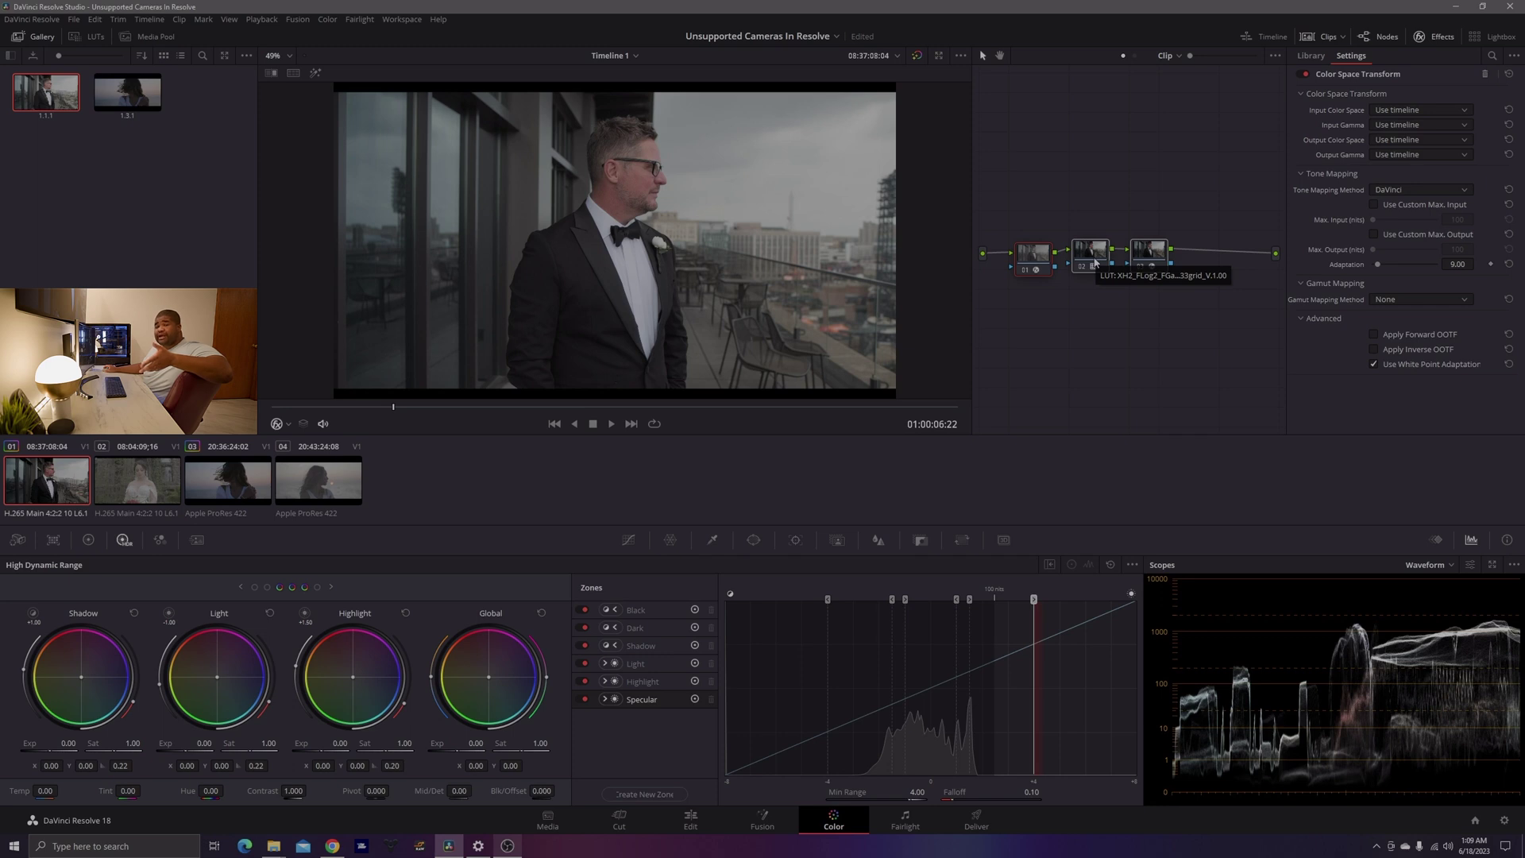
{"action": "left_click", "coordinate": [1419, 111]}
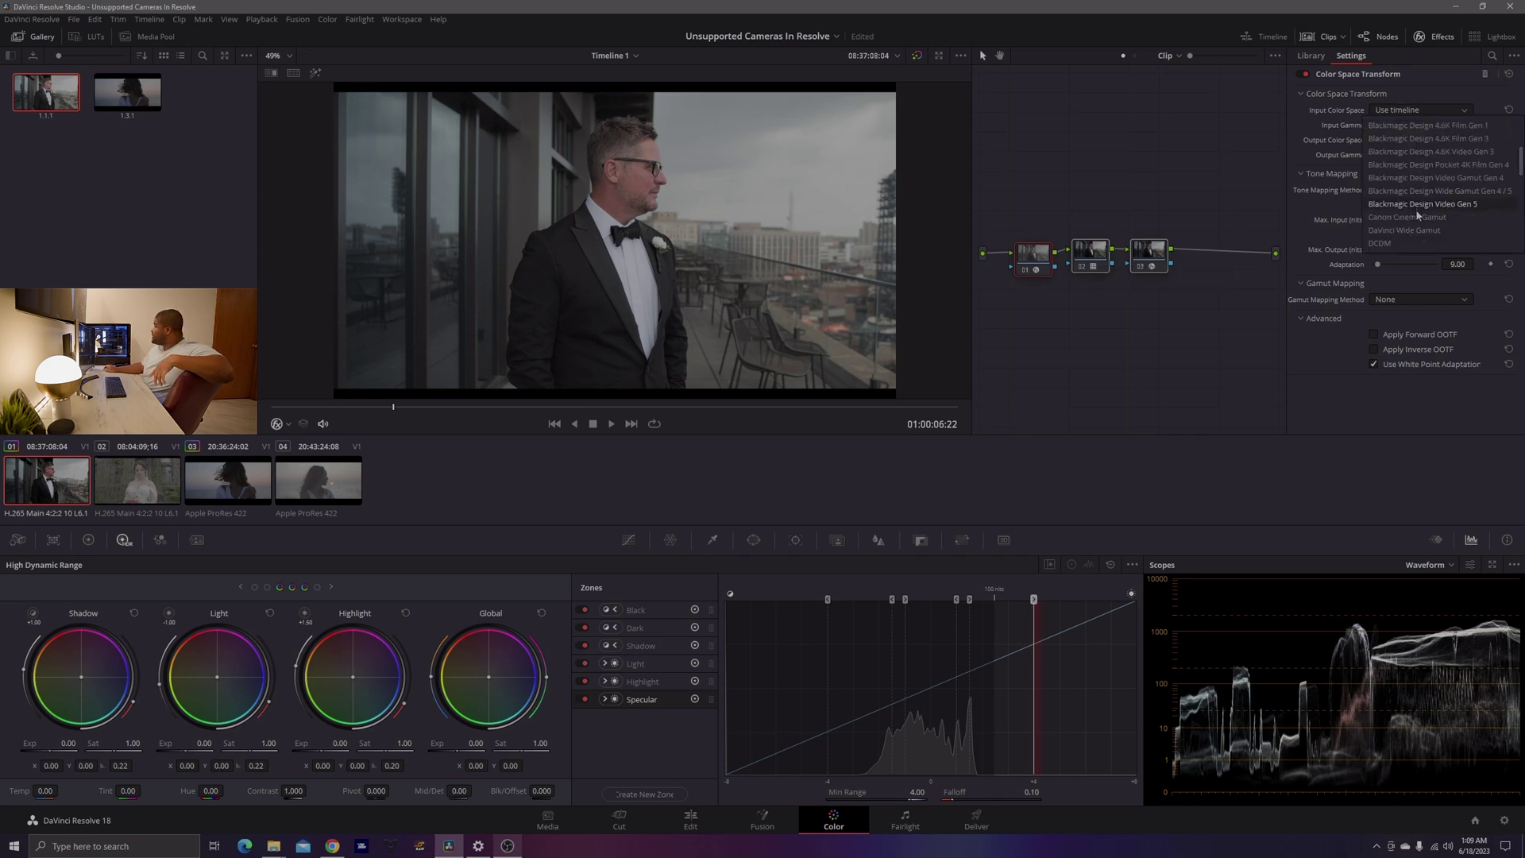
Step: Set the first transform to DaVinci Wide Gamut / DaVinci Intermediate in, Rec.709 / Gamma 2.4 out
{"action": "left_click", "coordinate": [1405, 230]}
{"action": "left_click", "coordinate": [1419, 125]}
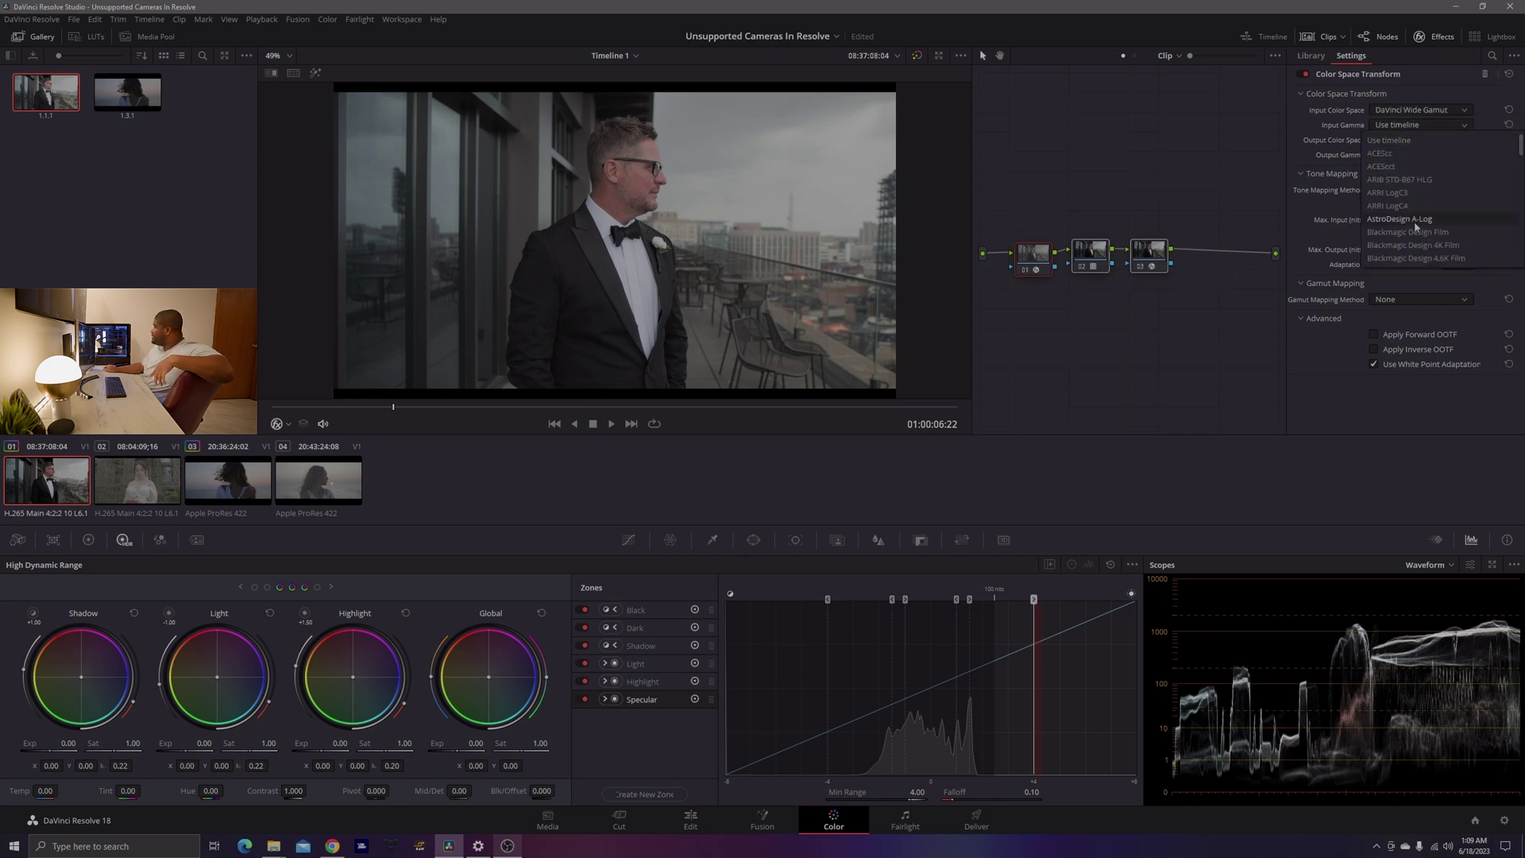
{"action": "scroll", "coordinate": [1417, 227], "scroll_direction": "down", "scroll_amount": 5}
{"action": "left_click", "coordinate": [1406, 247]}
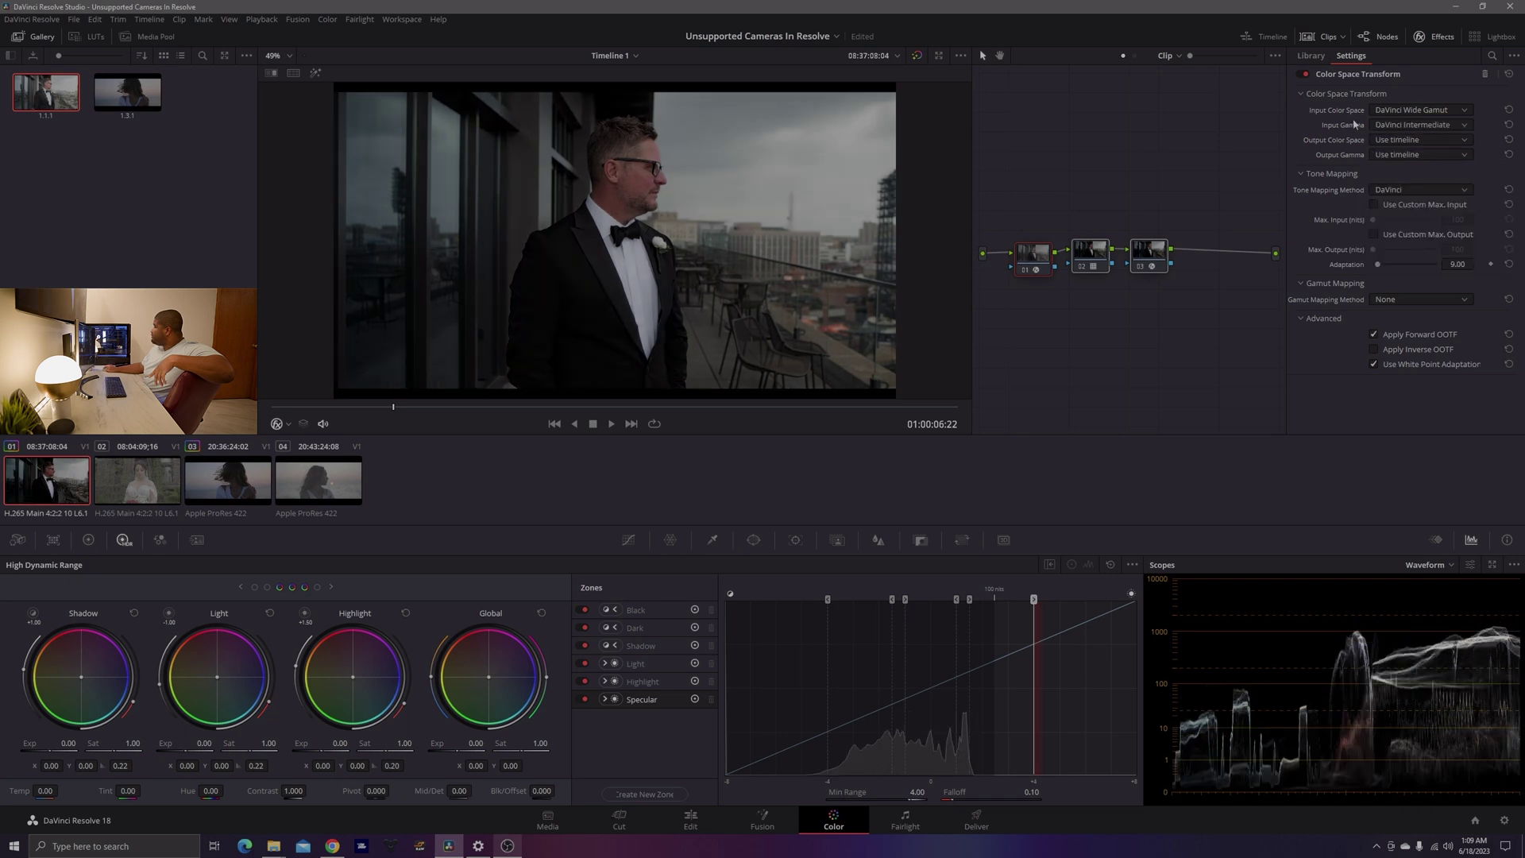
{"action": "left_click", "coordinate": [1401, 143]}
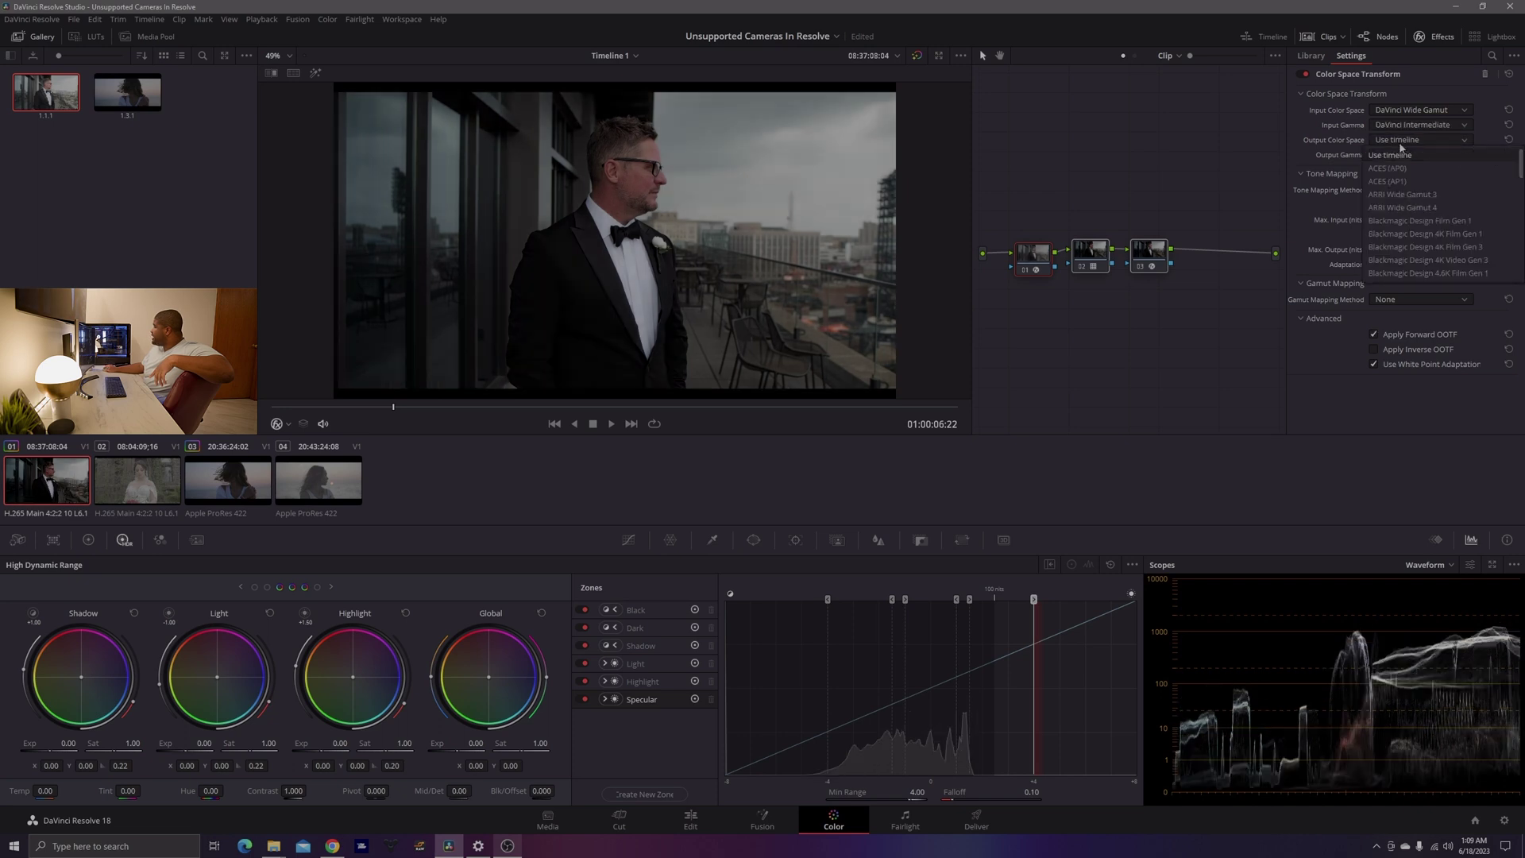
{"action": "scroll", "coordinate": [1411, 230], "scroll_direction": "down", "scroll_amount": 5}
{"action": "scroll", "coordinate": [1415, 257], "scroll_direction": "down", "scroll_amount": 3}
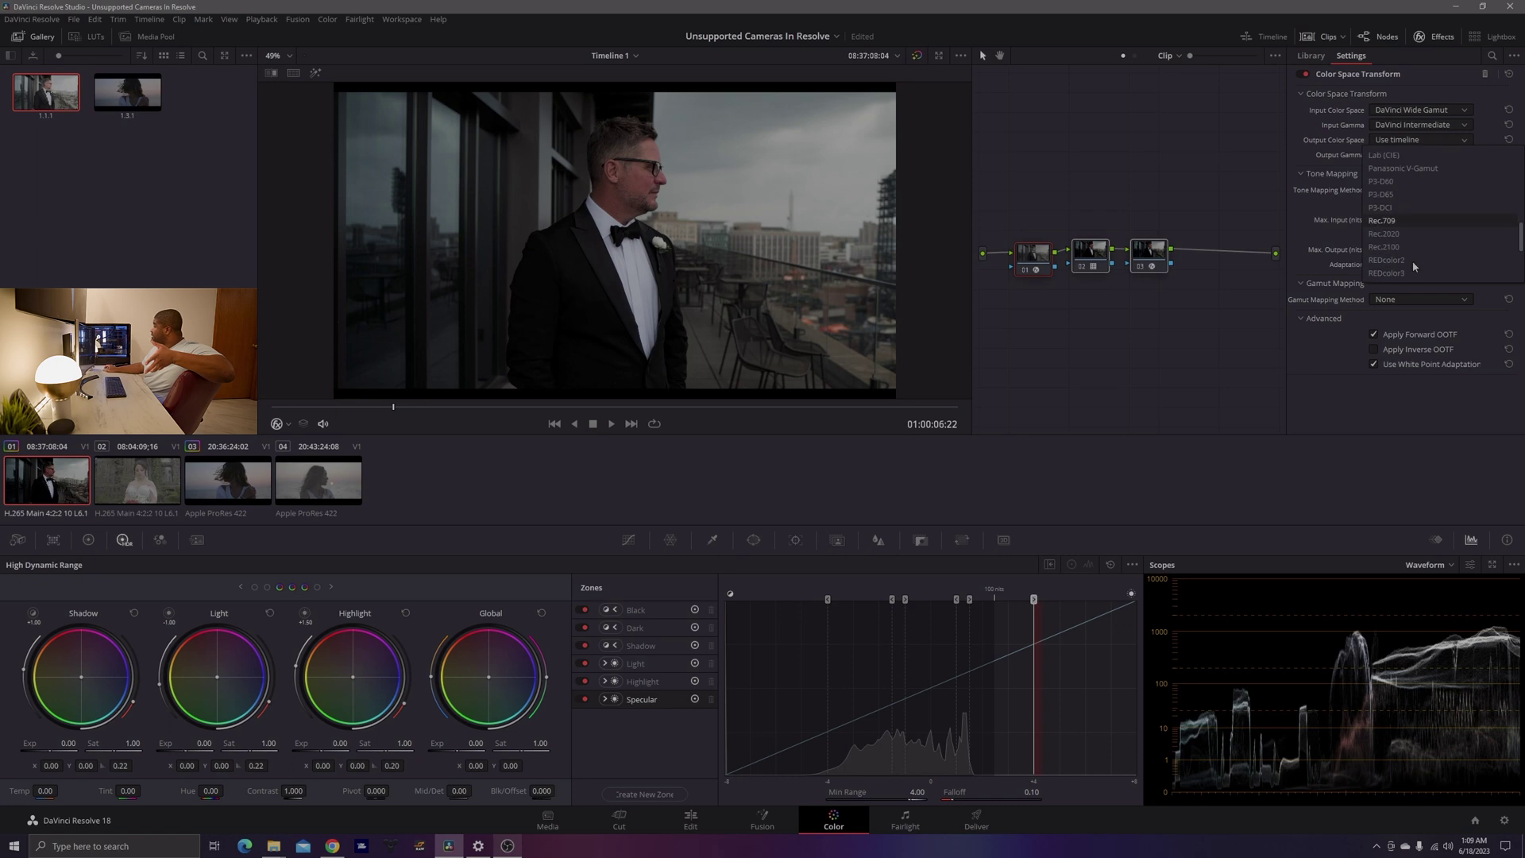
{"action": "left_click", "coordinate": [1398, 229]}
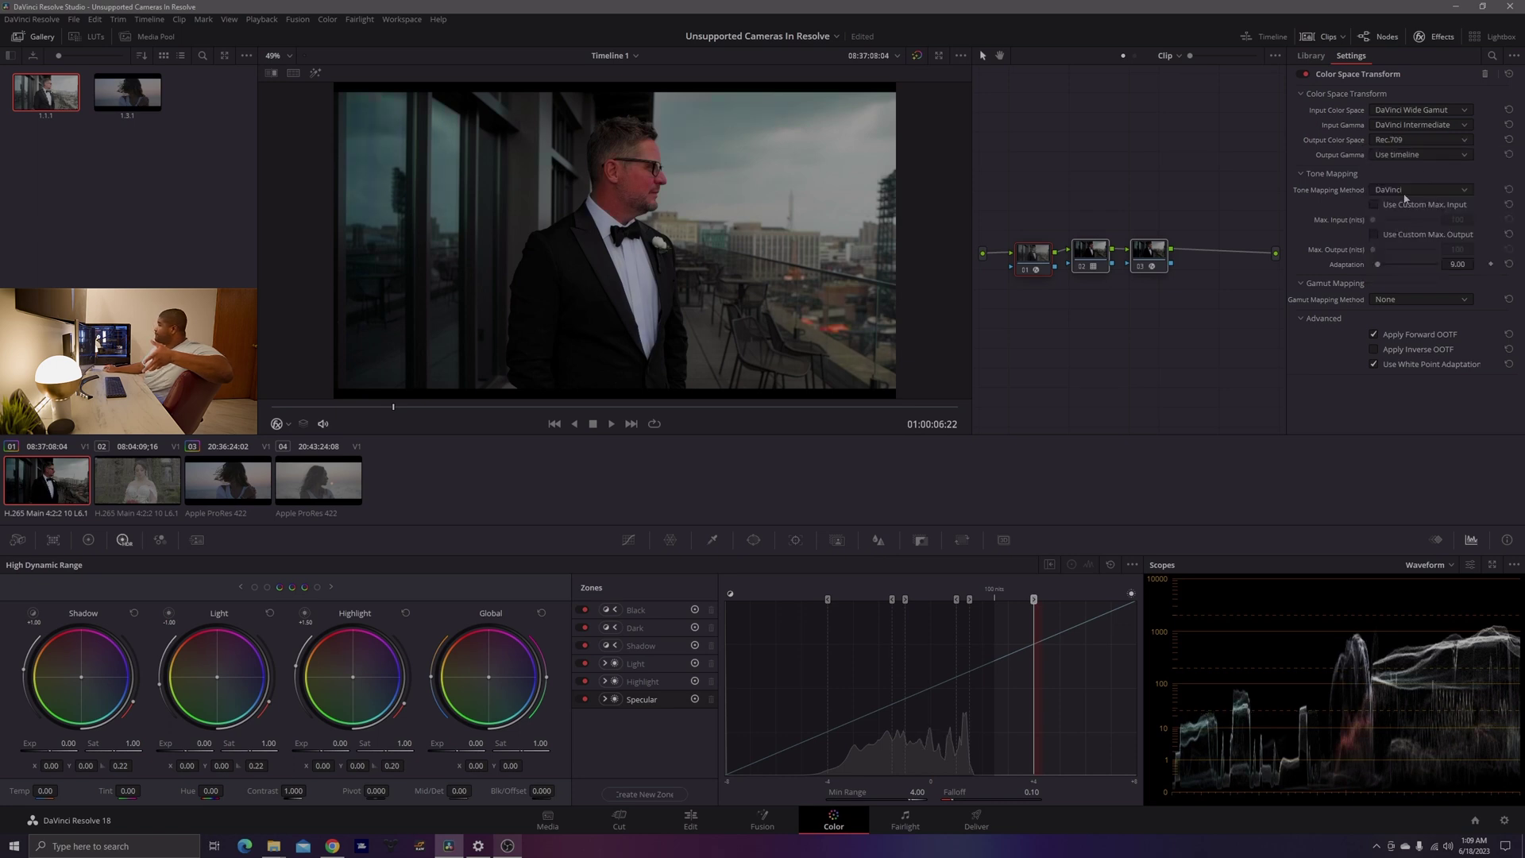
{"action": "left_click", "coordinate": [1413, 156]}
{"action": "scroll", "coordinate": [1406, 259], "scroll_direction": "down", "scroll_amount": 3}
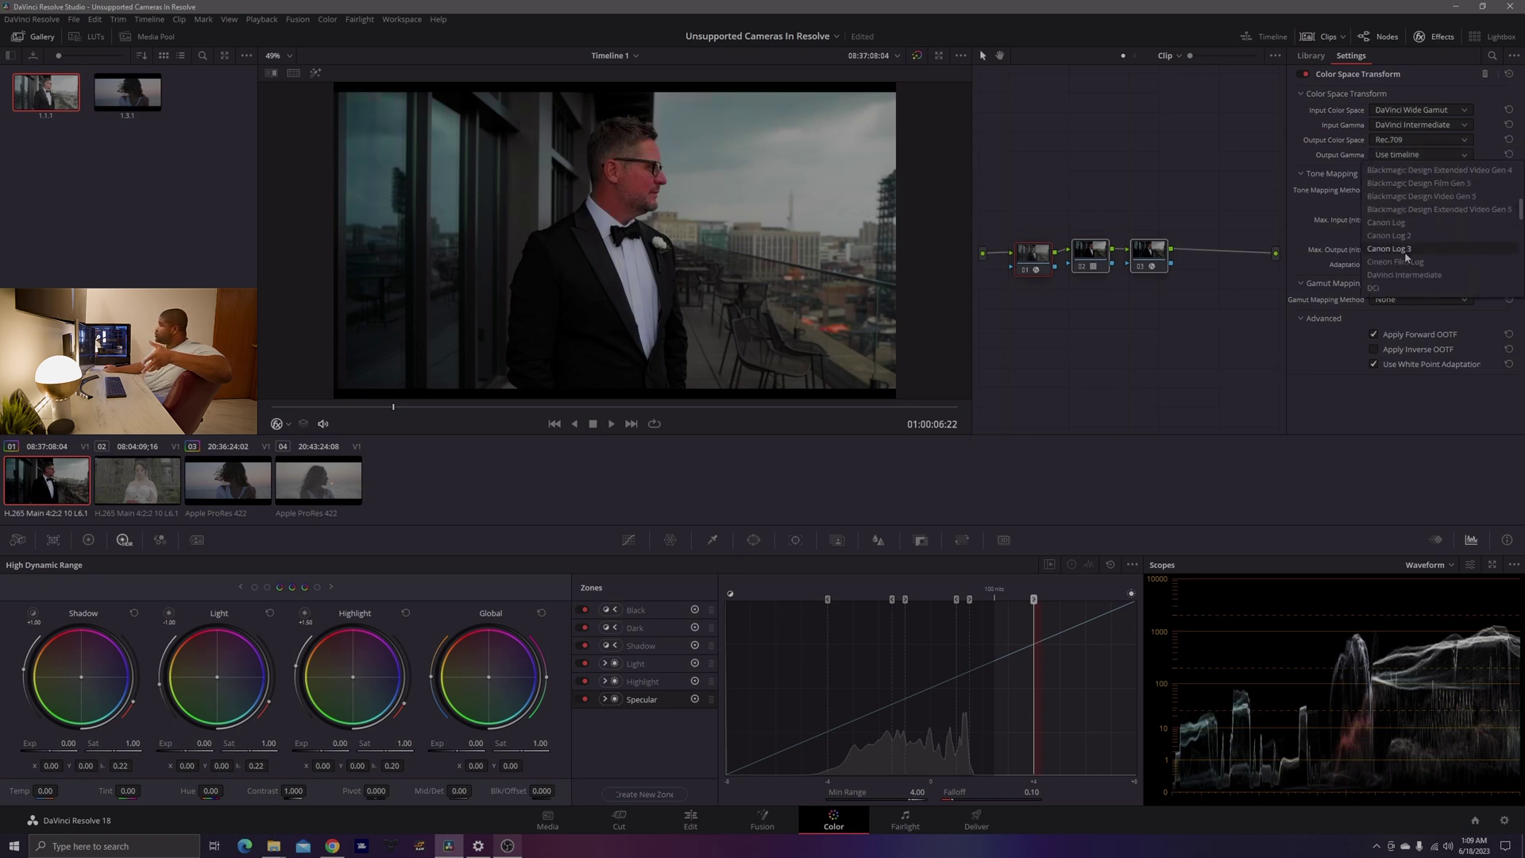
{"action": "left_click", "coordinate": [1405, 262]}
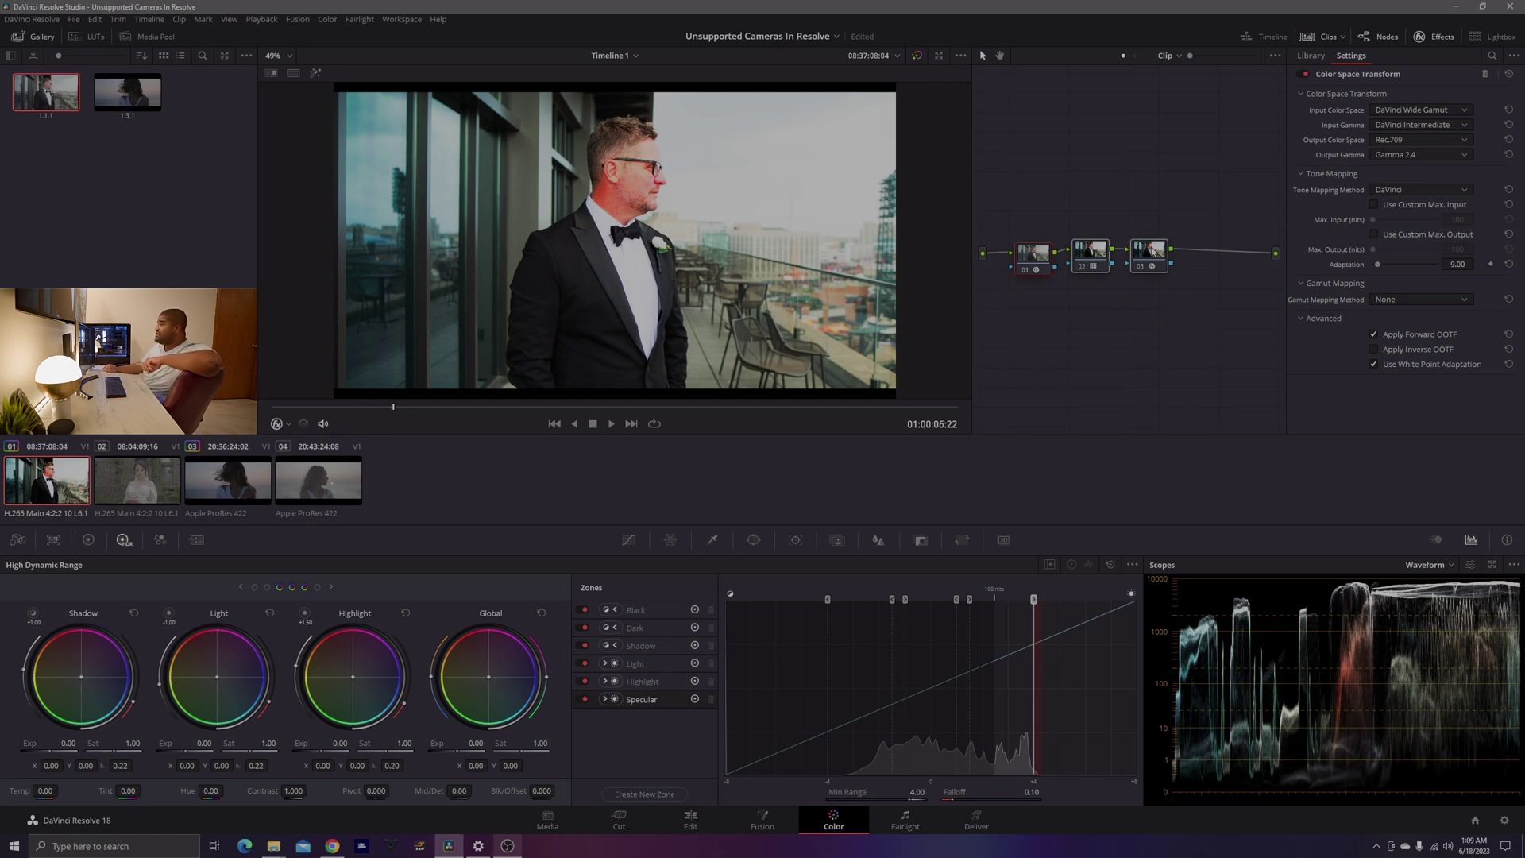
{"action": "left_click", "coordinate": [1153, 253]}
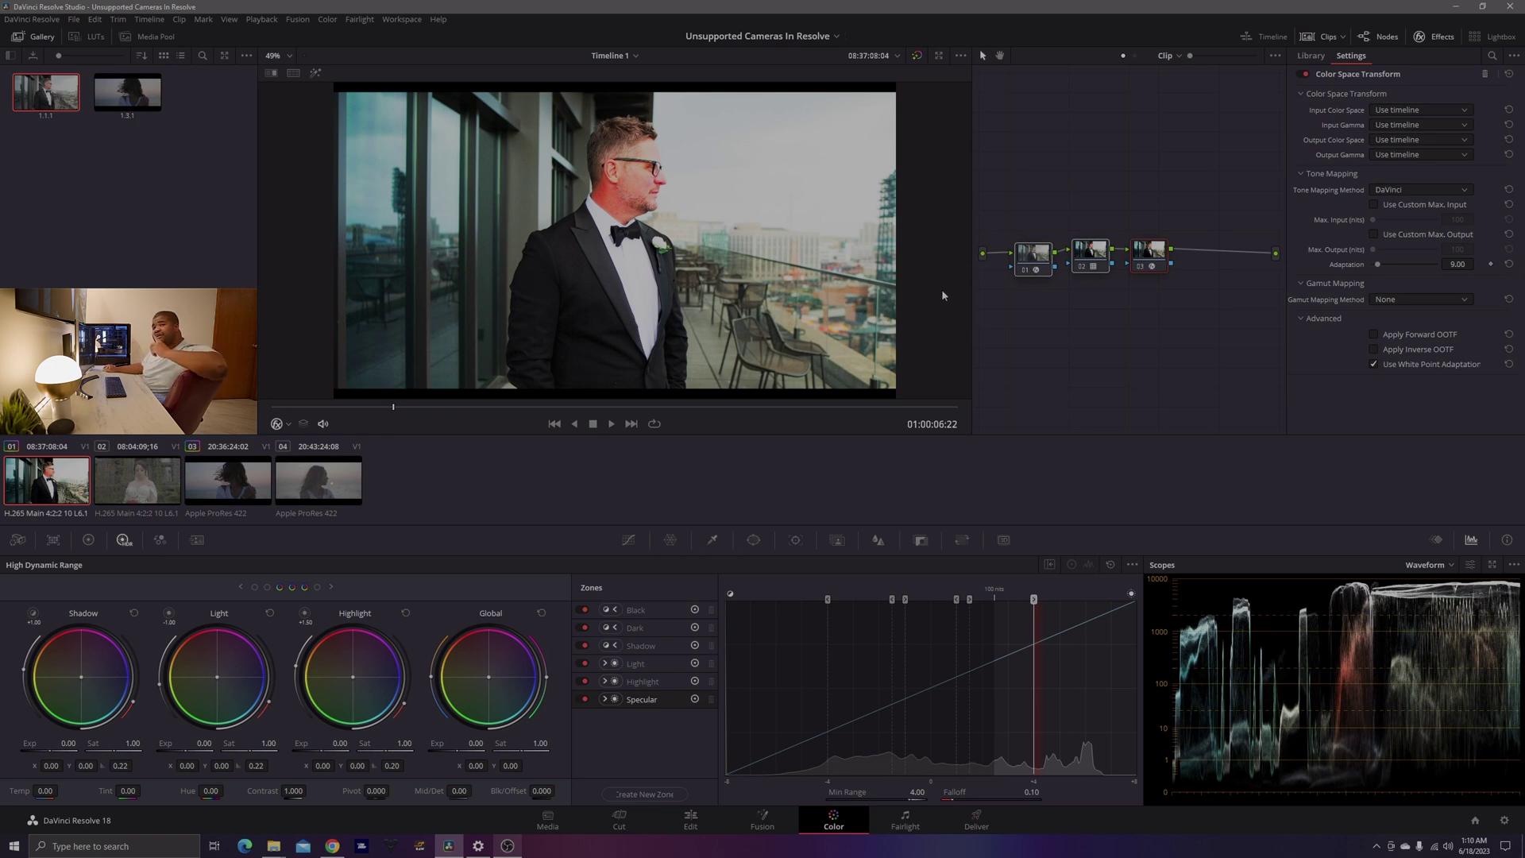
Step: Configure node 03's CST: input Rec.709, Gamma 2.4; output DaVinci Wide Gamut, DaVinci Intermediate
{"action": "left_click", "coordinate": [1415, 111]}
{"action": "scroll", "coordinate": [1414, 230], "scroll_direction": "down", "scroll_amount": 10}
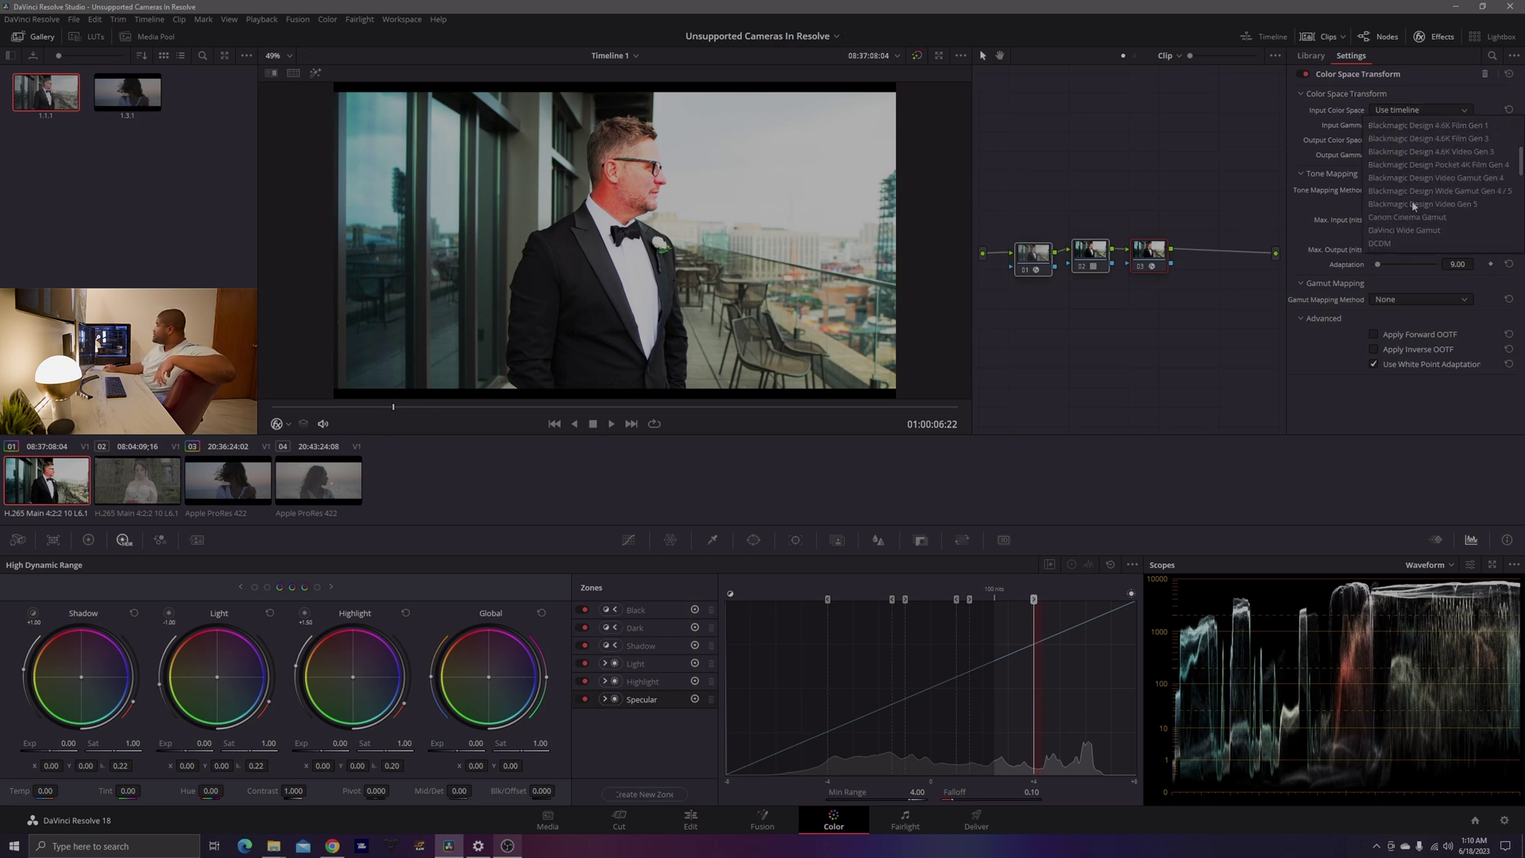
{"action": "left_click", "coordinate": [1413, 230]}
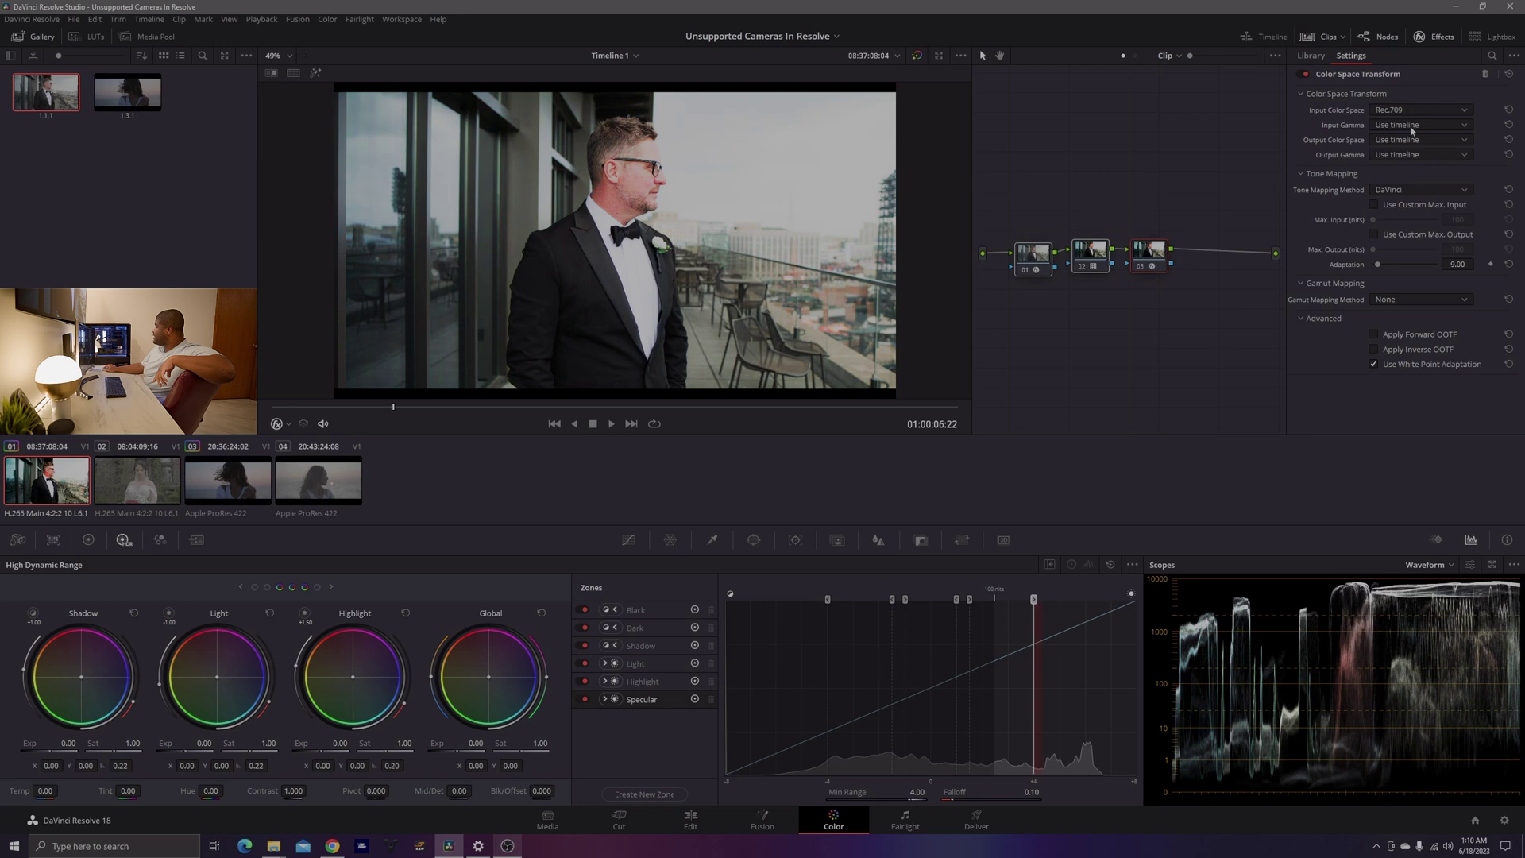
{"action": "left_click", "coordinate": [1418, 125]}
{"action": "scroll", "coordinate": [1414, 220], "scroll_direction": "down", "scroll_amount": 4}
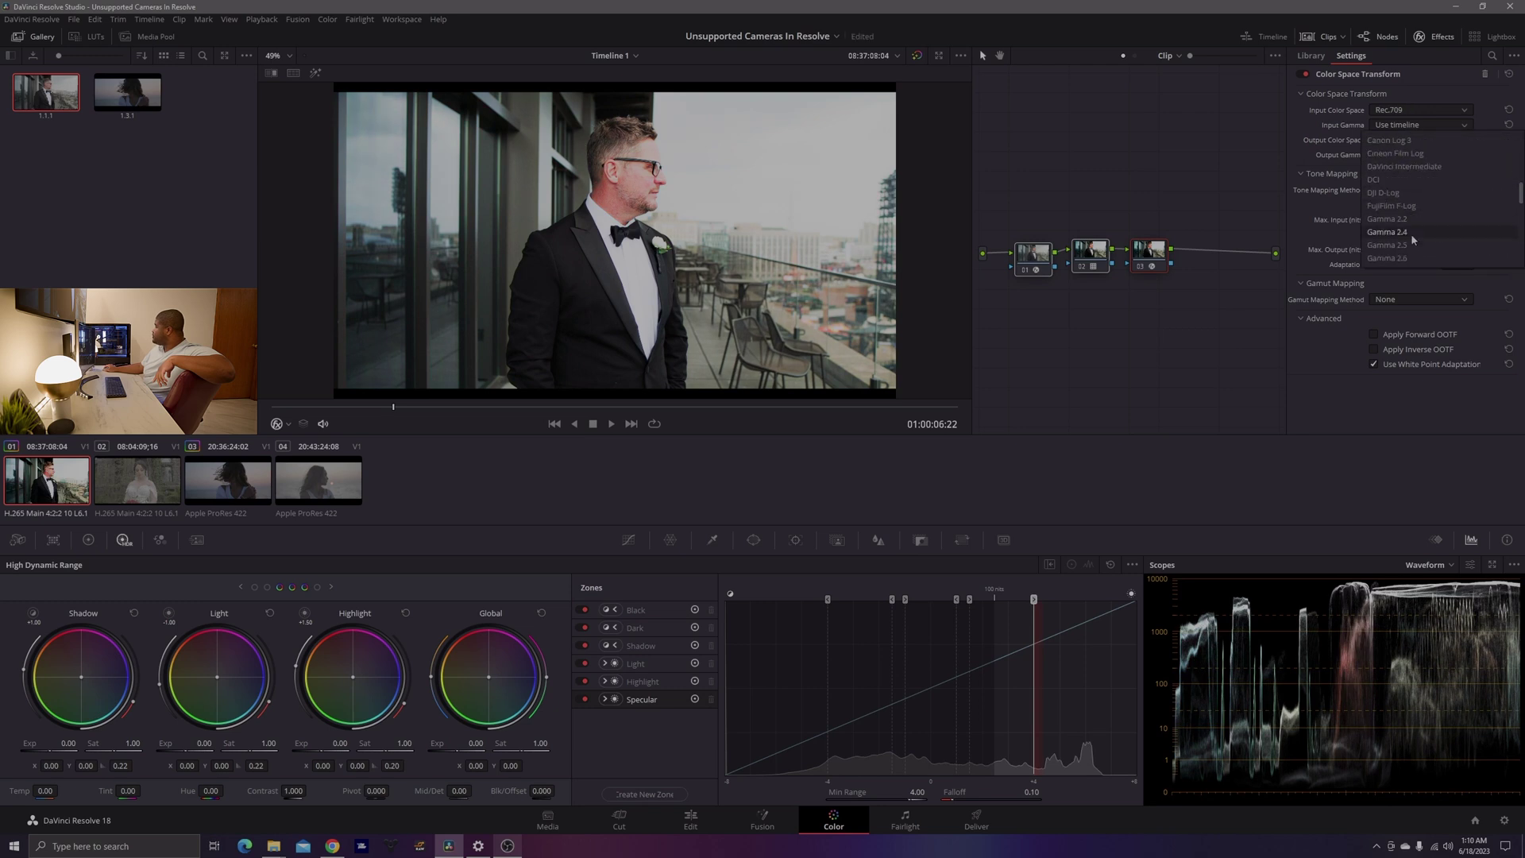
{"action": "left_click", "coordinate": [1398, 231]}
{"action": "left_click", "coordinate": [1418, 140]}
{"action": "scroll", "coordinate": [1428, 236], "scroll_direction": "down", "scroll_amount": 3}
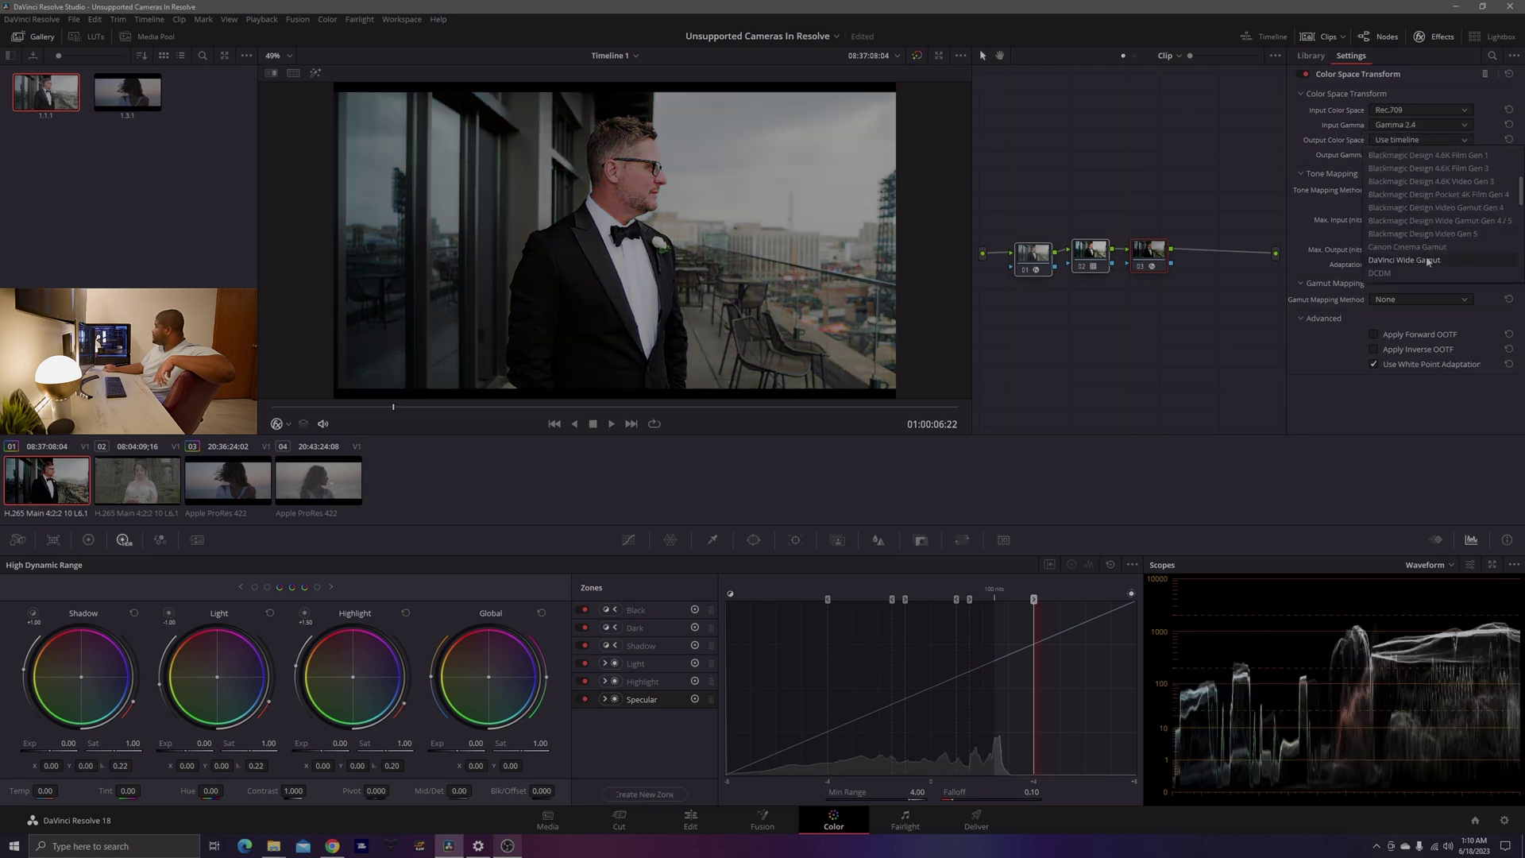
{"action": "left_click", "coordinate": [1428, 260]}
{"action": "left_click", "coordinate": [1408, 157]}
{"action": "scroll", "coordinate": [1413, 246], "scroll_direction": "down", "scroll_amount": 3}
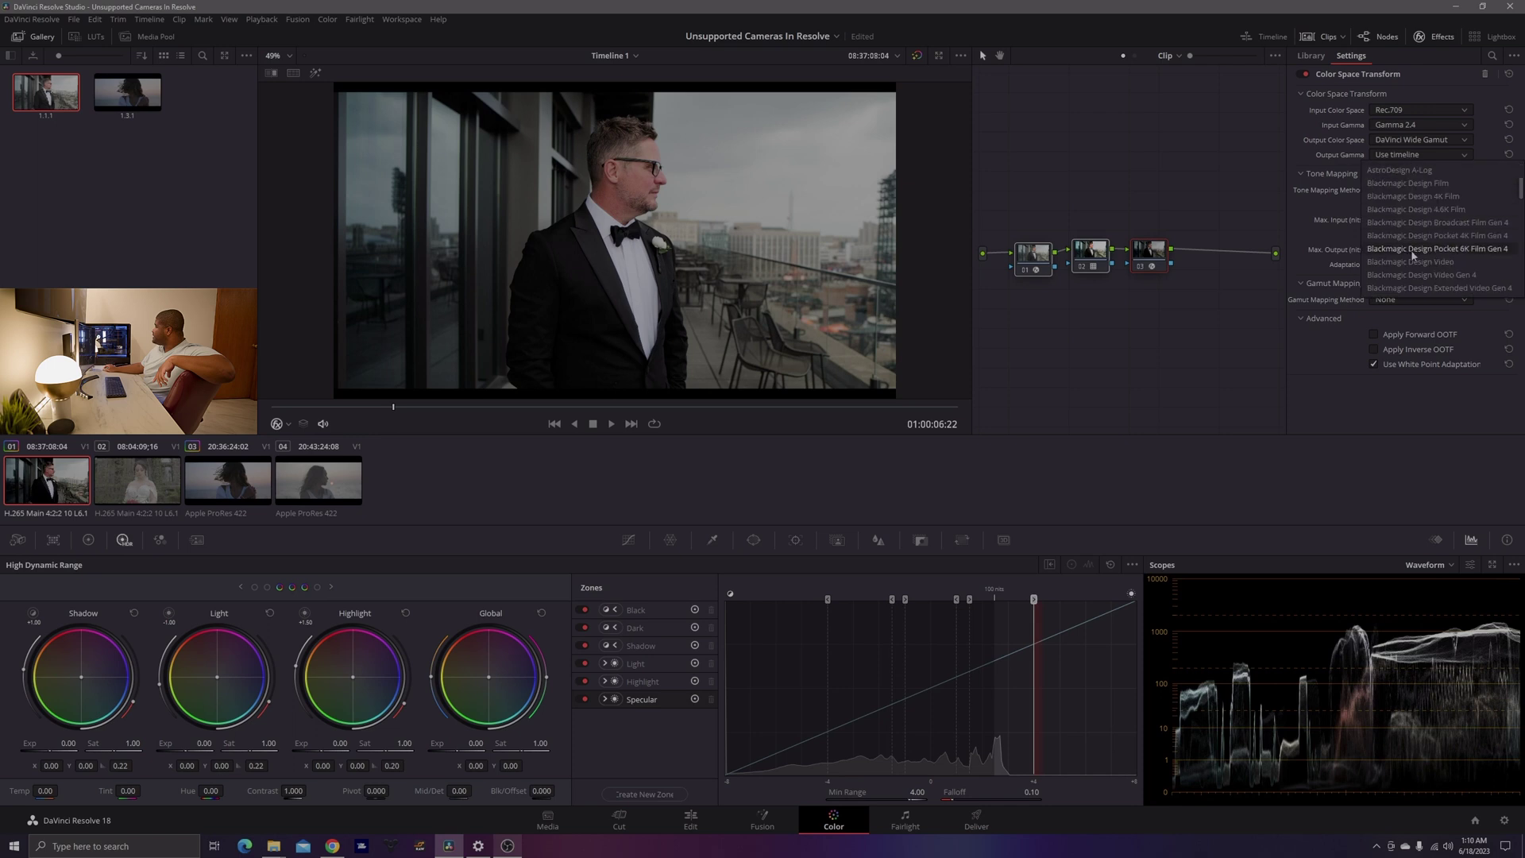
{"action": "left_click", "coordinate": [1404, 235]}
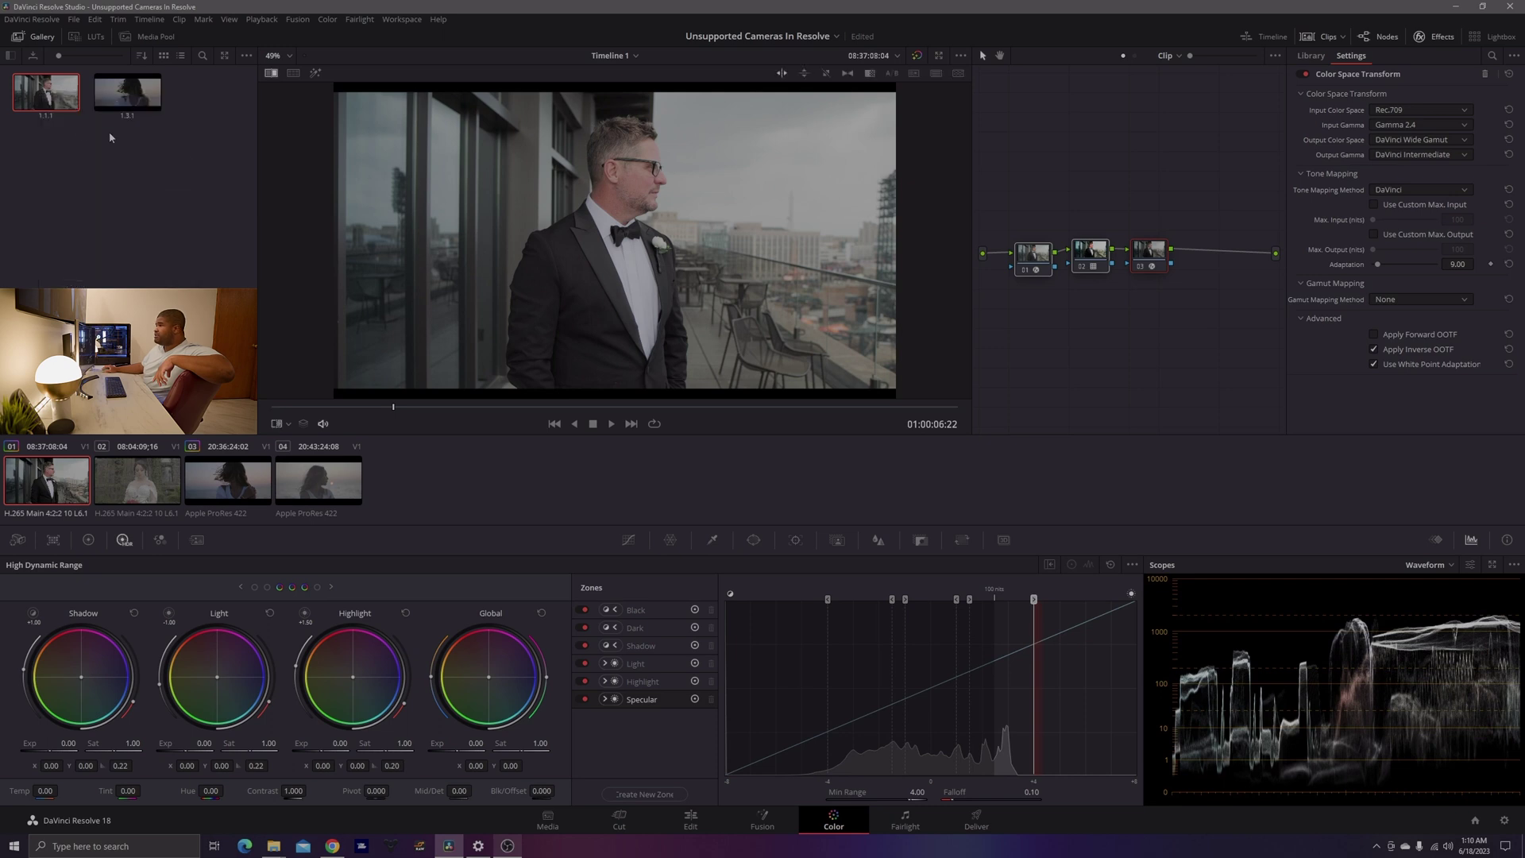
Step: Turn on the viewer wipe and add serial node 04 after node 03 (Alt+S)
{"action": "key", "text": "ctrl+w"}
{"action": "key", "text": "alt+s"}
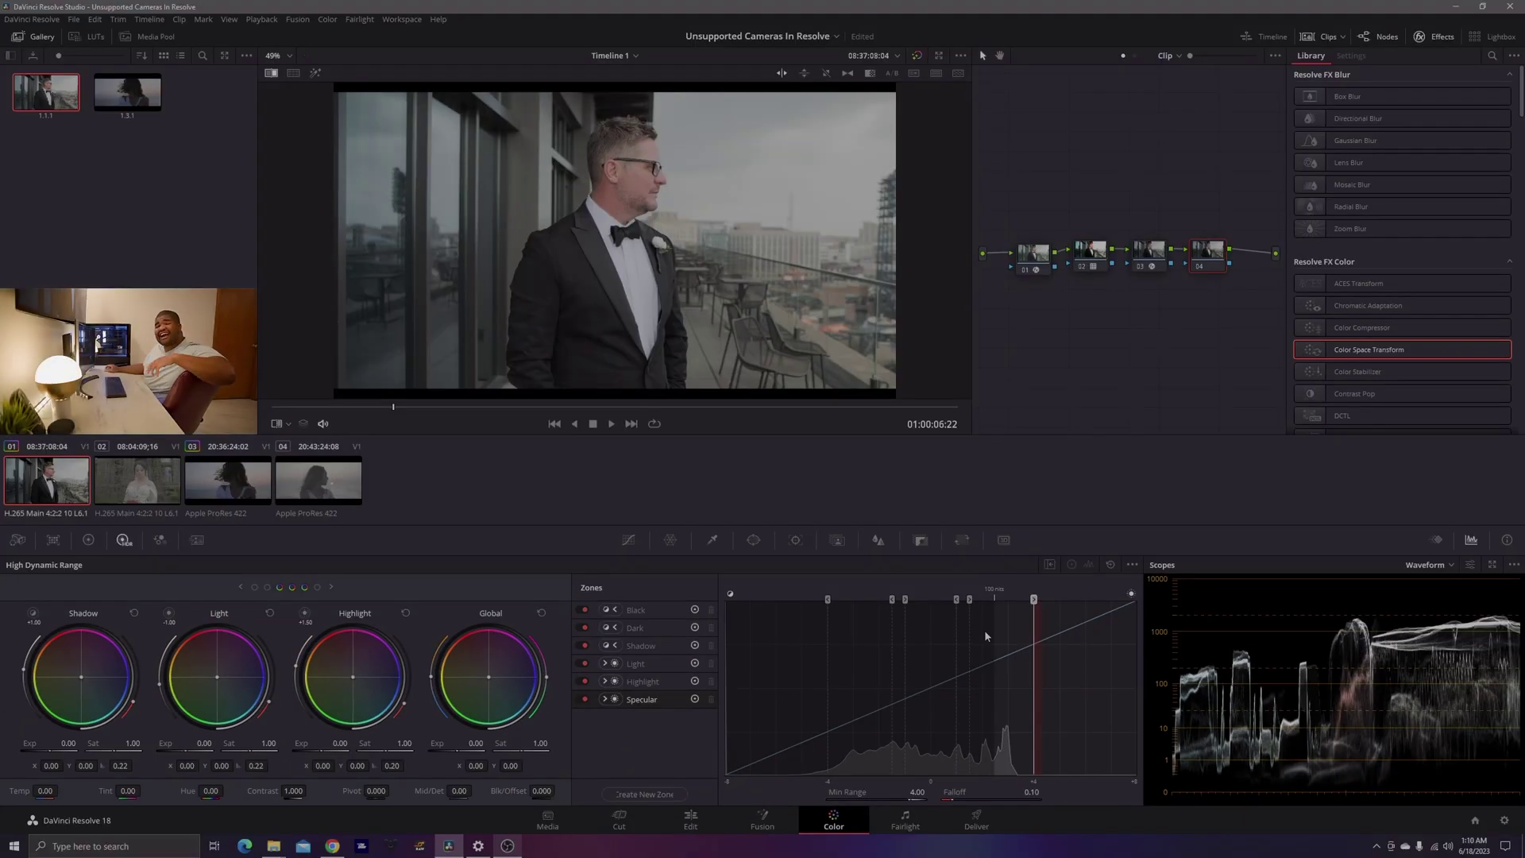
Step: Grab still 1.1.2 of the groom grade and apply it to the bride clip 02
{"action": "right_click", "coordinate": [590, 163]}
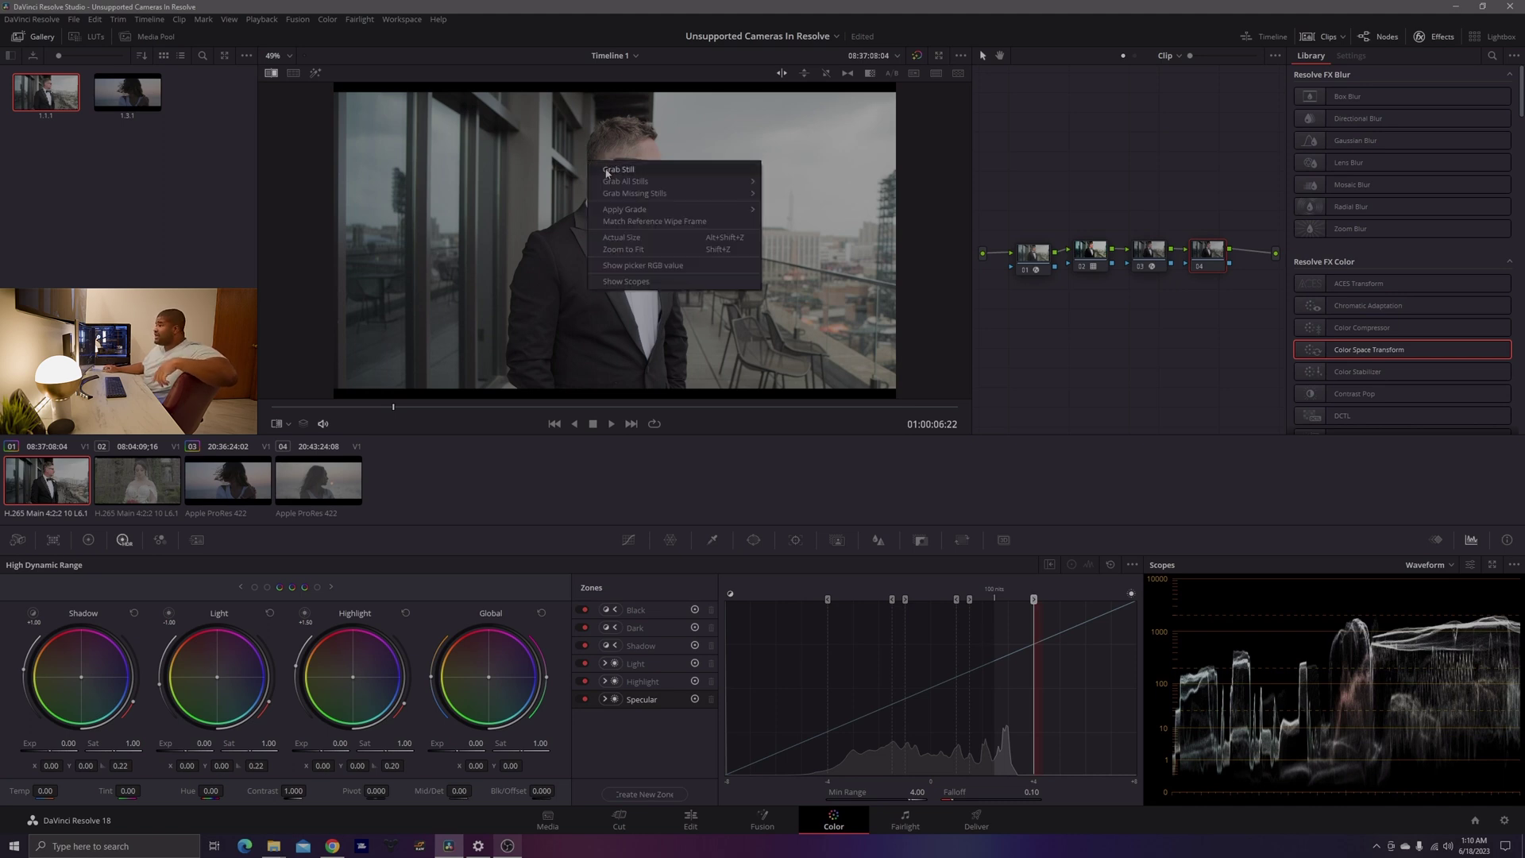
{"action": "left_click", "coordinate": [604, 173]}
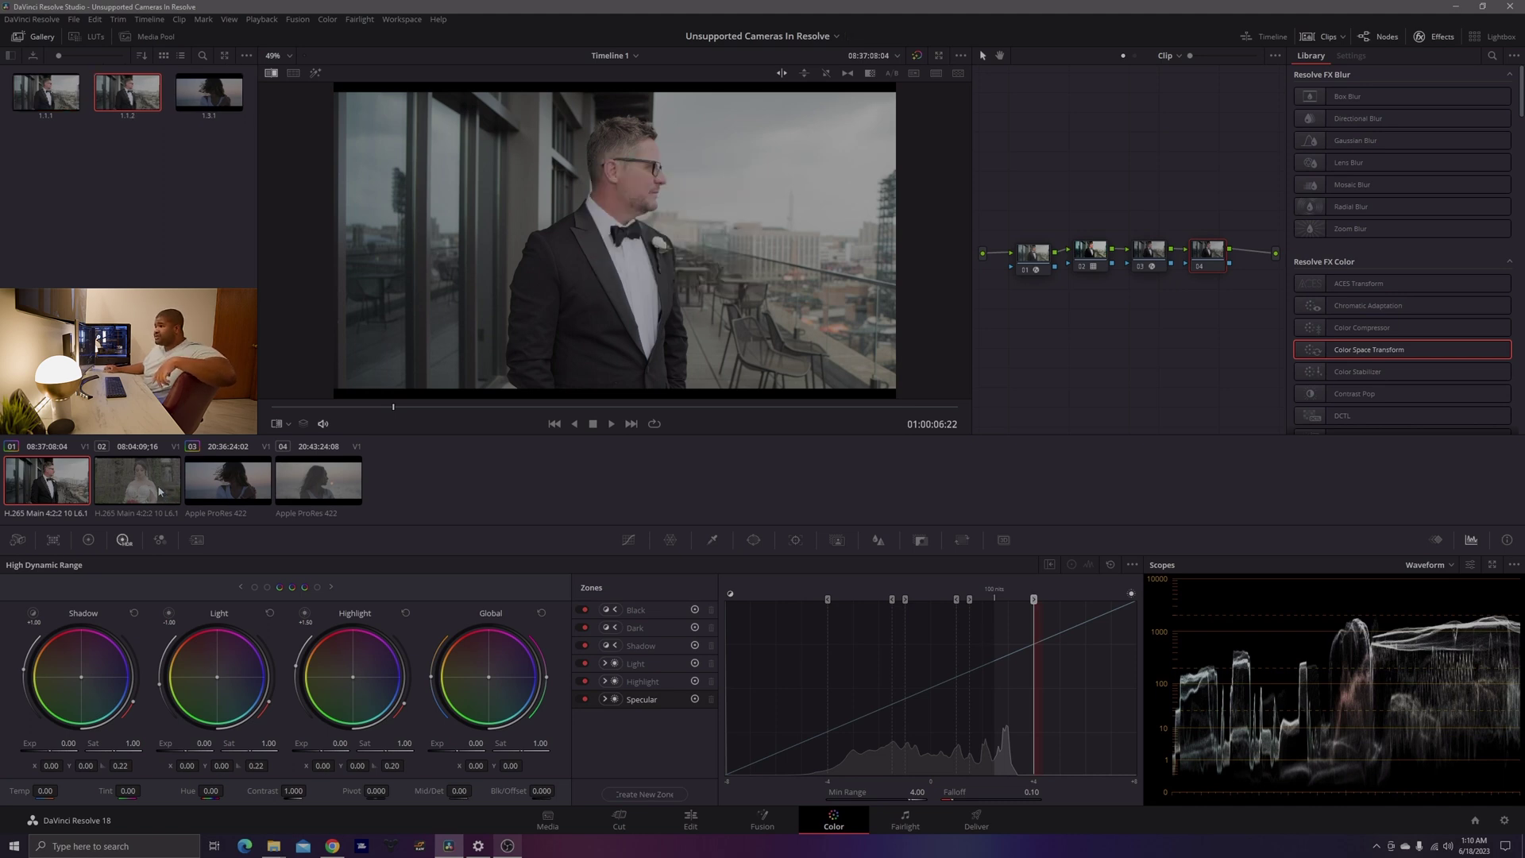
{"action": "key", "text": "Down"}
{"action": "double_click", "coordinate": [148, 94]}
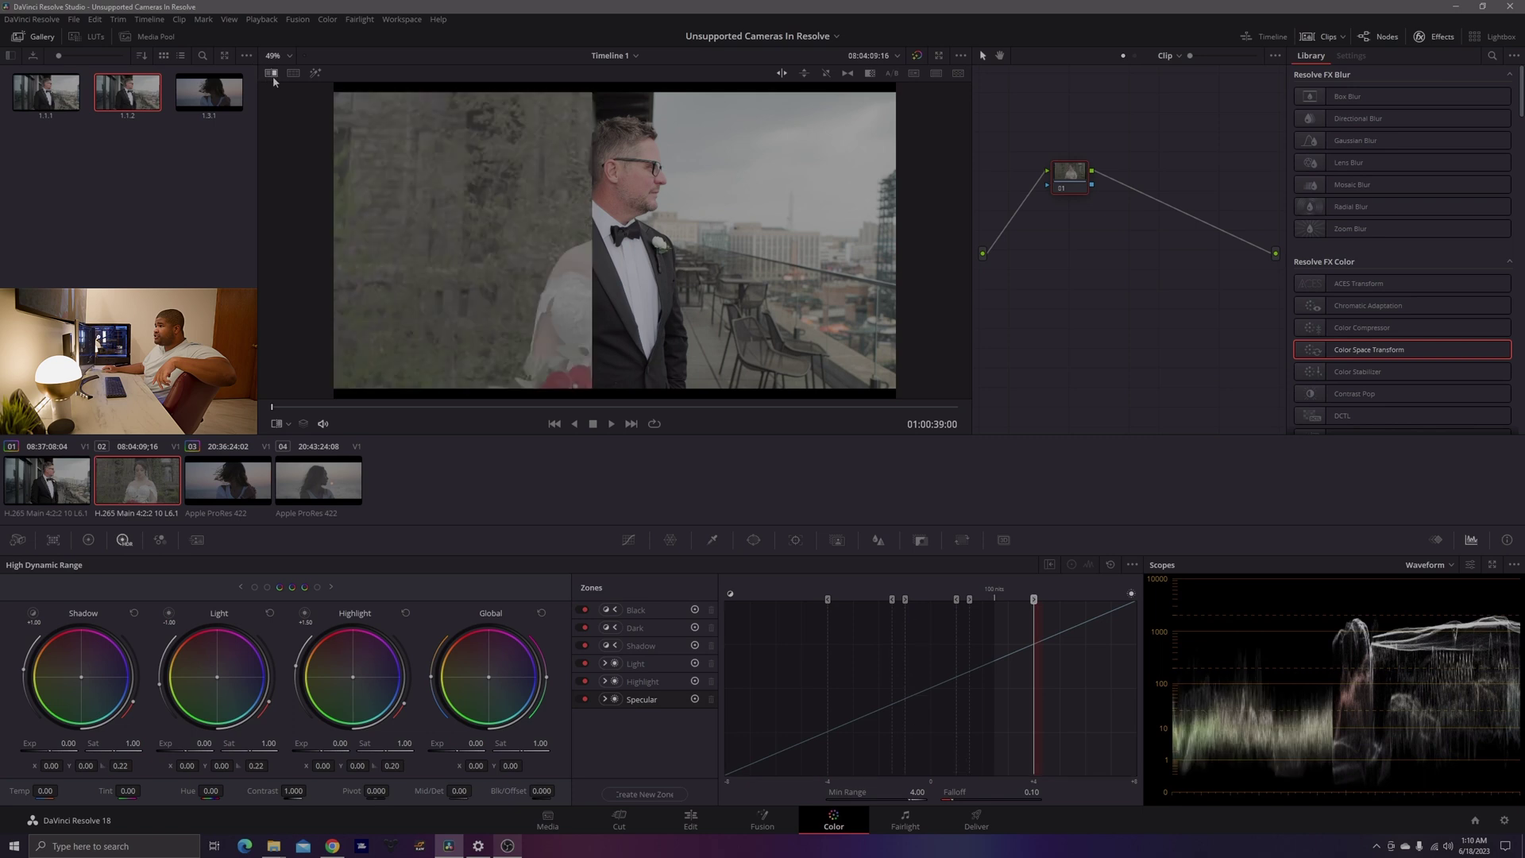
{"action": "double_click", "coordinate": [145, 101]}
{"action": "right_click", "coordinate": [144, 101]}
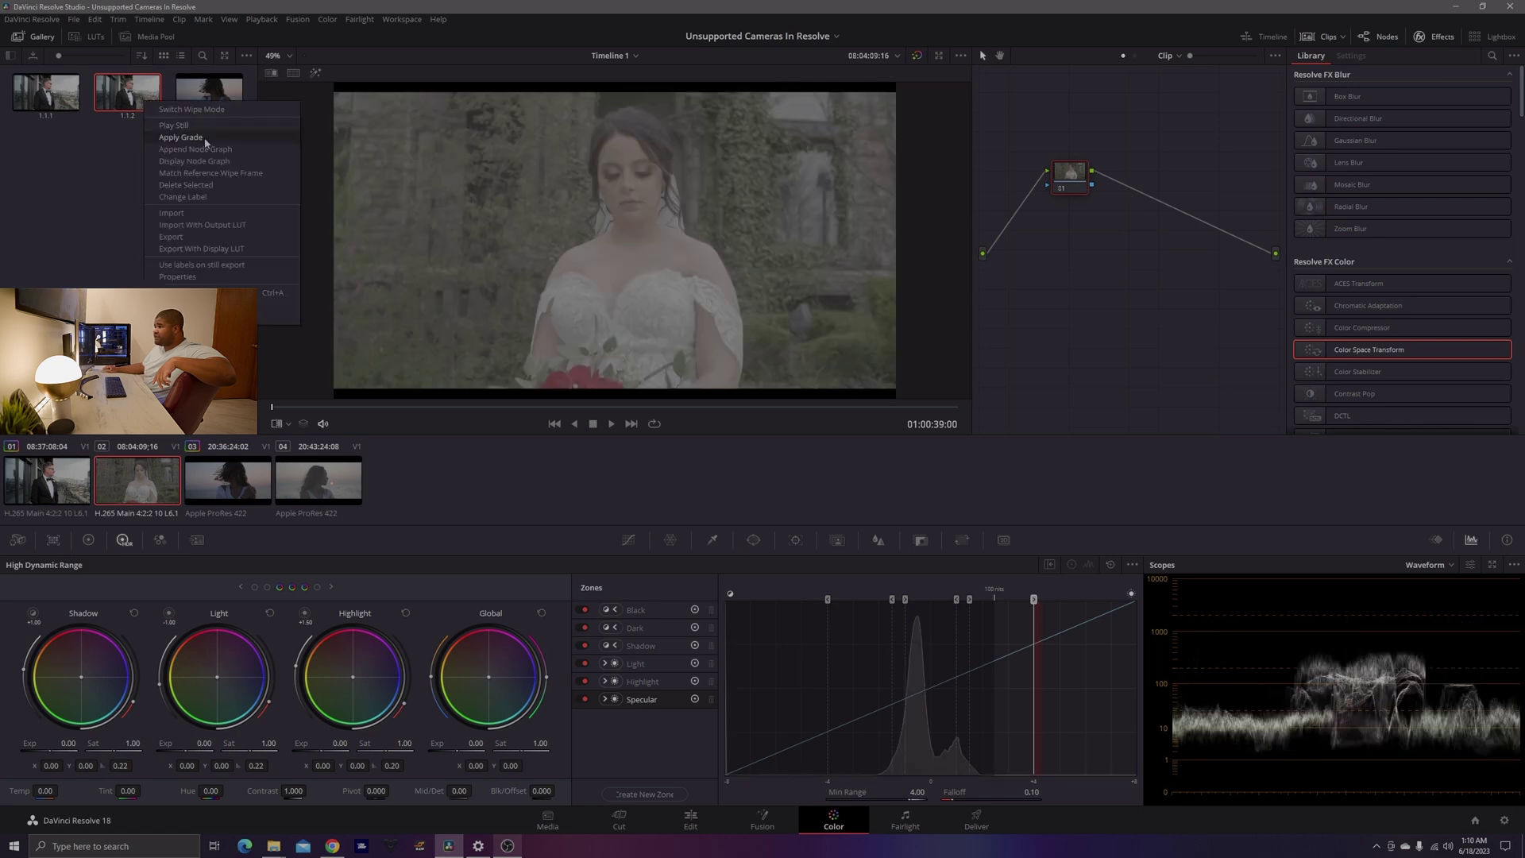
{"action": "left_click", "coordinate": [181, 137]}
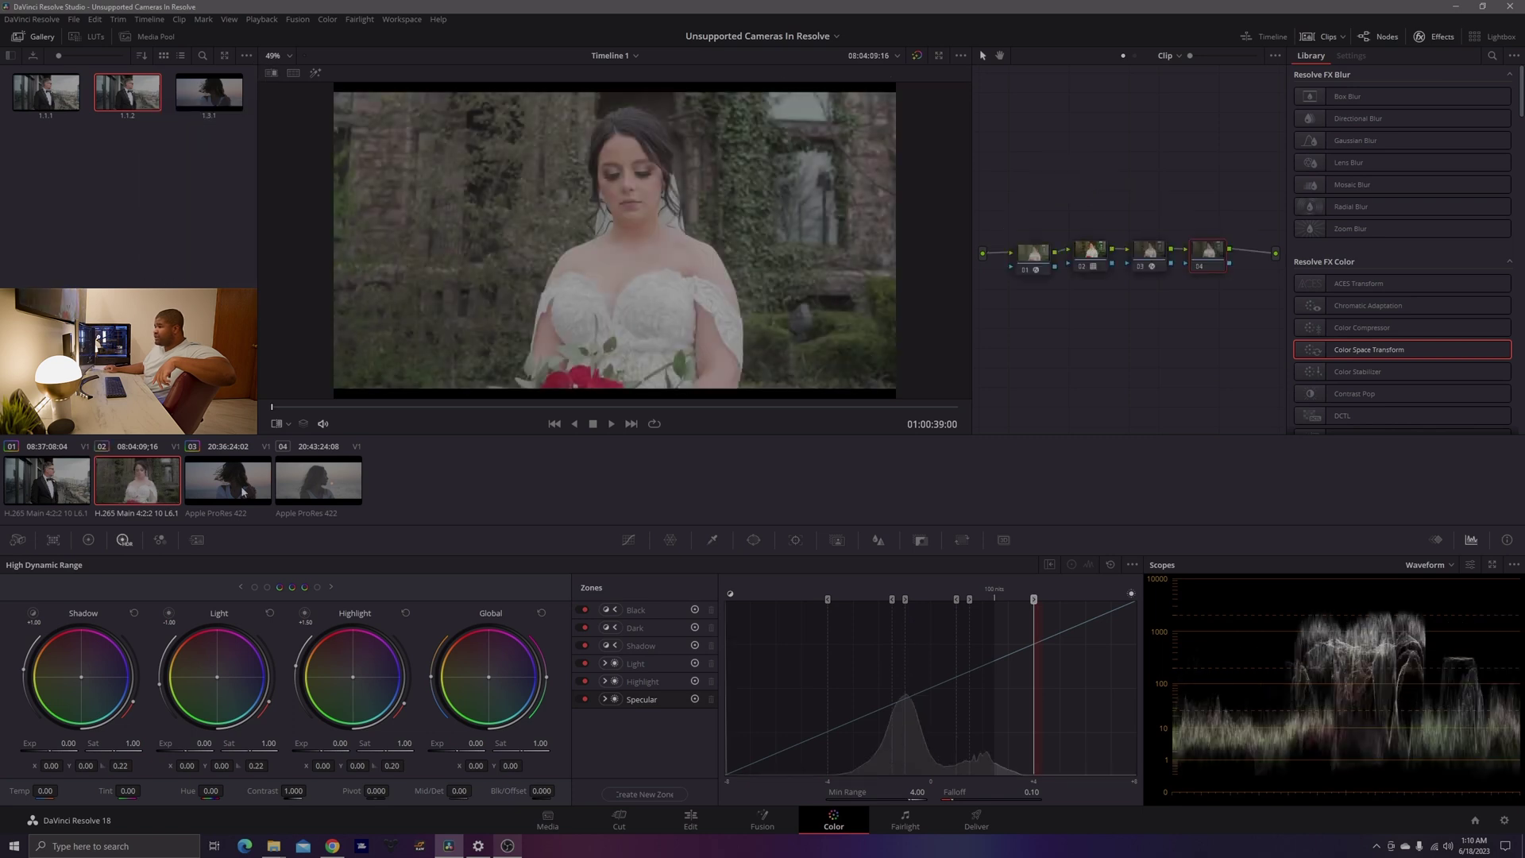
{"action": "left_click", "coordinate": [242, 493]}
Step: Apply still 1.1.2's grade to the beach clip, reset node 02 and drop ZlogColor onto it
{"action": "right_click", "coordinate": [139, 97]}
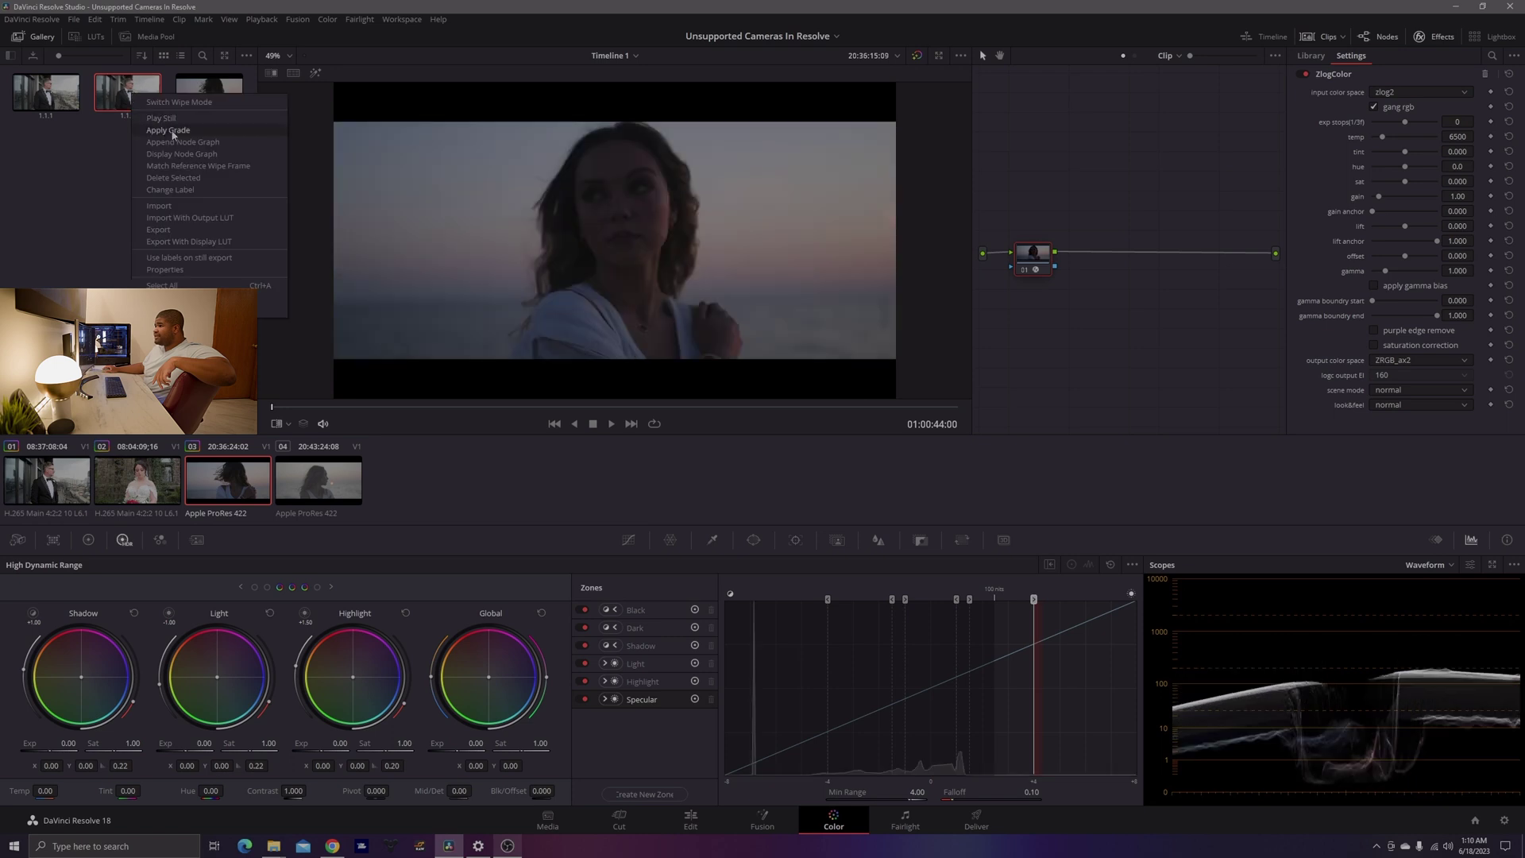
{"action": "left_click", "coordinate": [173, 132]}
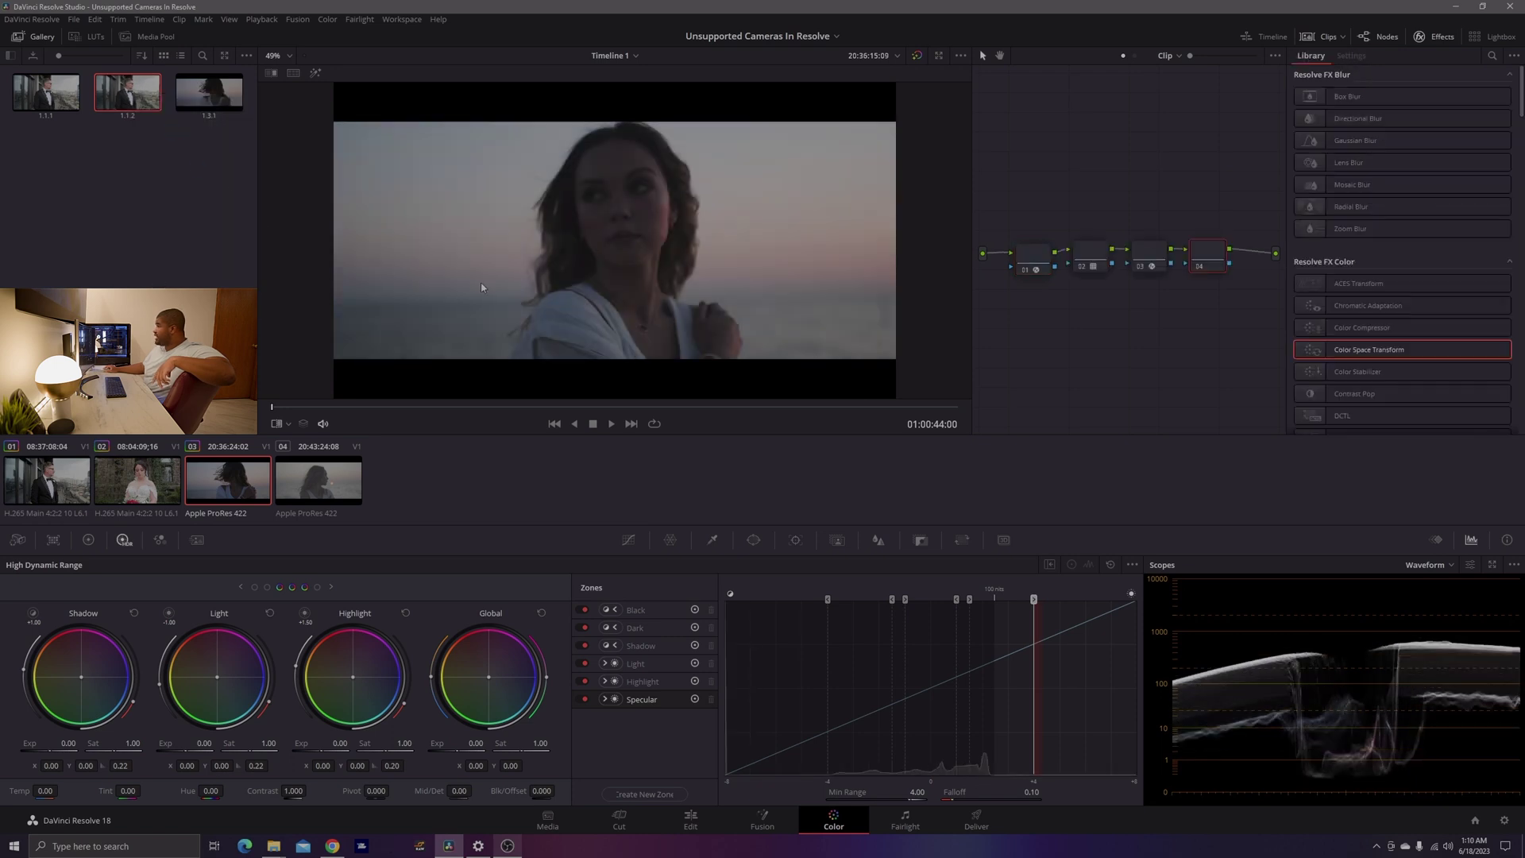
{"action": "right_click", "coordinate": [1089, 254]}
{"action": "left_click", "coordinate": [1090, 255]}
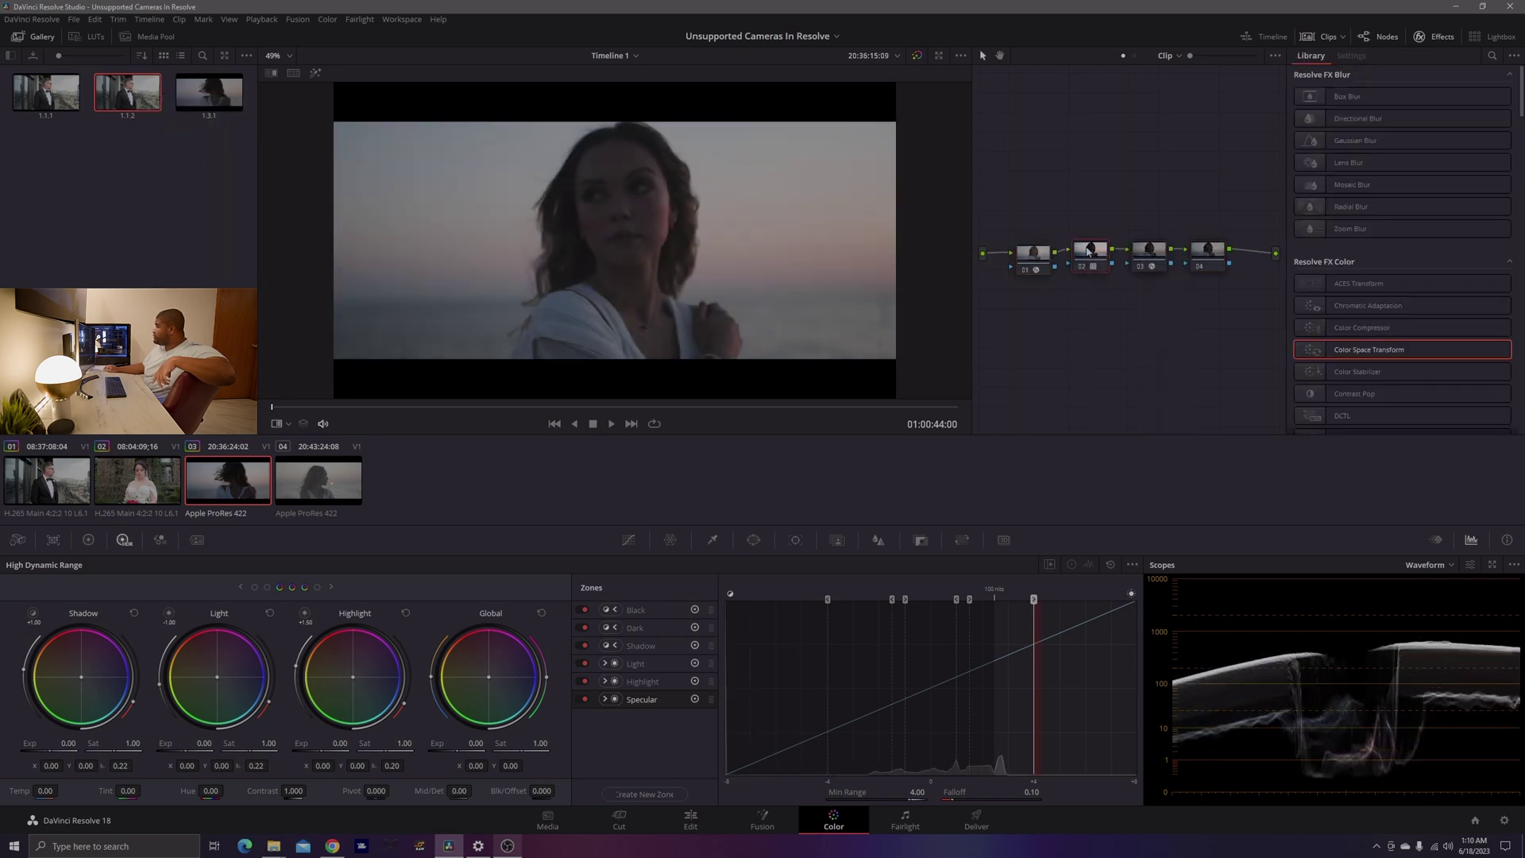
{"action": "right_click", "coordinate": [1090, 252]}
{"action": "left_click", "coordinate": [1111, 257]}
{"action": "scroll", "coordinate": [1452, 433], "scroll_direction": "down", "scroll_amount": 15}
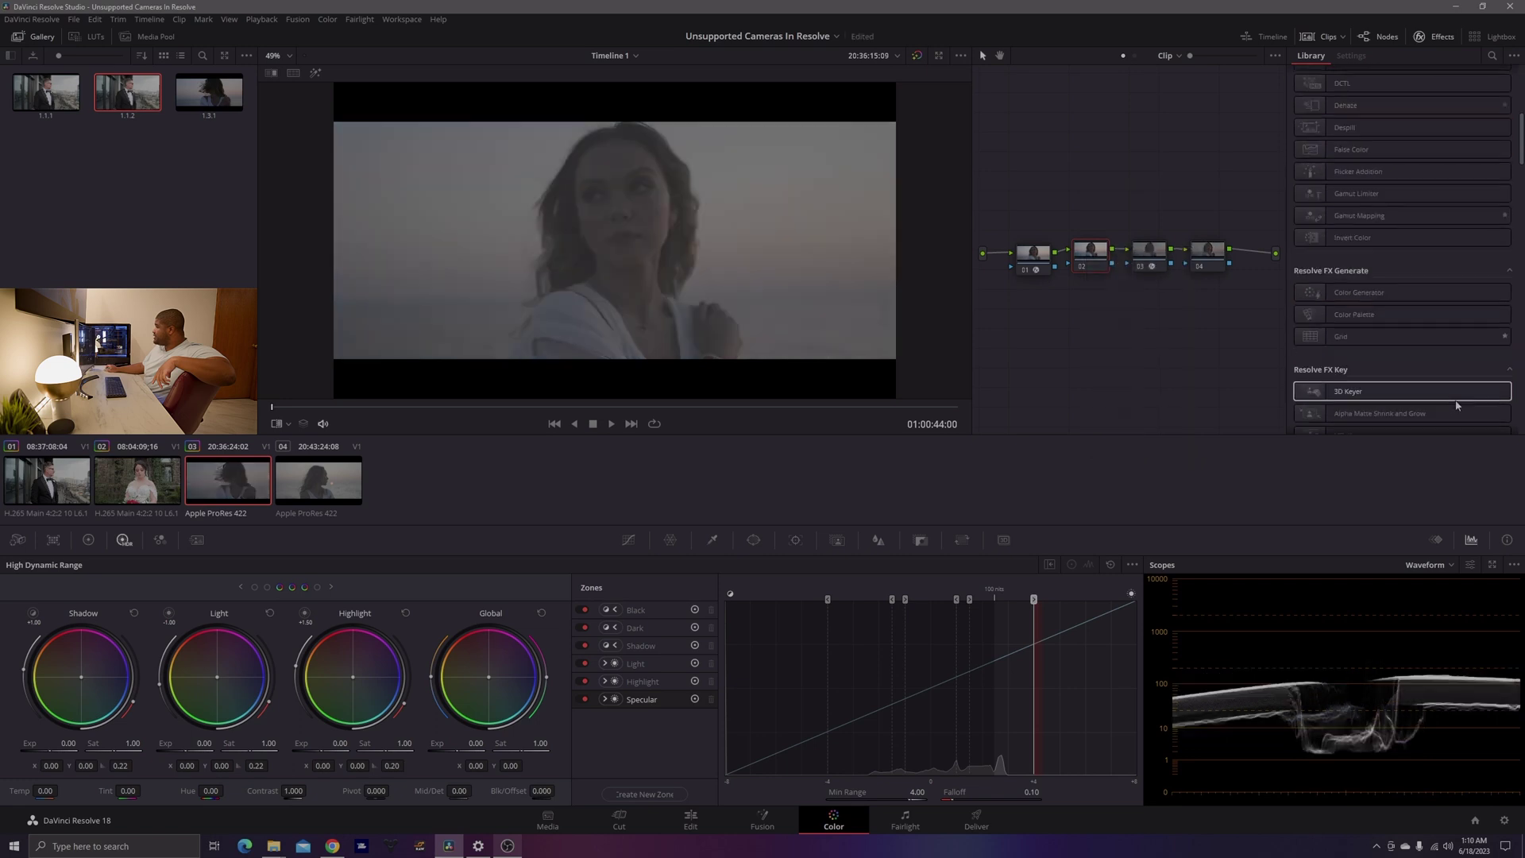
{"action": "scroll", "coordinate": [1453, 437], "scroll_direction": "down", "scroll_amount": 10}
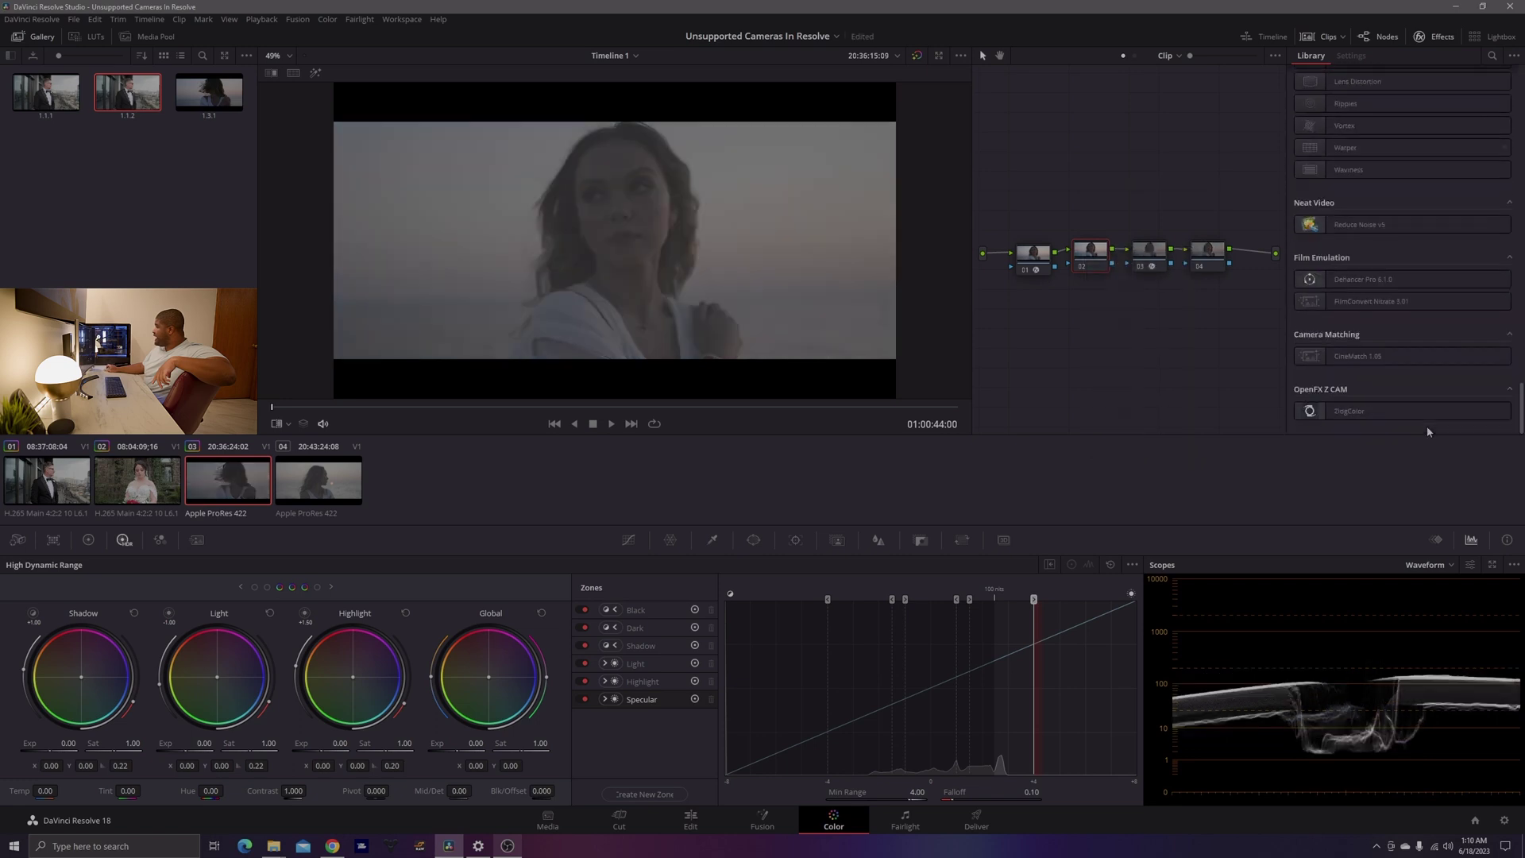
{"action": "left_click_drag", "start_coordinate": [1398, 410], "coordinate": [1090, 261]}
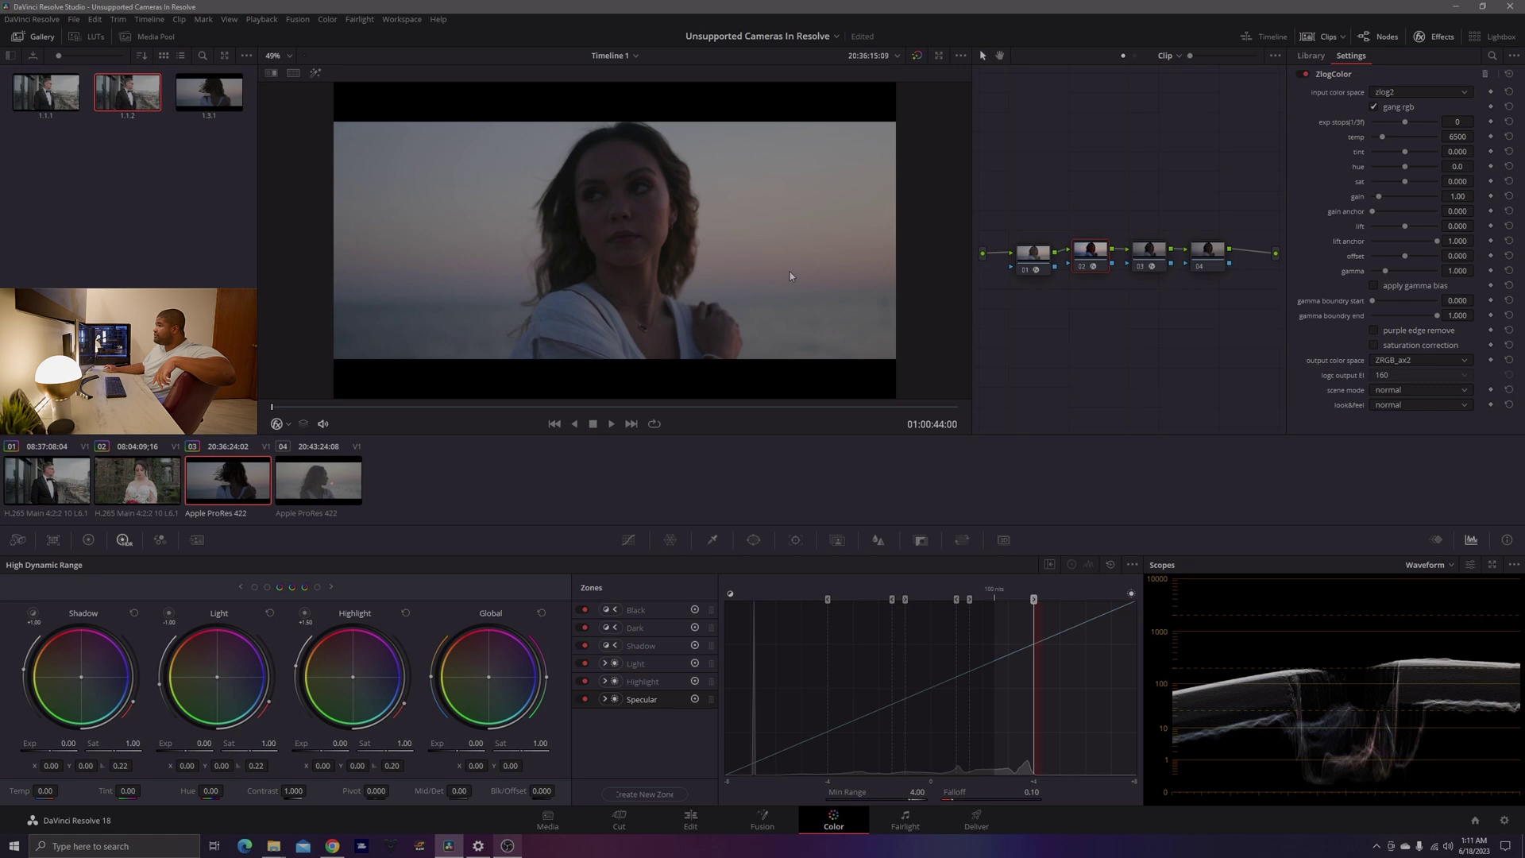
Step: Move the playhead to the frame matching still 1.3.1
{"action": "left_click", "coordinate": [493, 411]}
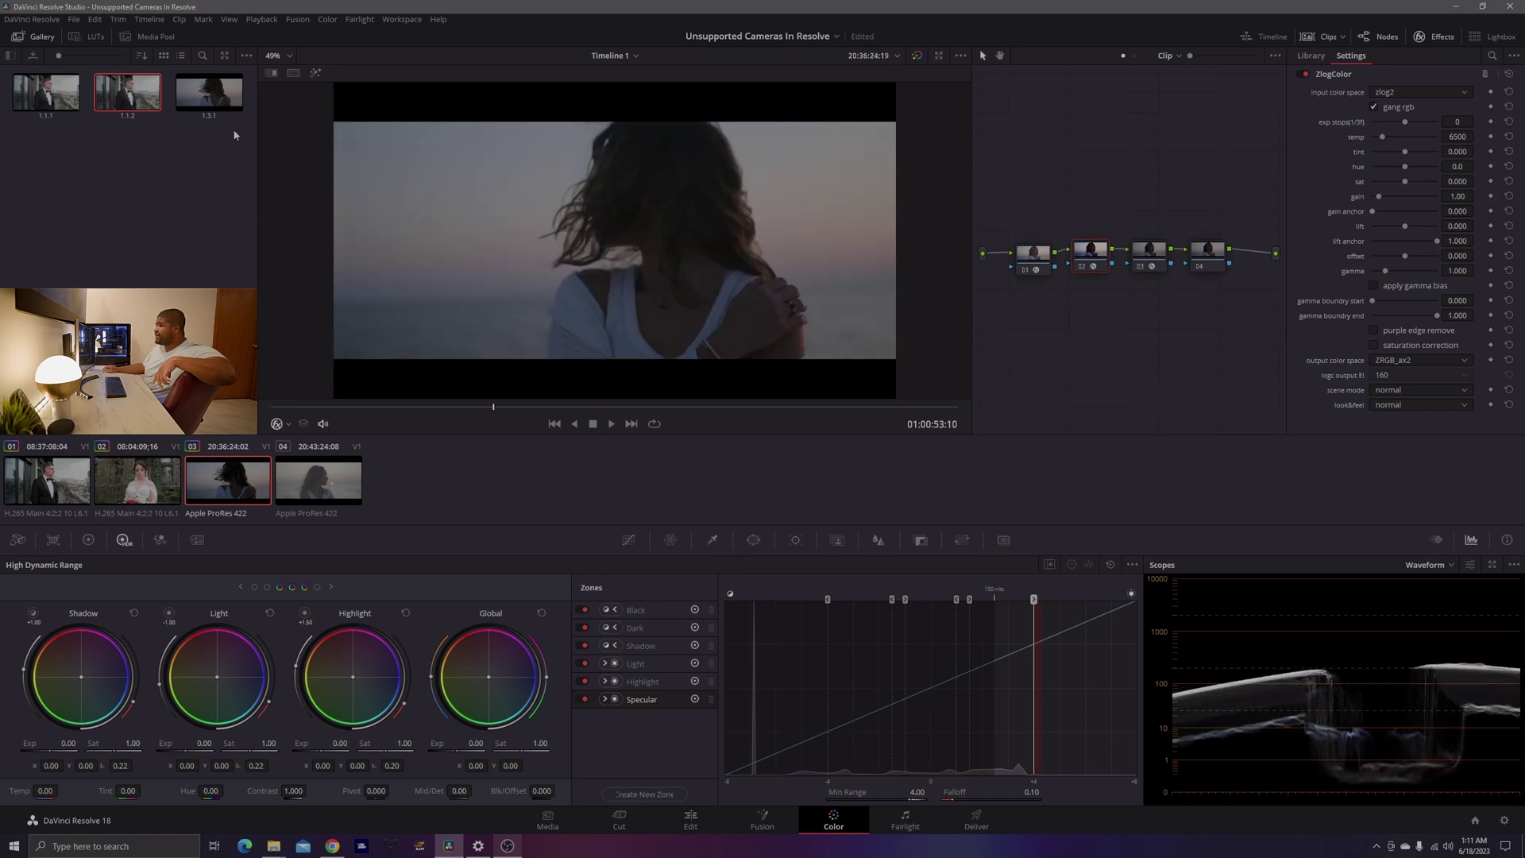
{"action": "left_click", "coordinate": [213, 93]}
{"action": "right_click", "coordinate": [221, 94]}
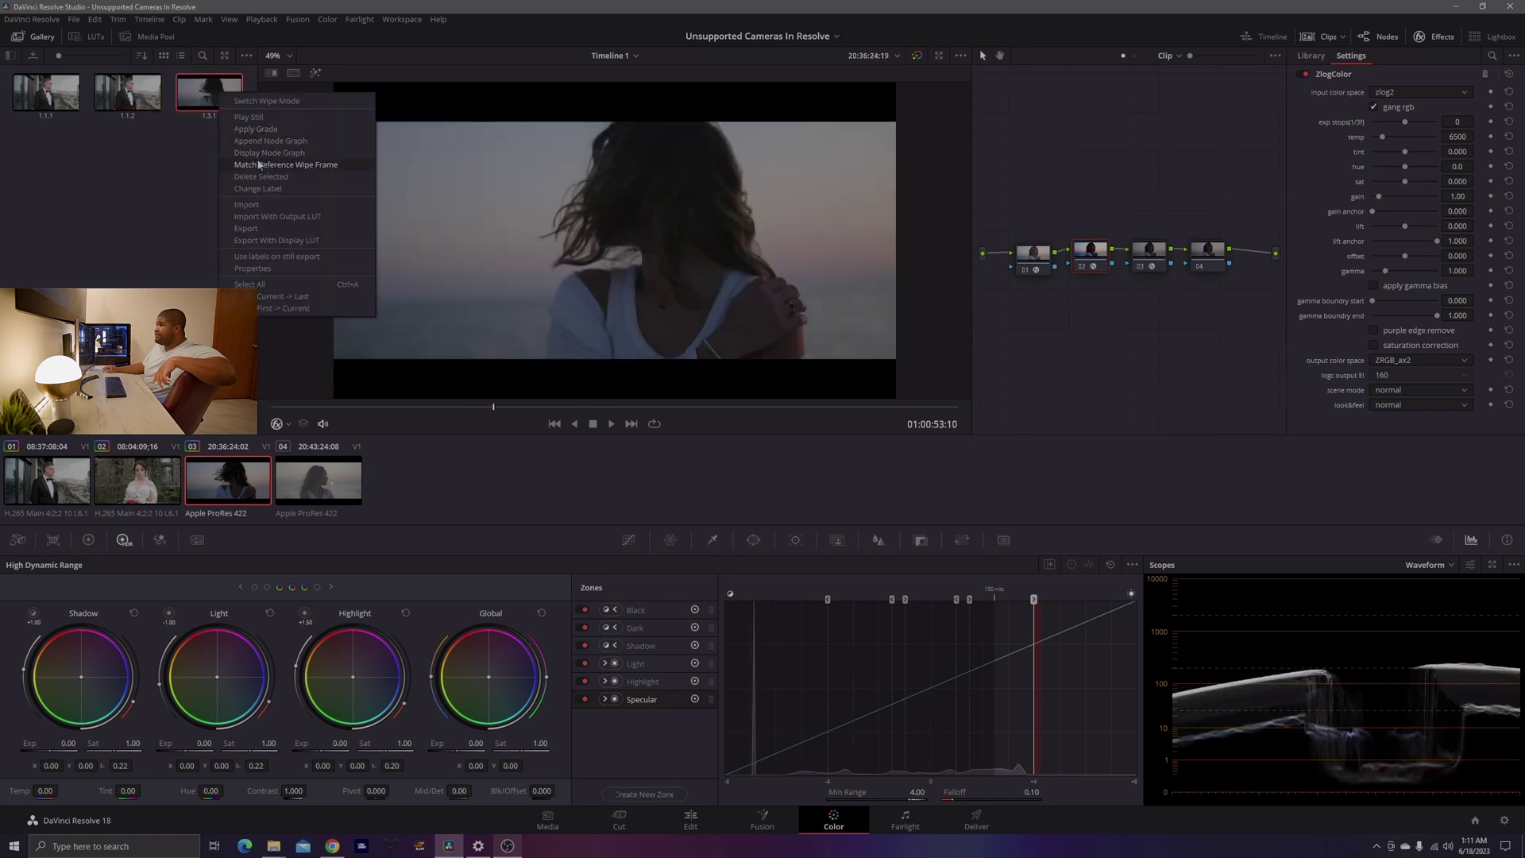
{"action": "left_click", "coordinate": [259, 165]}
{"action": "right_click", "coordinate": [214, 93]}
{"action": "left_click", "coordinate": [249, 117]}
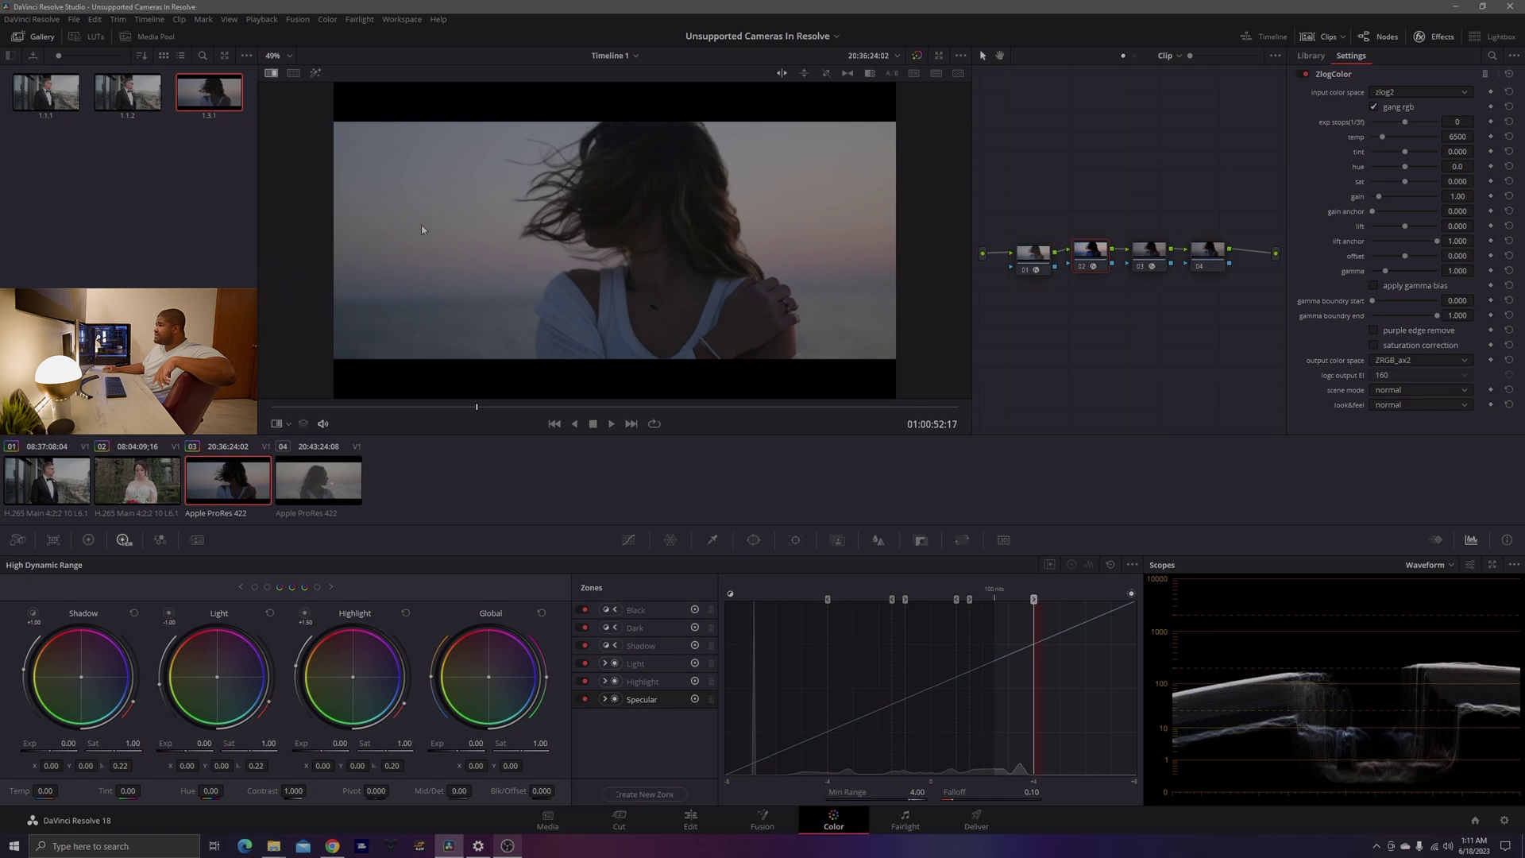